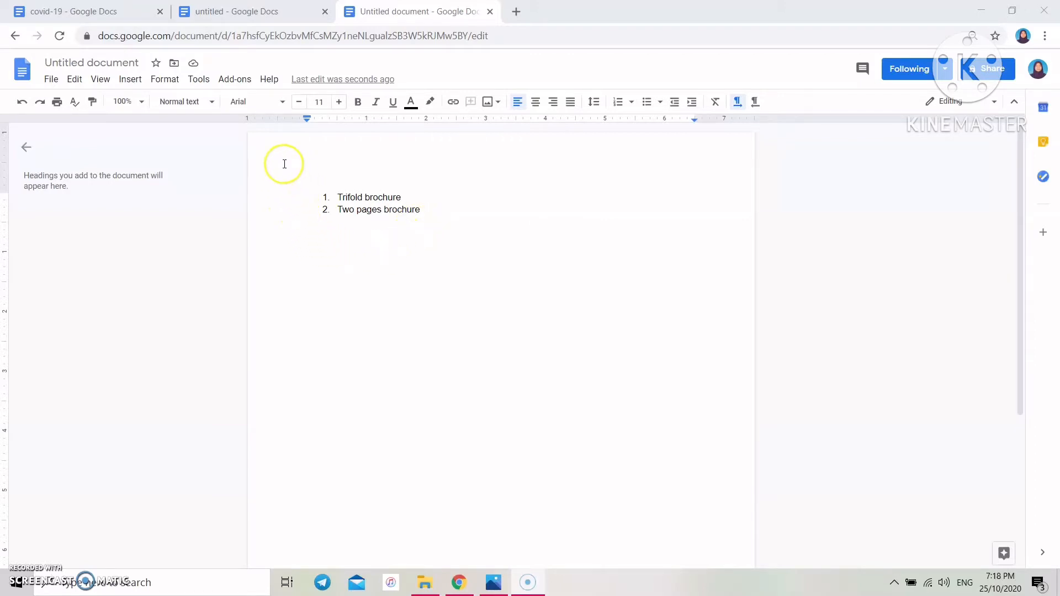
- Skim the covid-19 trifold brochure, then scroll the untitled two-page brochure and return to its COVID-19 title
left_click(113, 12)
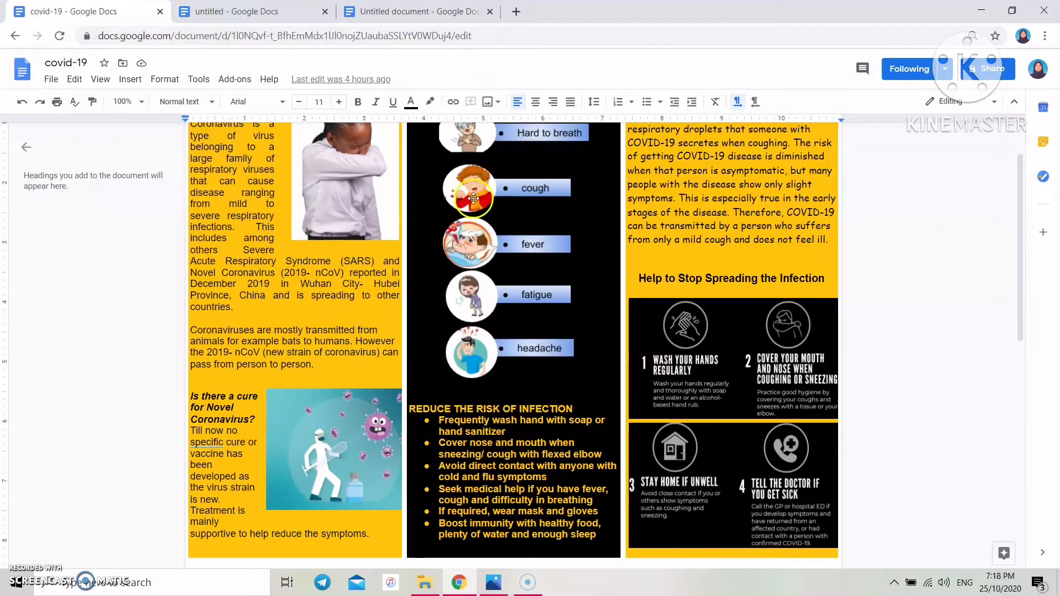
scroll(533, 160, "up", 1)
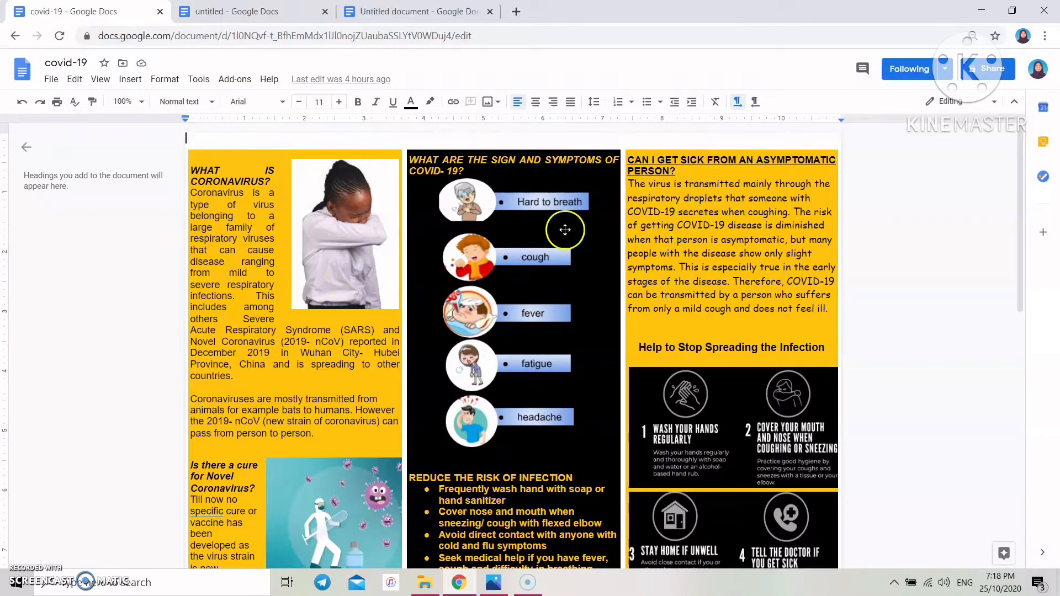
left_click(254, 11)
scroll(351, 230, "down", 8)
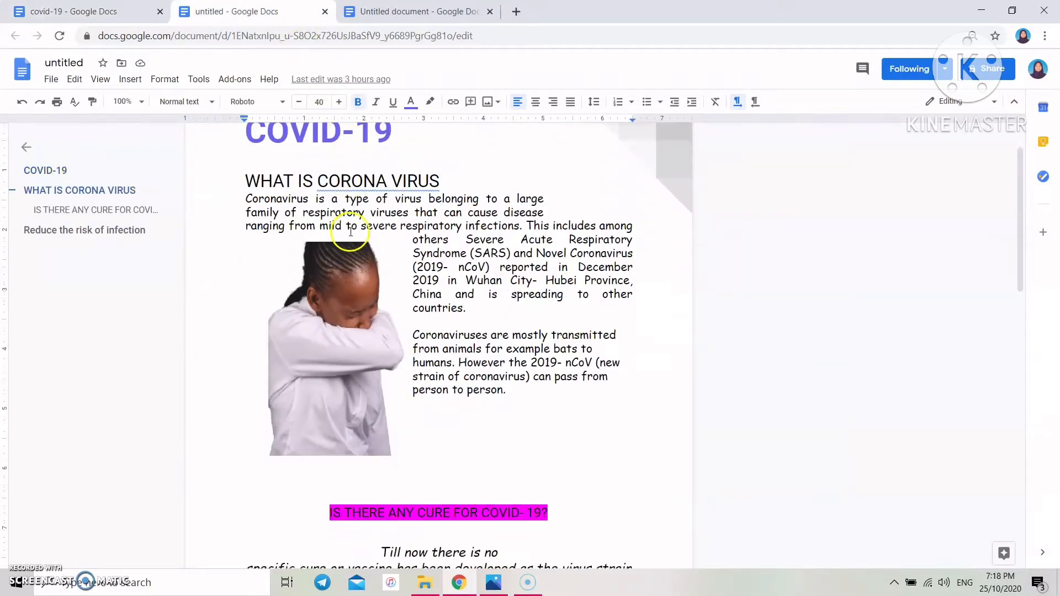
scroll(361, 243, "down", 8)
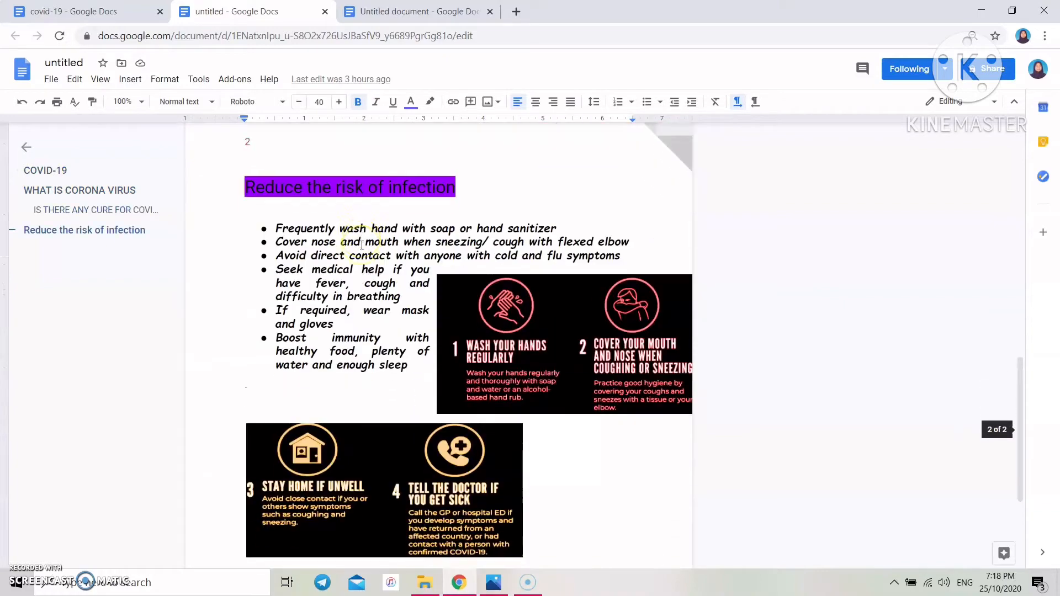
scroll(362, 245, "up", 20)
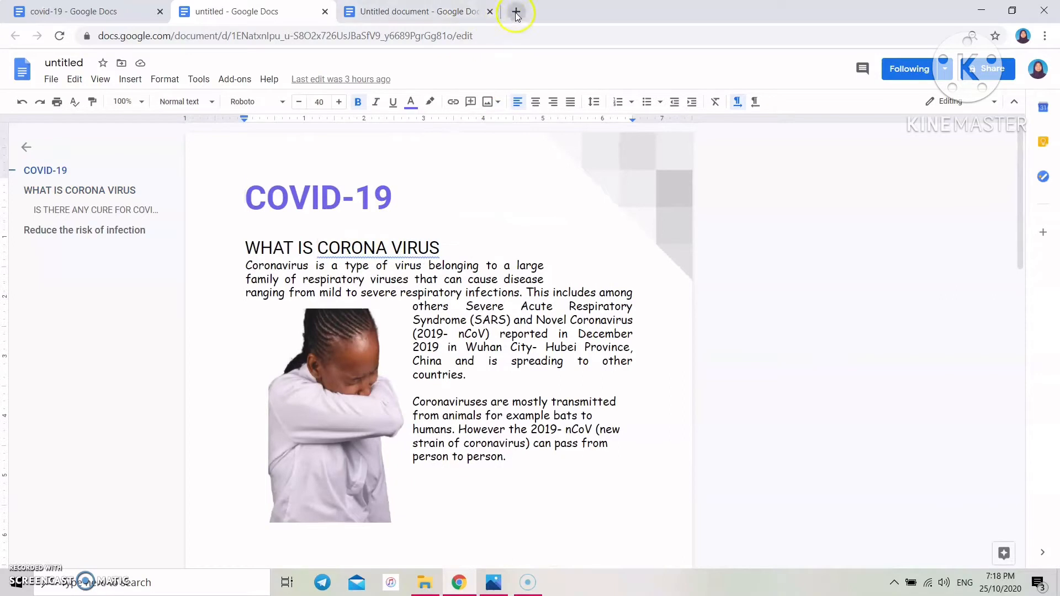
- Close the old brochure-list tab and create a blank document through Google apps > Docs
left_click(491, 11)
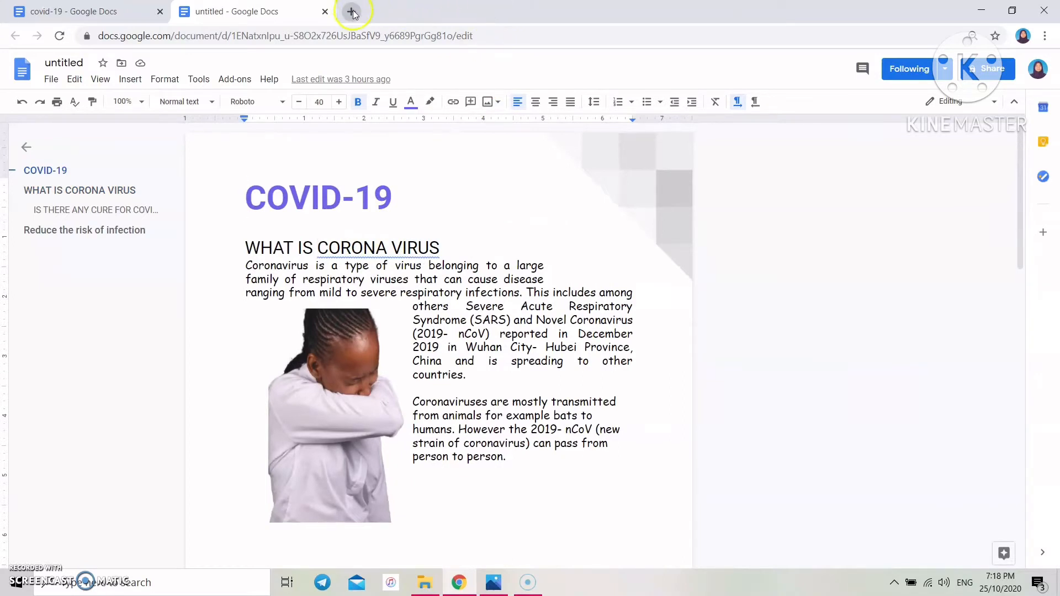
left_click(350, 11)
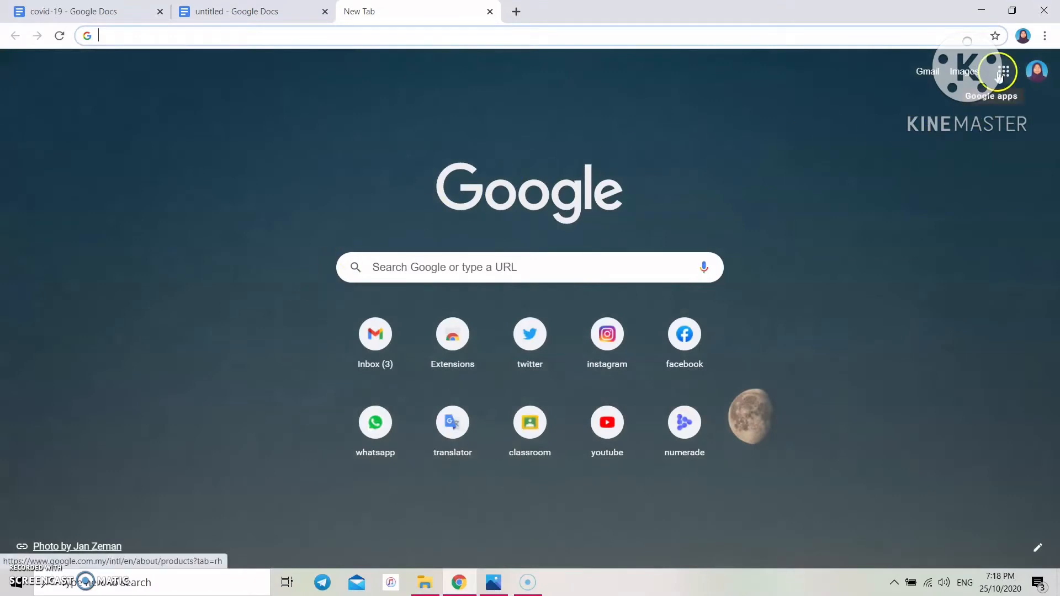
left_click(1001, 72)
scroll(926, 152, "down", 3)
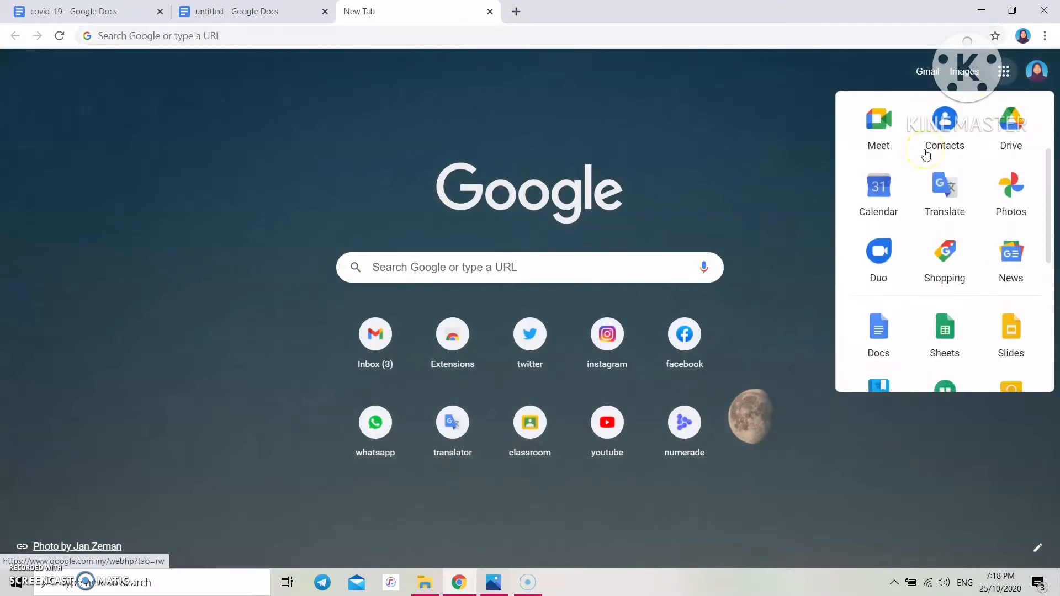
scroll(926, 155, "down", 2)
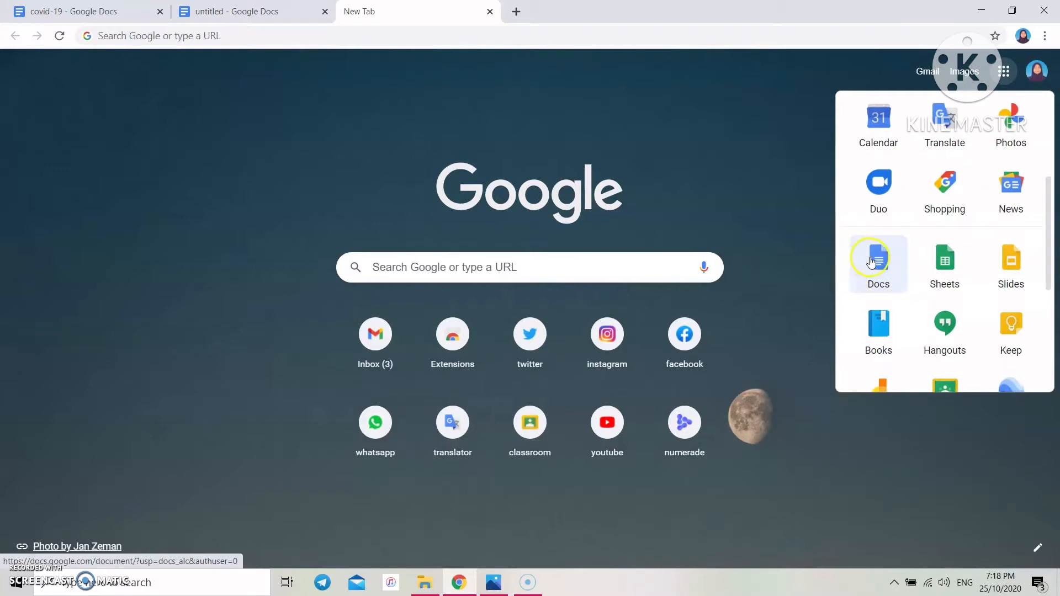
left_click(871, 259)
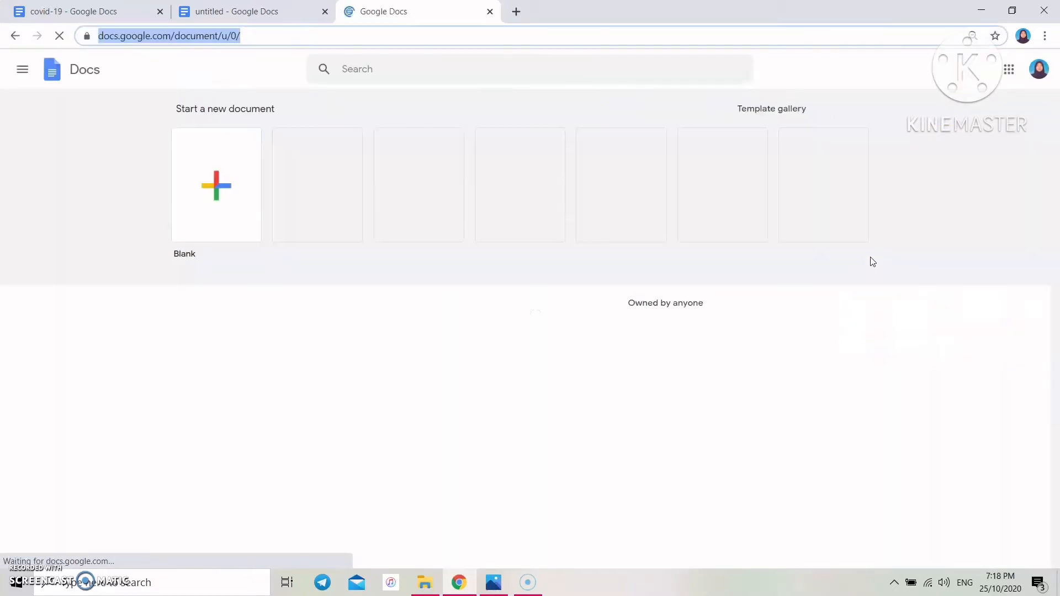
left_click(214, 186)
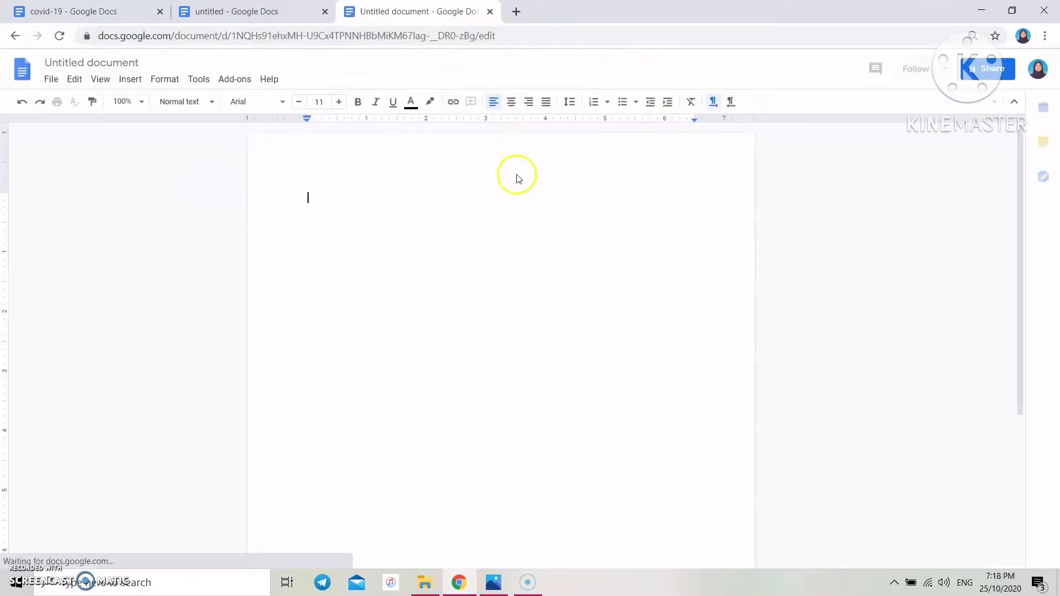
- Start another blank document from docs.new in a fresh tab
left_click(517, 11)
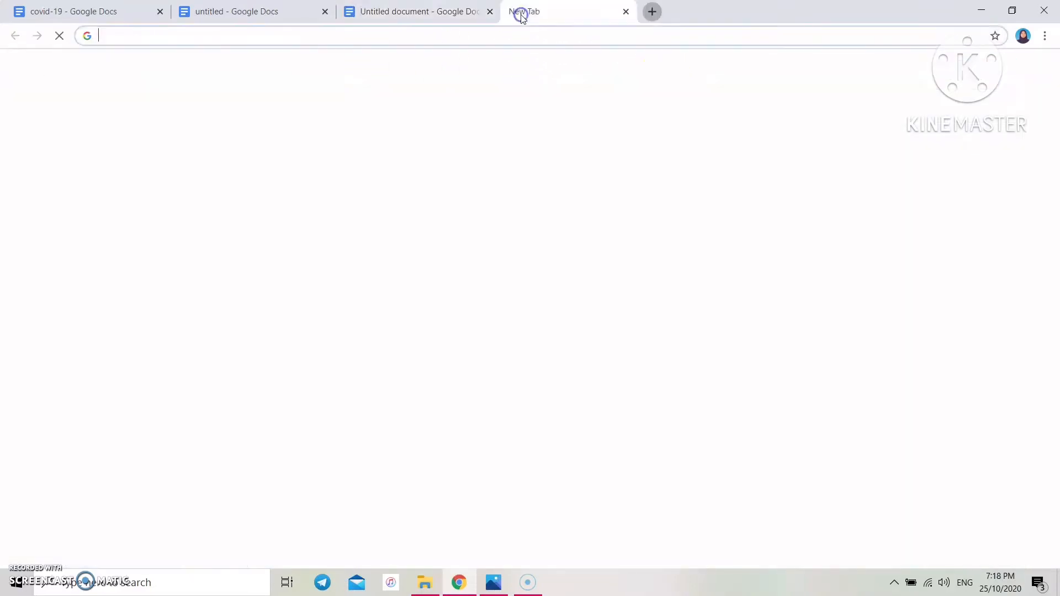
type("d")
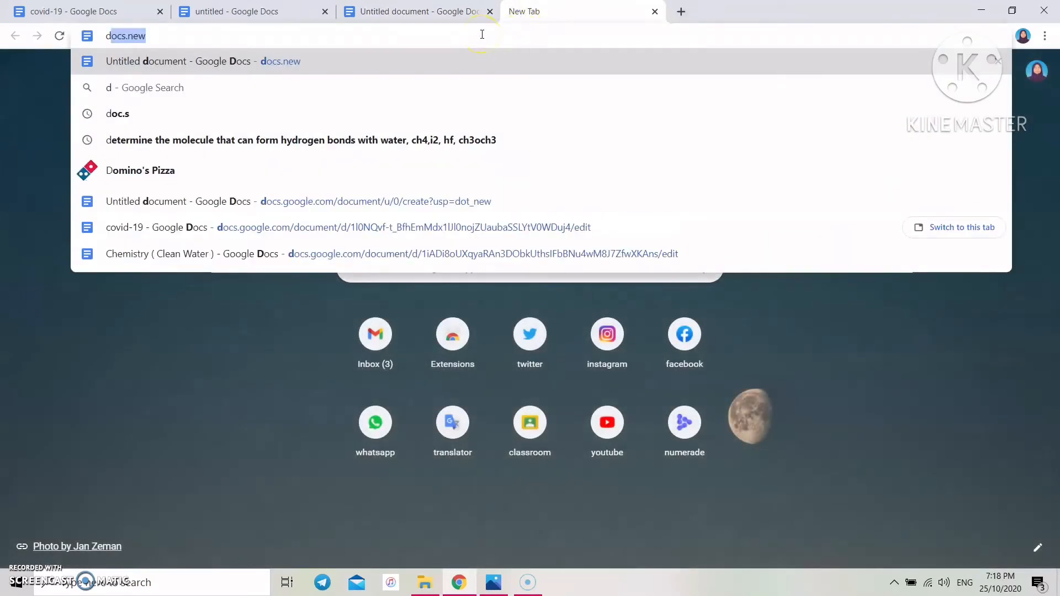
key("Return")
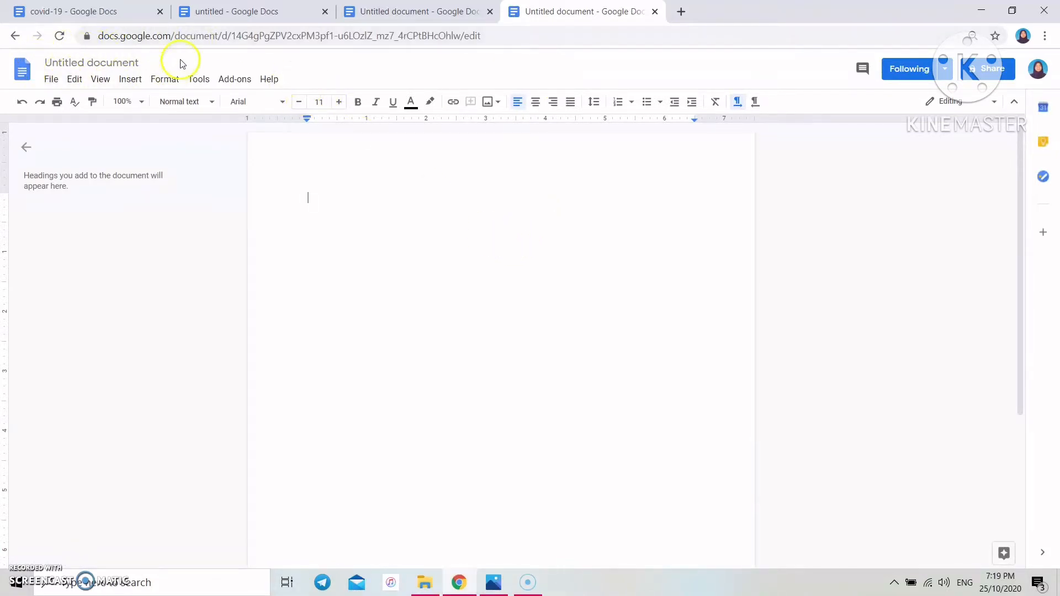
- Retitle the untitled document as 'covid-19'
left_click(96, 62)
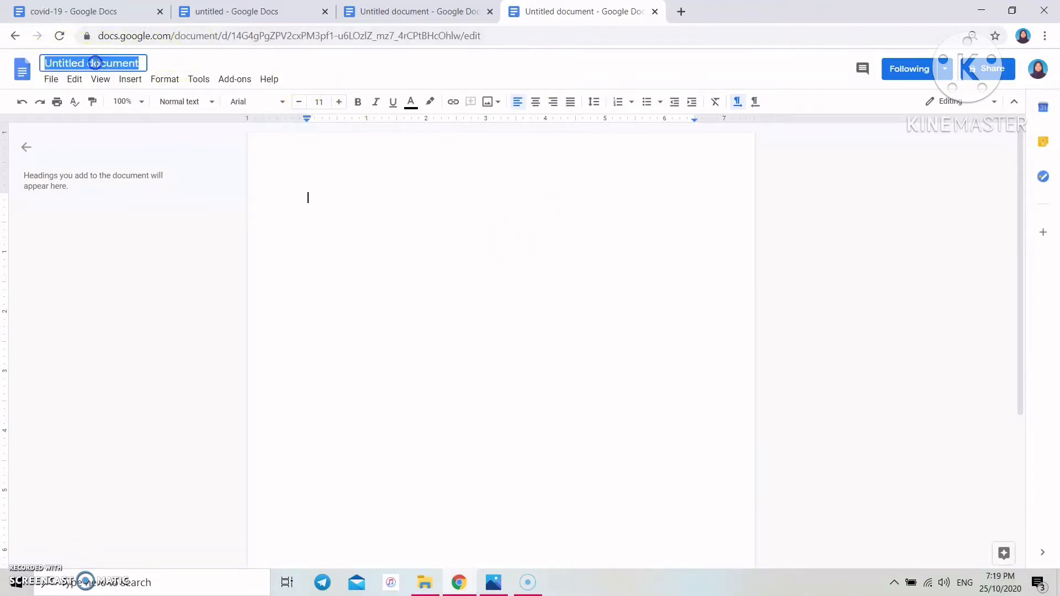
type("covid-19")
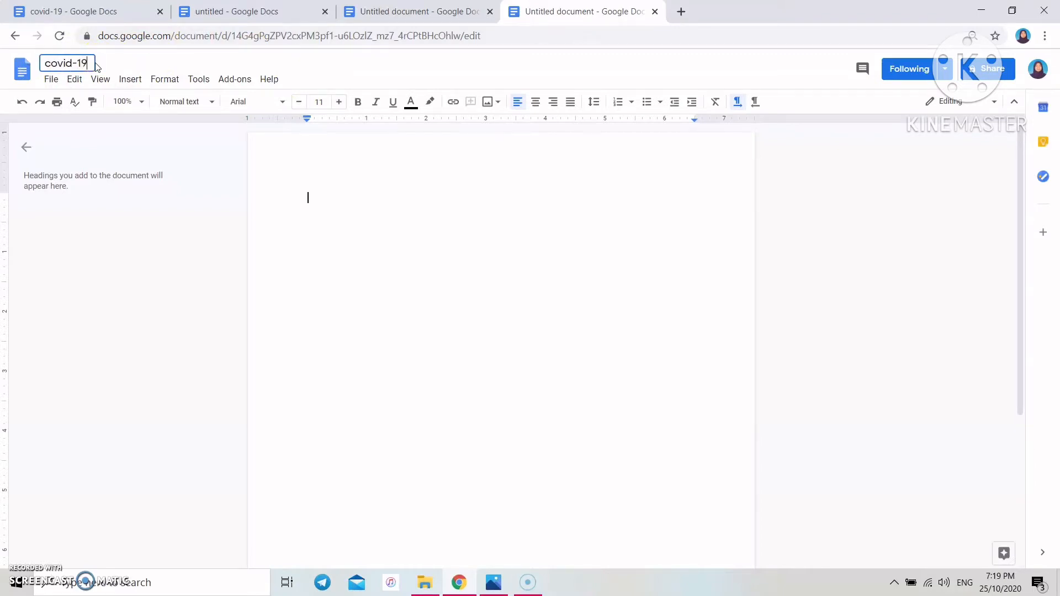
key("Return")
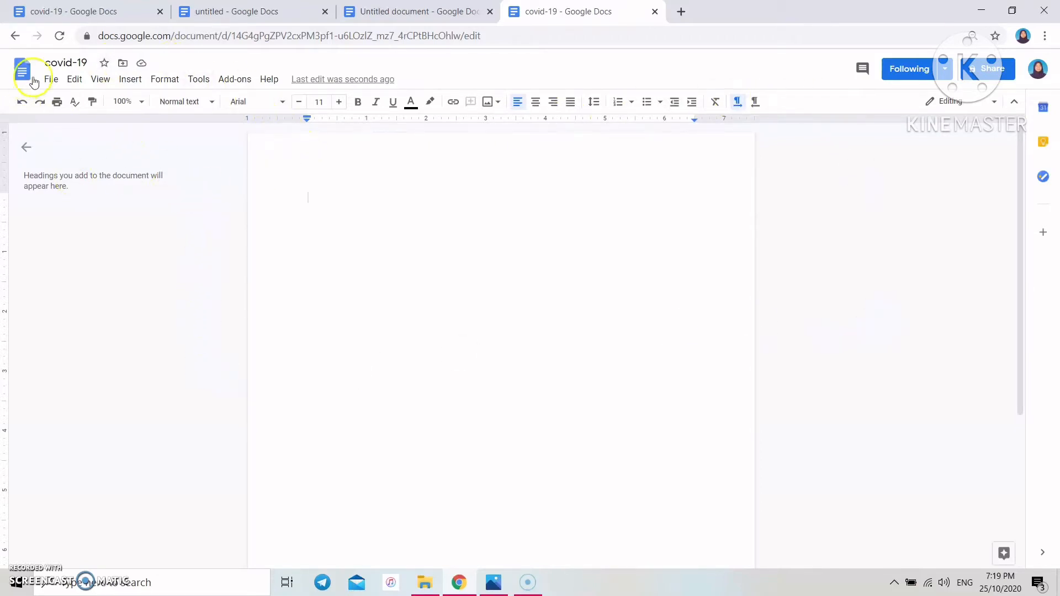
left_click(51, 80)
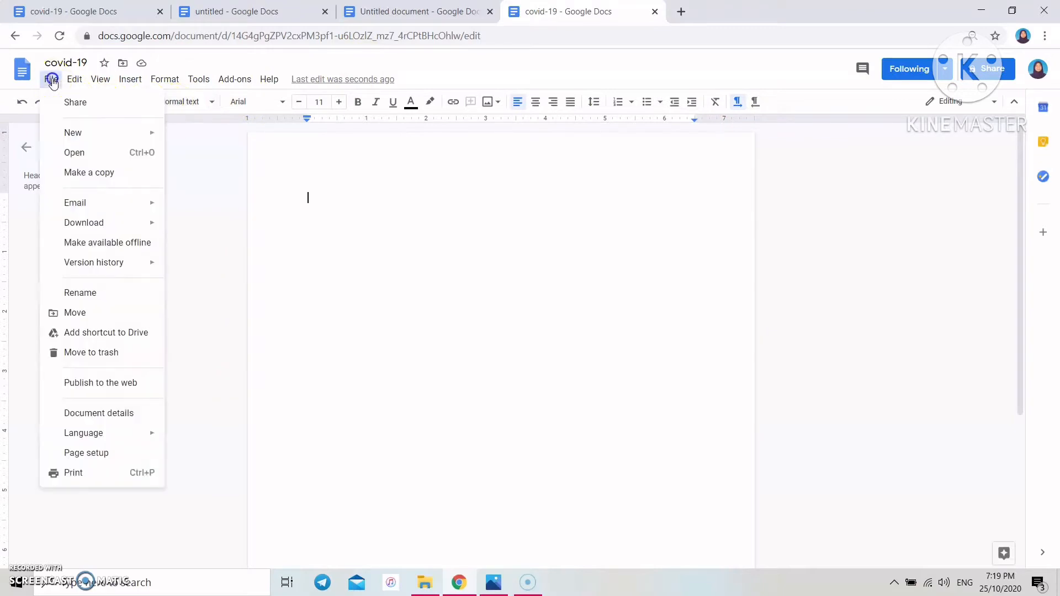
- Make the page landscape in Page setup with 0.25-inch left and right margins
left_click(85, 452)
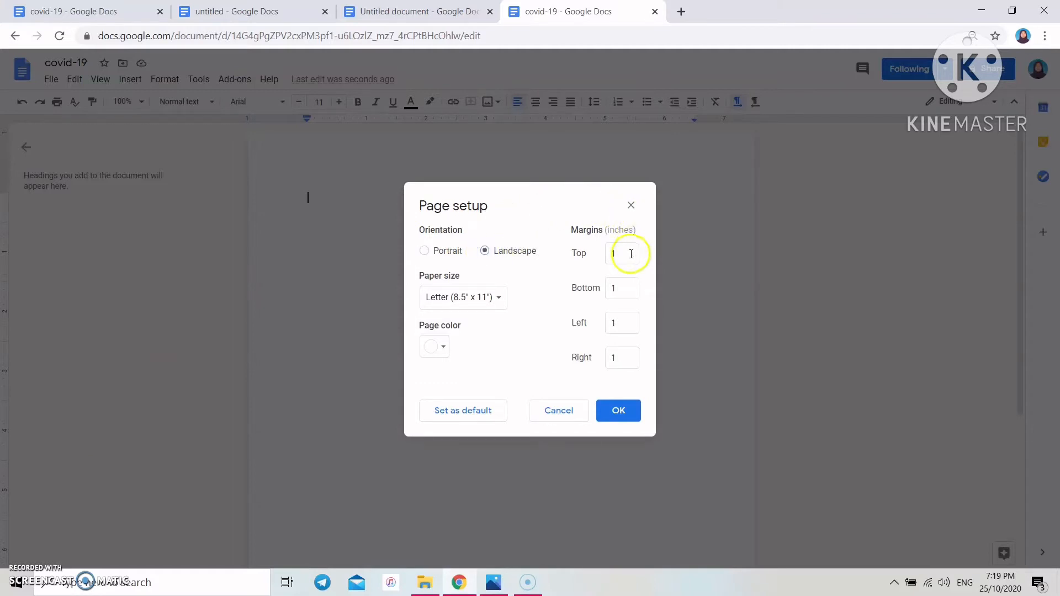
left_click(577, 266)
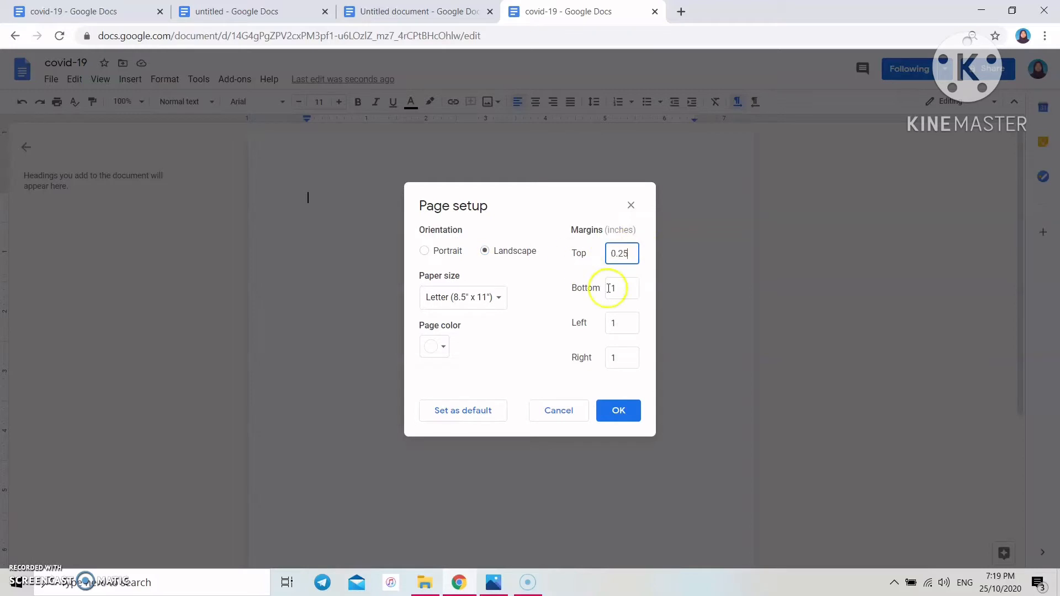
left_click(632, 286)
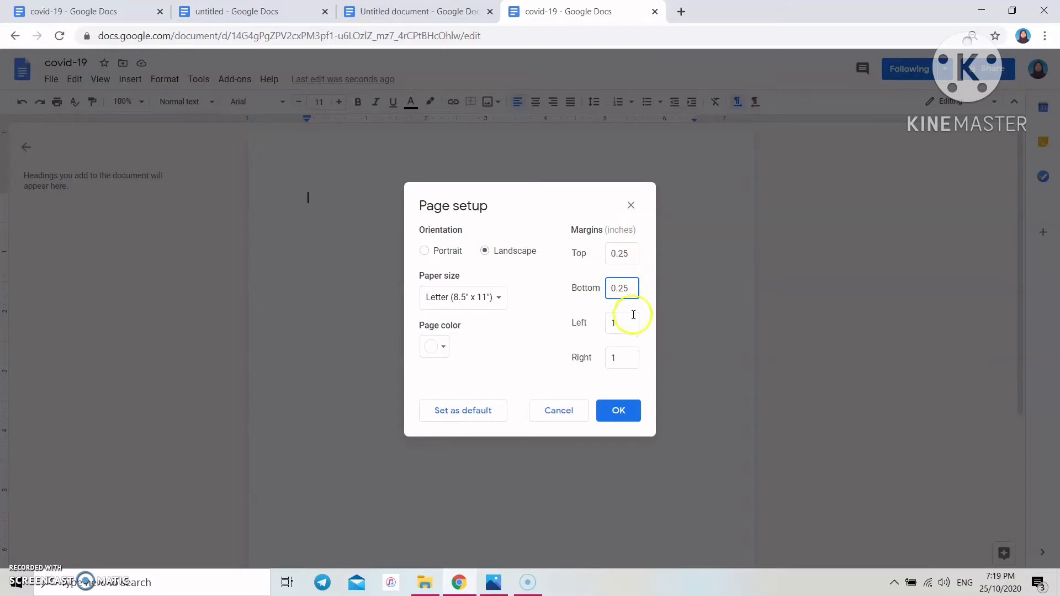
left_click(606, 324)
type("0.25")
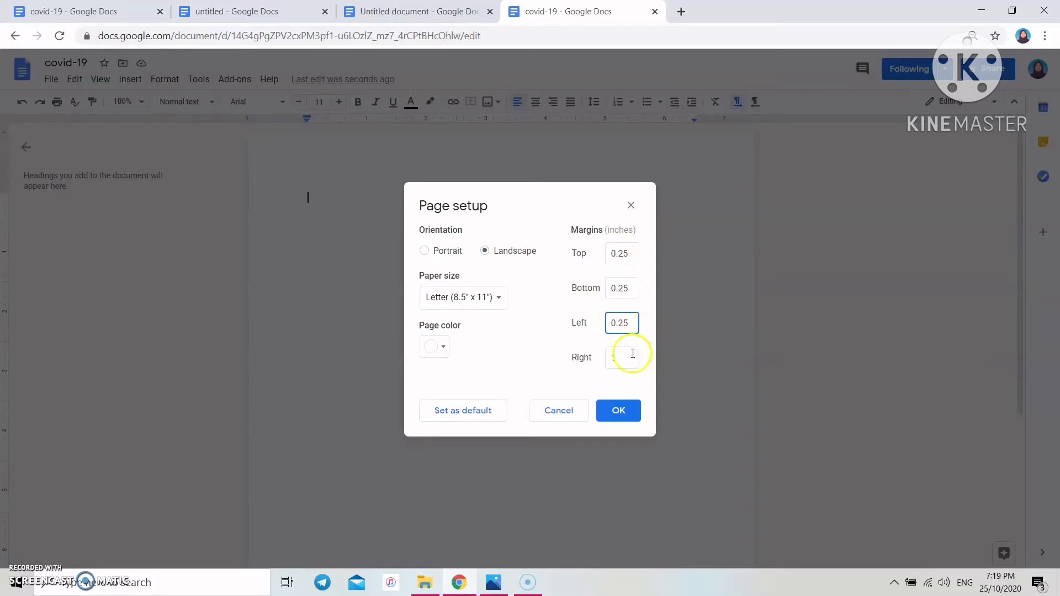
left_click(595, 362)
type("0.25")
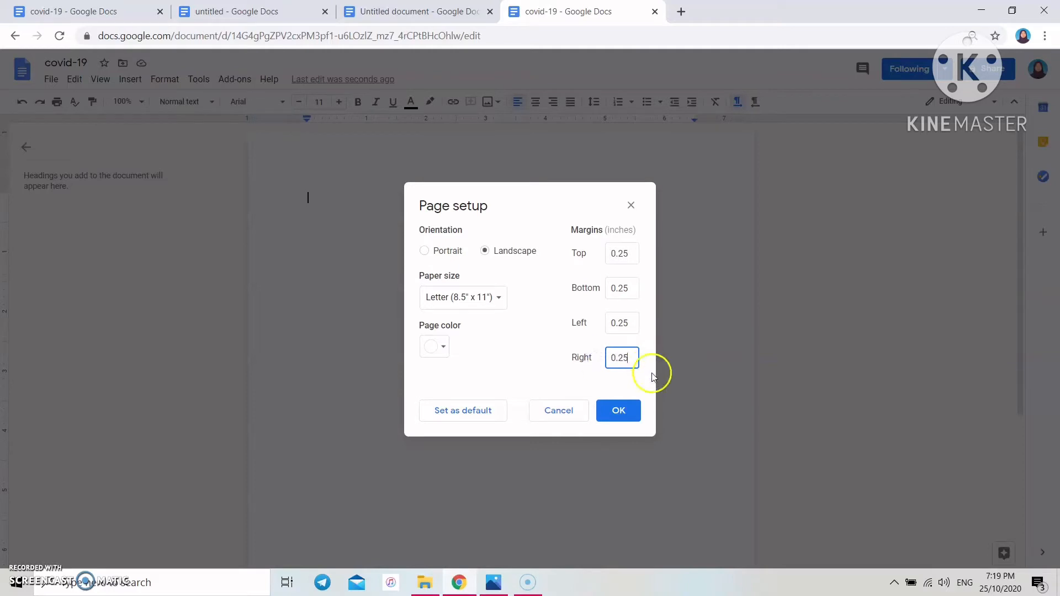
left_click(631, 409)
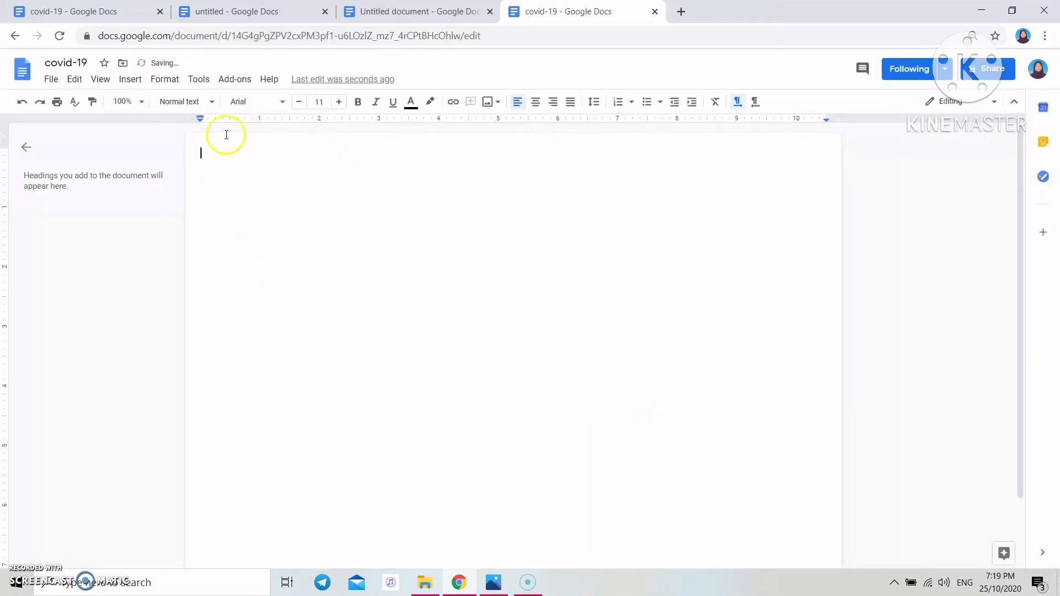
- Return to Page setup and cut the top, bottom and left margins to 0, keeping landscape
left_click(156, 79)
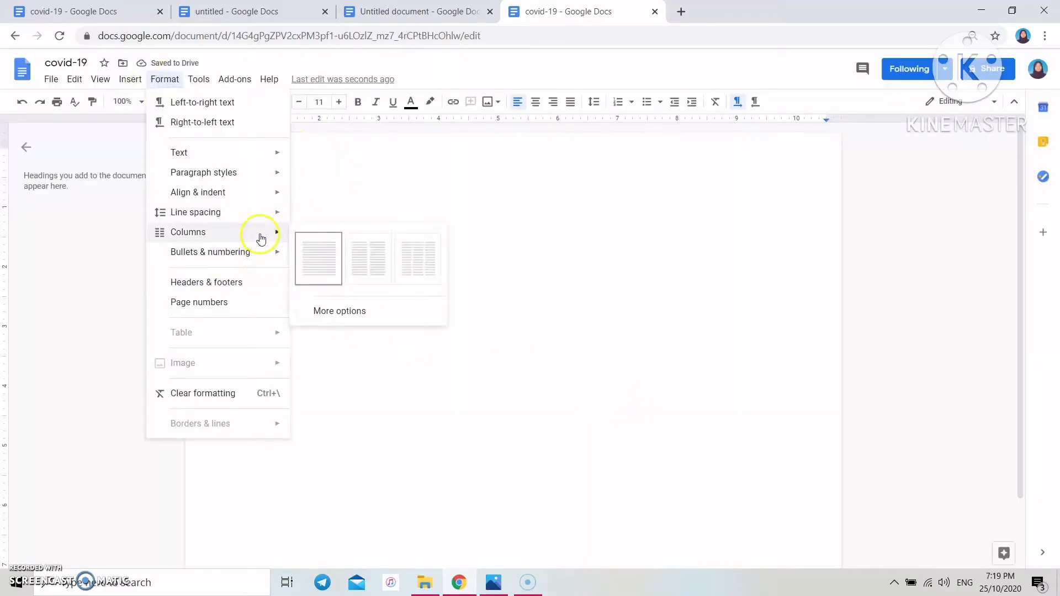
left_click(348, 298)
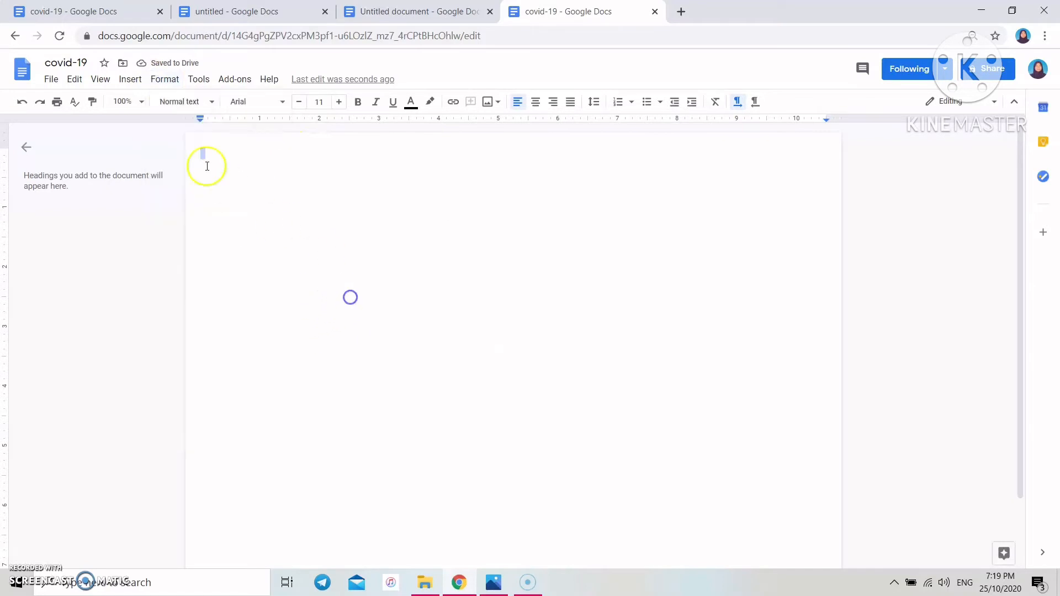
left_click(52, 80)
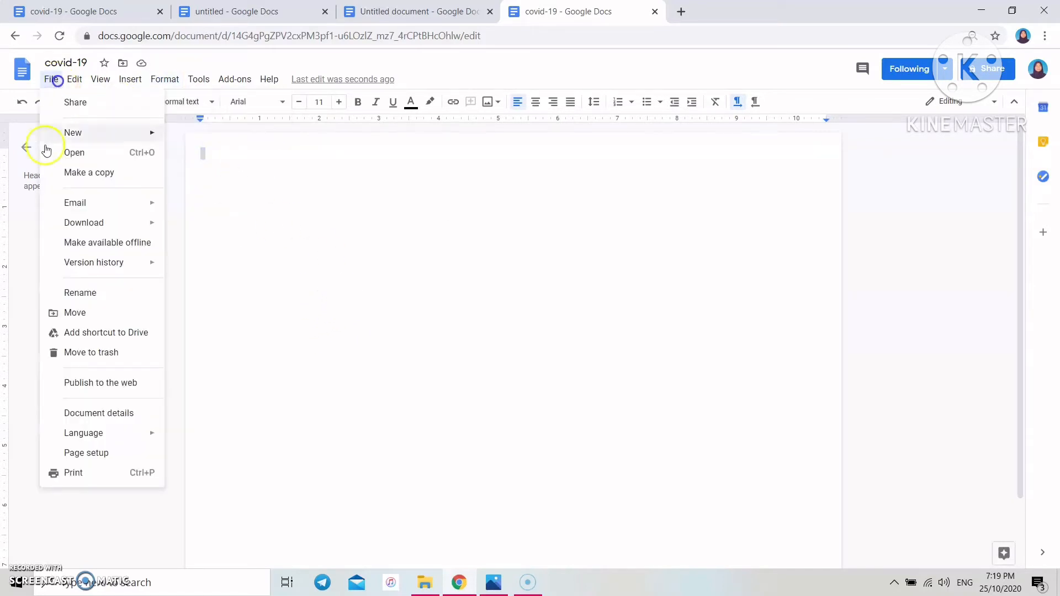
left_click(142, 455)
left_click(629, 255)
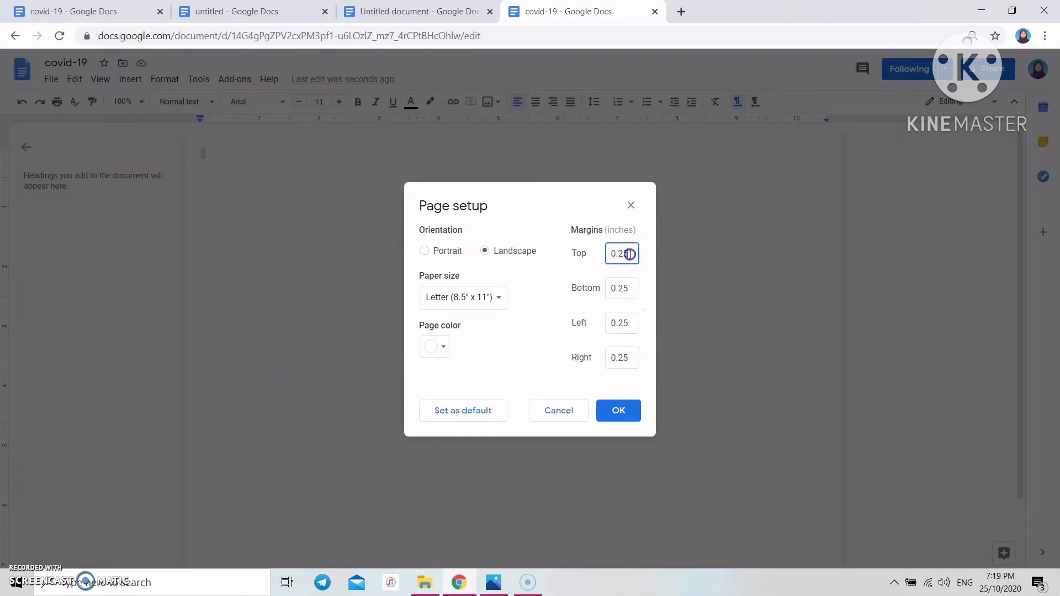
type("0.")
left_click(637, 290)
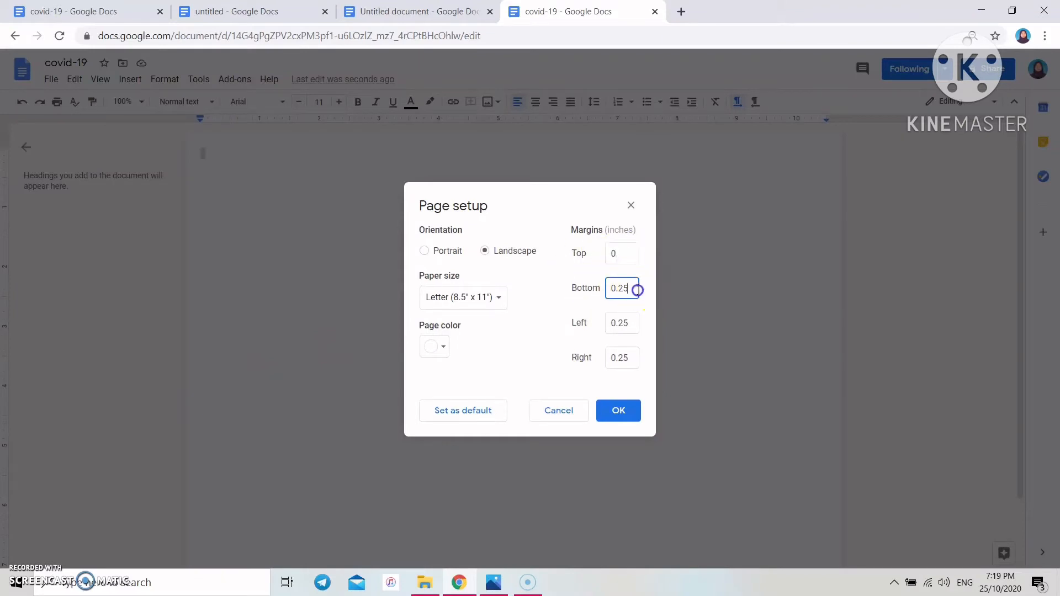
left_click(635, 322)
key("BackSpace")
key("BackSpace")
key("BackSpace")
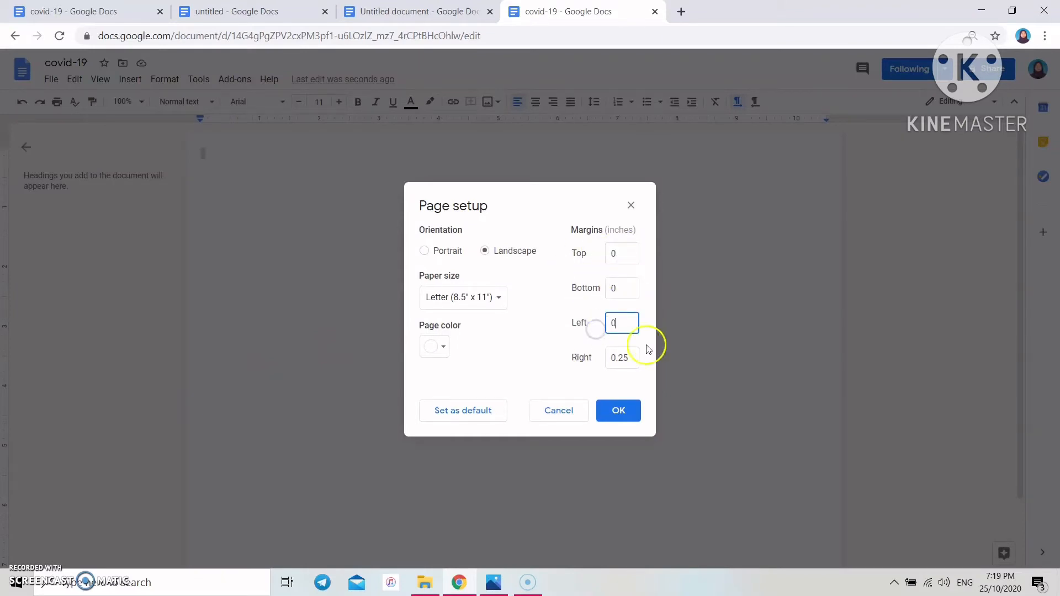
left_click(618, 356)
left_click(619, 412)
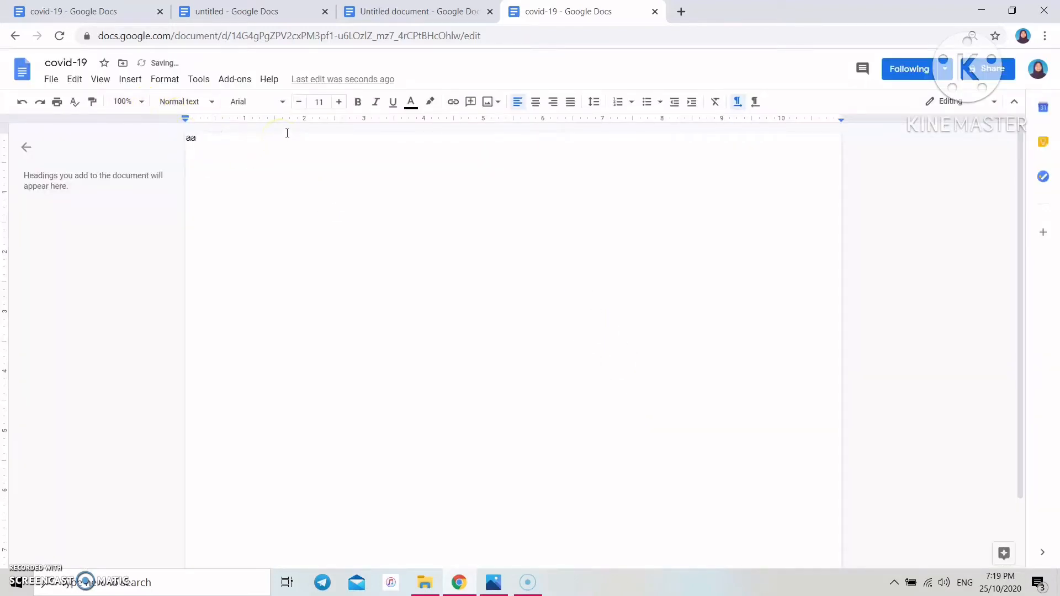
- Undo the margin change and lay the page out in three columns
left_click(20, 110)
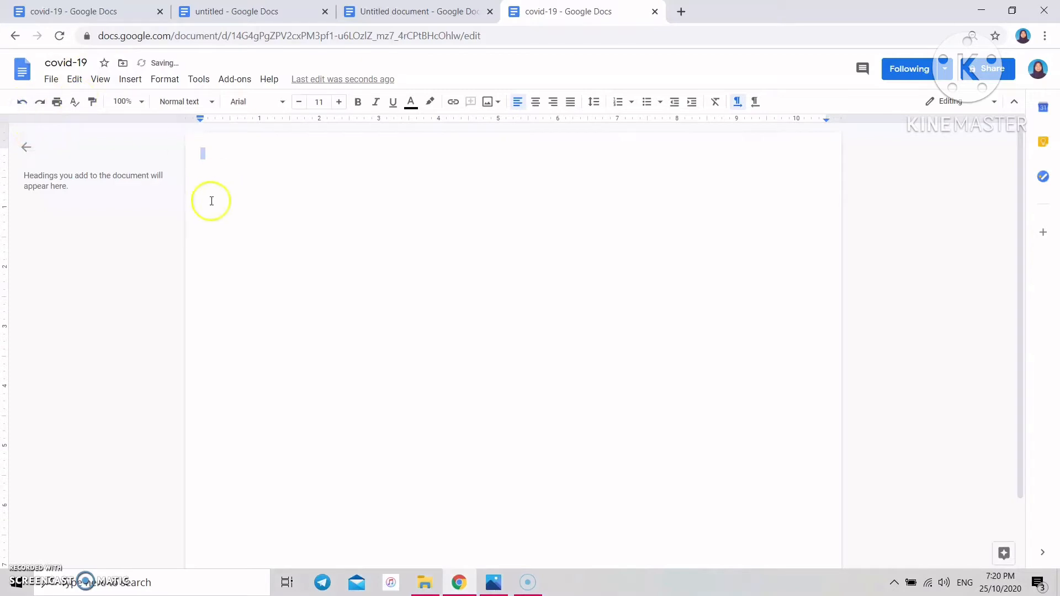
left_click(216, 168)
left_click(245, 142)
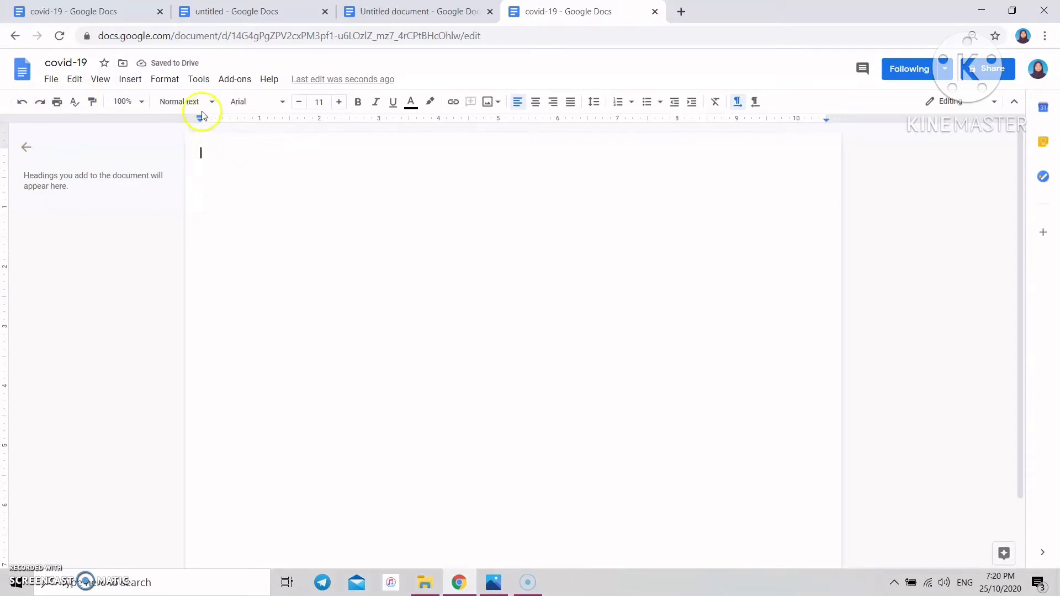
left_click(164, 83)
mouse_move(286, 236)
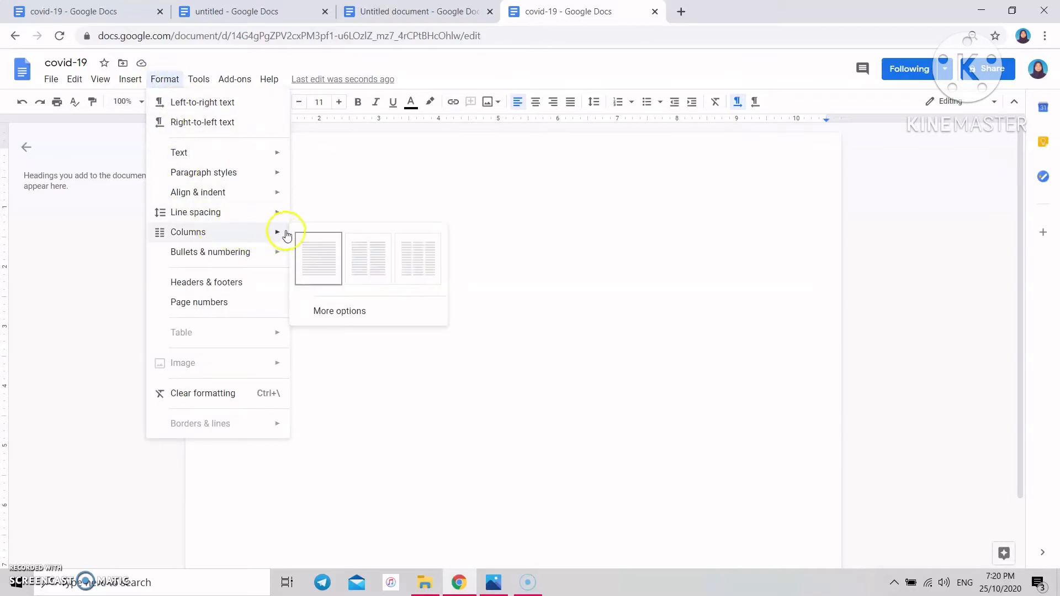
left_click(418, 259)
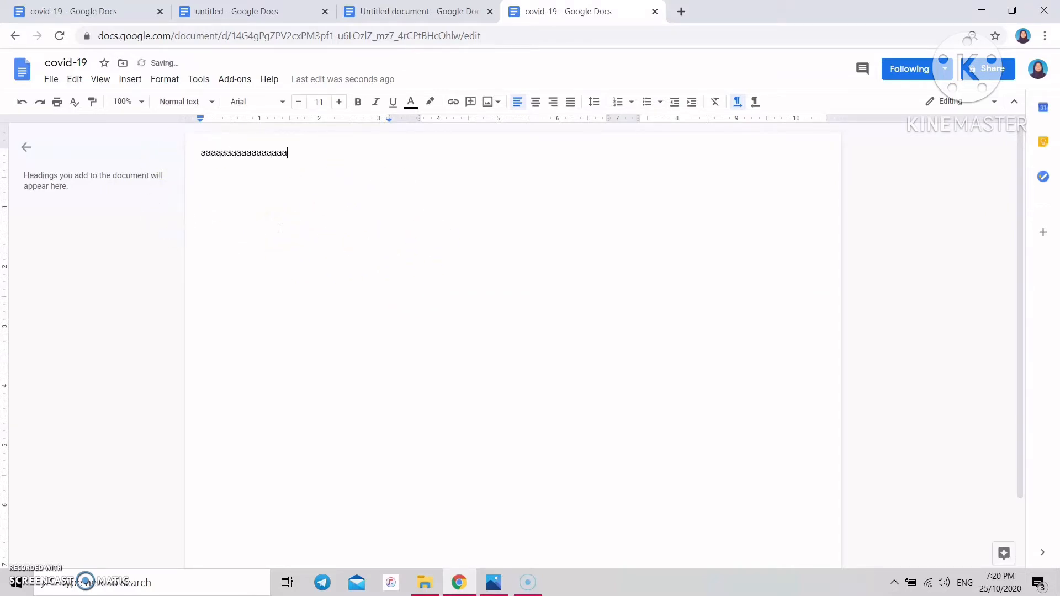
- Fill the columns with blank lines and 'aa' placeholder text
key("Return")
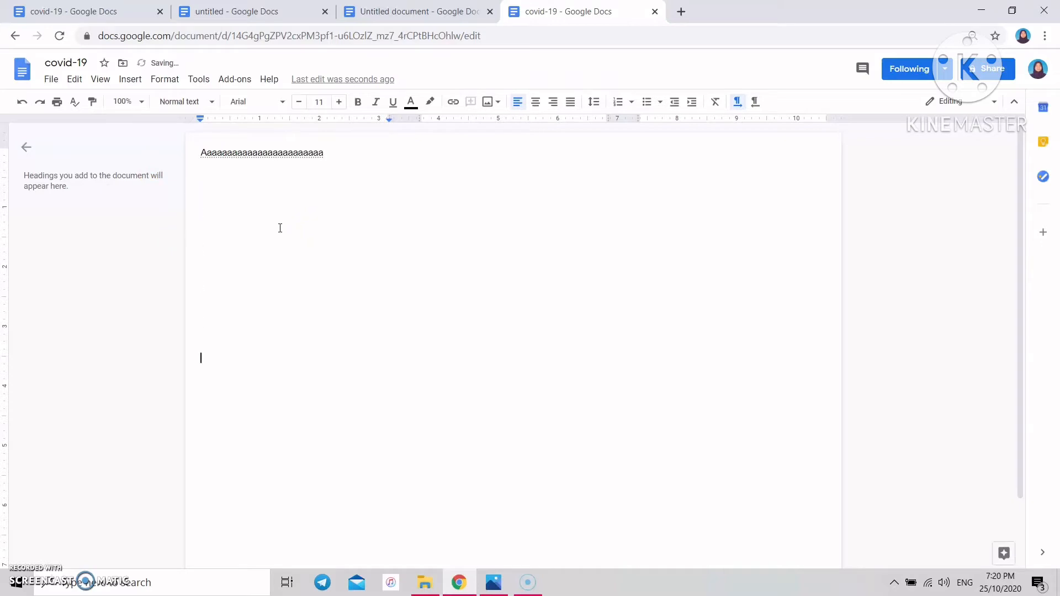
key("Return")
key("Return")
key("Return")
key("Return")
key("Return")
key("Return")
key("Return")
key("Return")
key("Return")
key("Return")
key("Return")
key("Return")
key("Return")
key("Return")
key("Return")
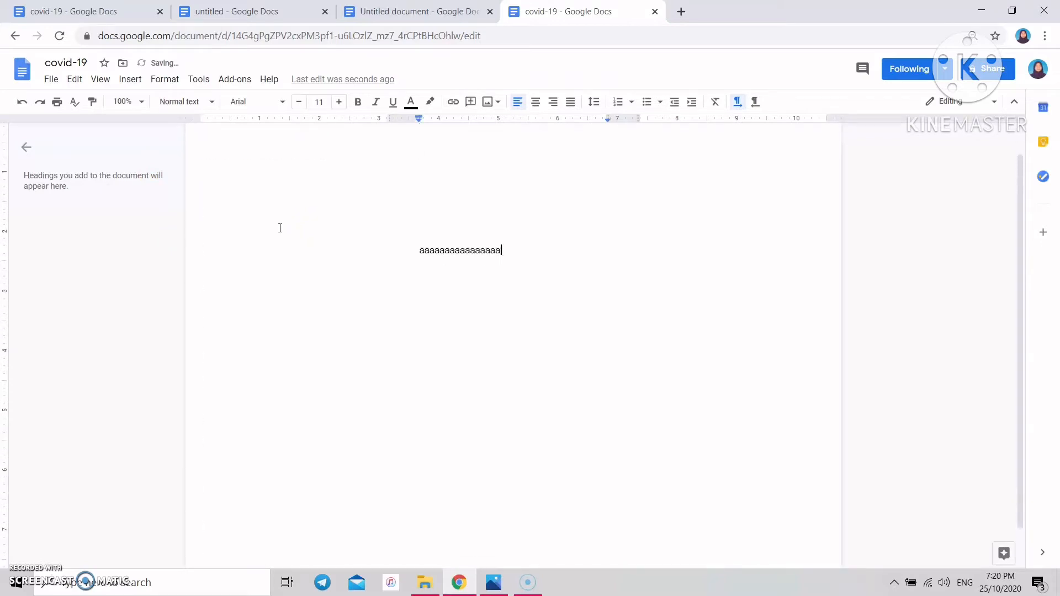
type("aa")
key("Return")
key("Return")
key("Return")
key("Return")
key("Return")
key("Return")
key("Return")
key("Return")
key("Return")
key("Return")
key("Return")
key("Return")
key("Return")
key("Return")
key("Return")
key("Return")
key("Return")
key("Return")
key("Return")
key("Return")
key("Return")
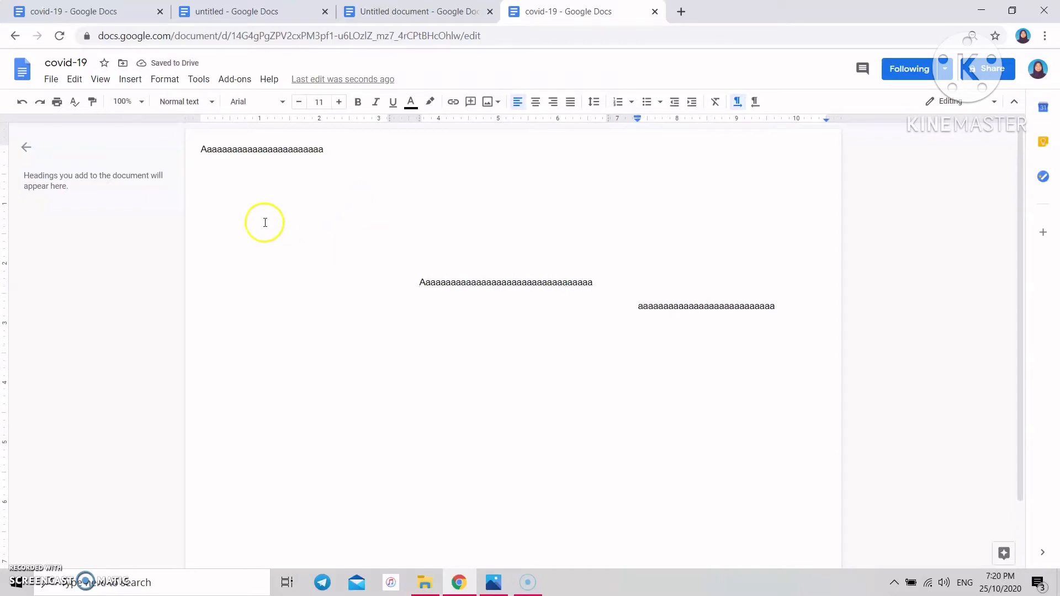
left_click(166, 81)
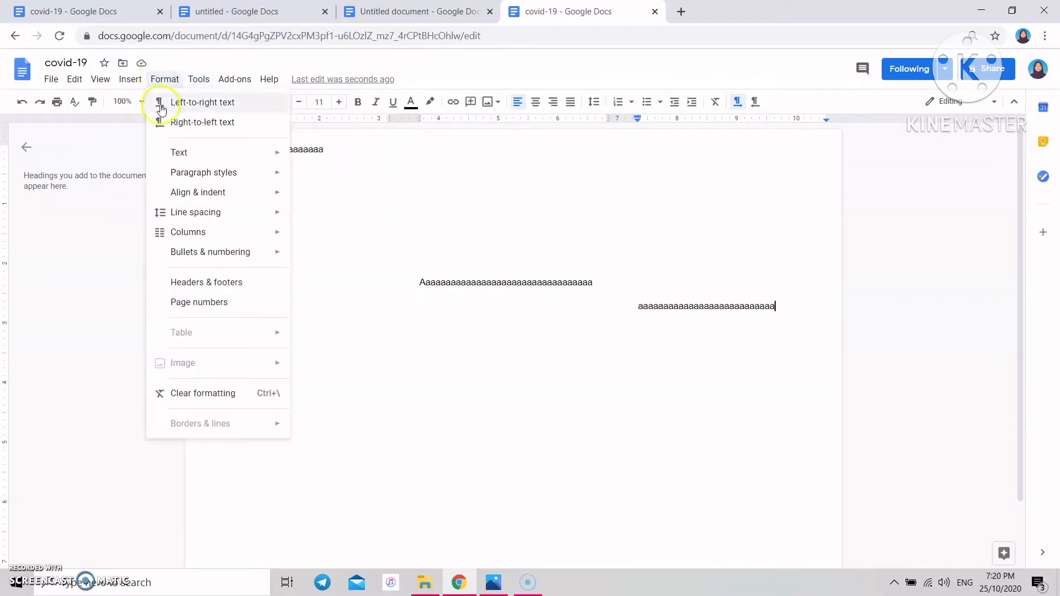
- Turn on Line between columns in the column options
mouse_move(249, 230)
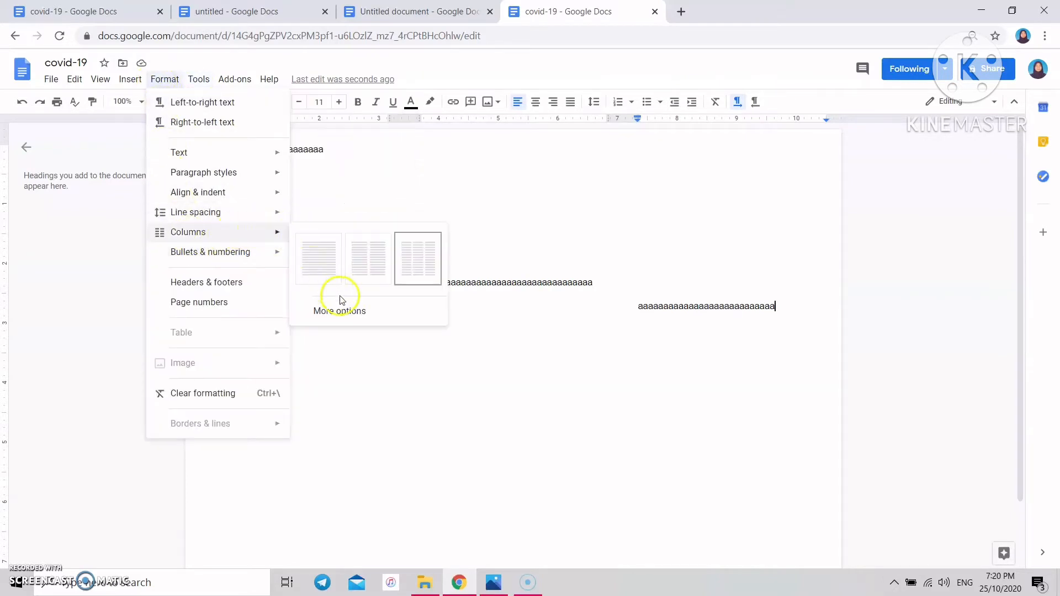
left_click(349, 312)
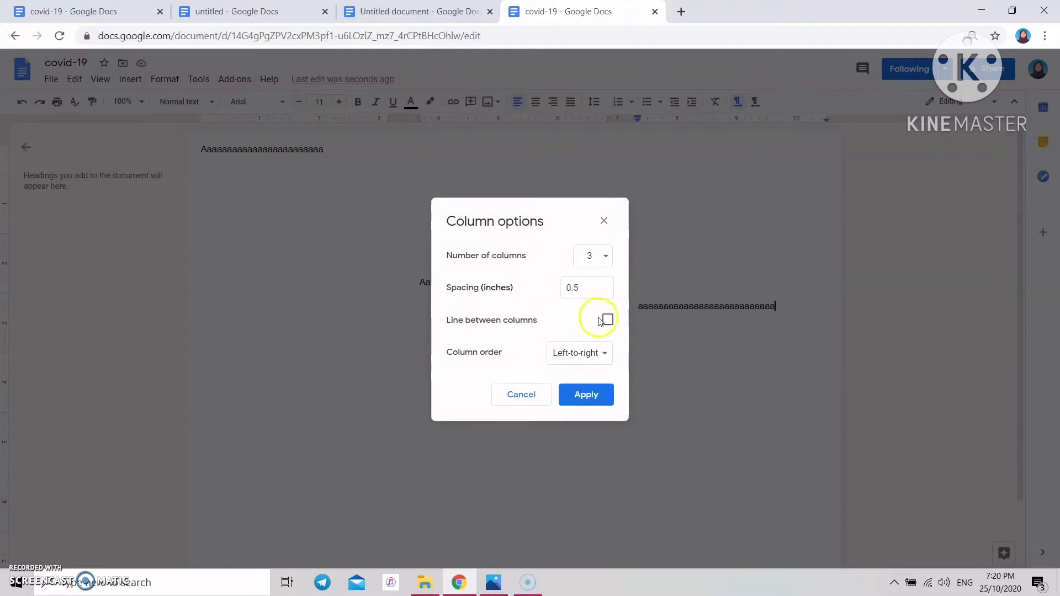
left_click(596, 393)
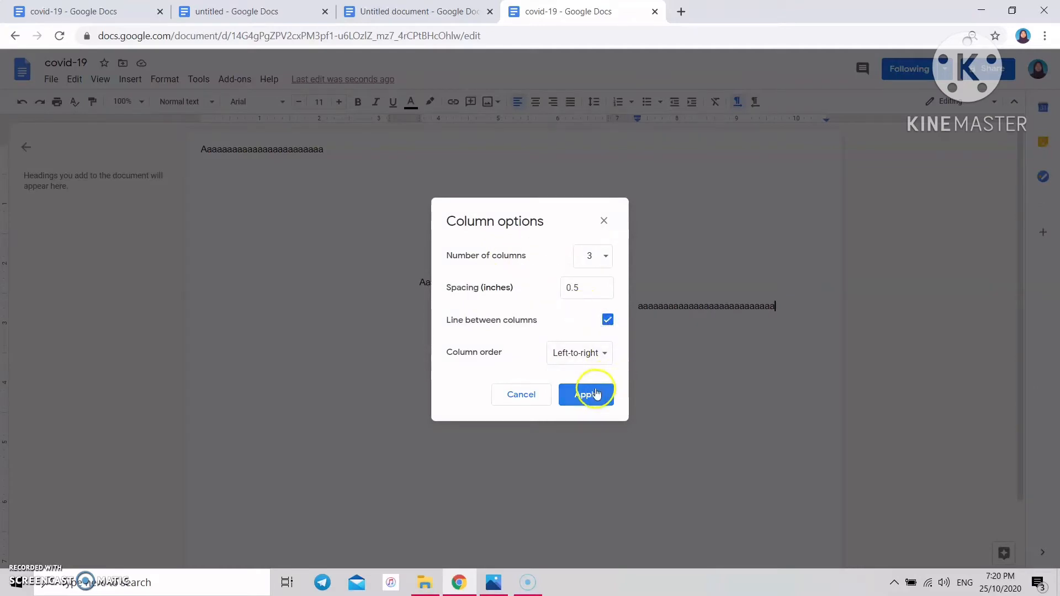
left_click(593, 394)
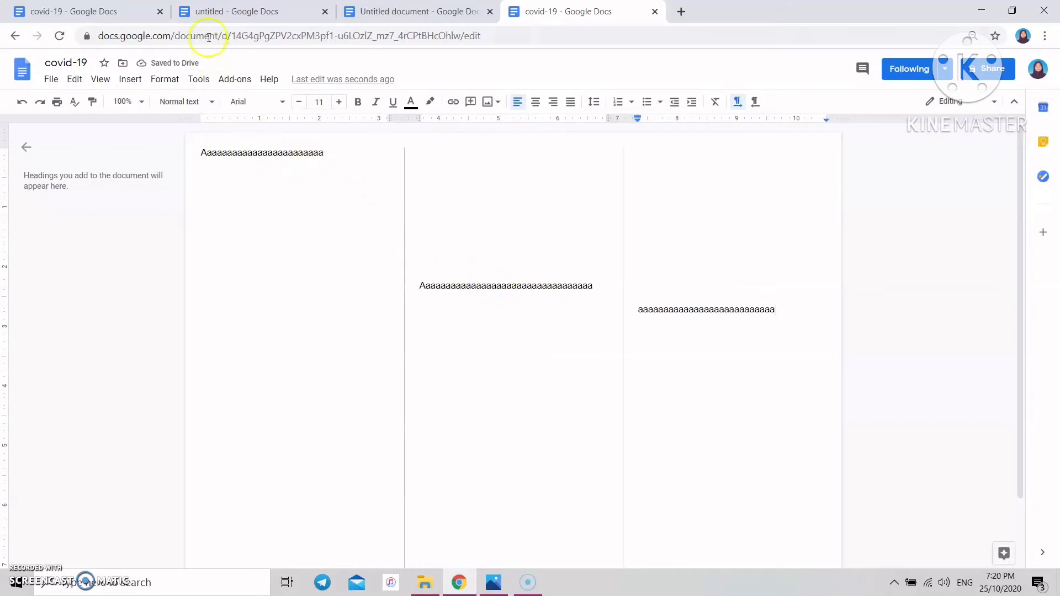
- Widen the spacing between columns to 1 inch
left_click(175, 80)
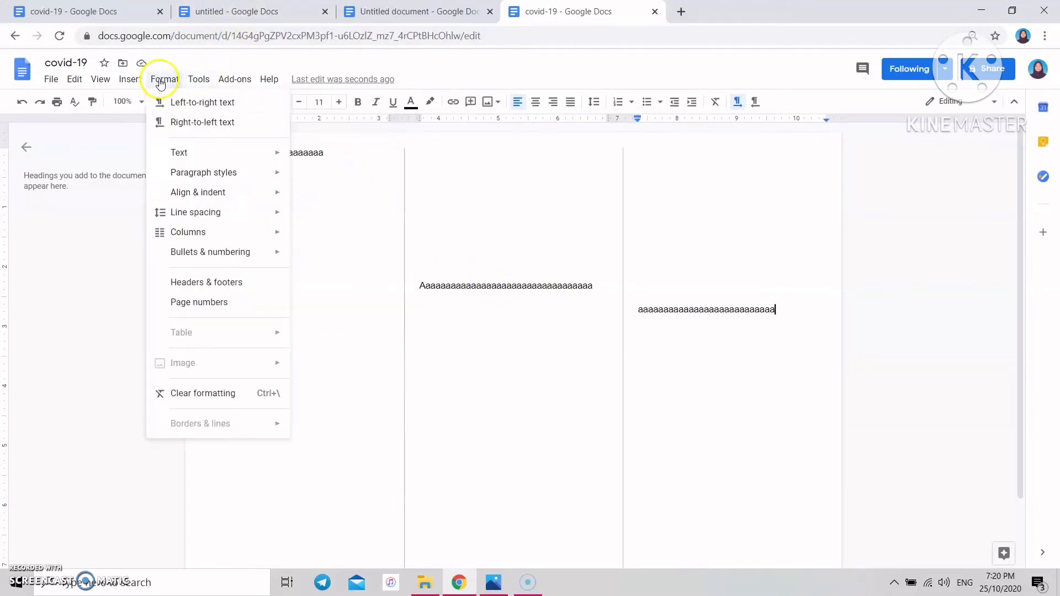
mouse_move(268, 232)
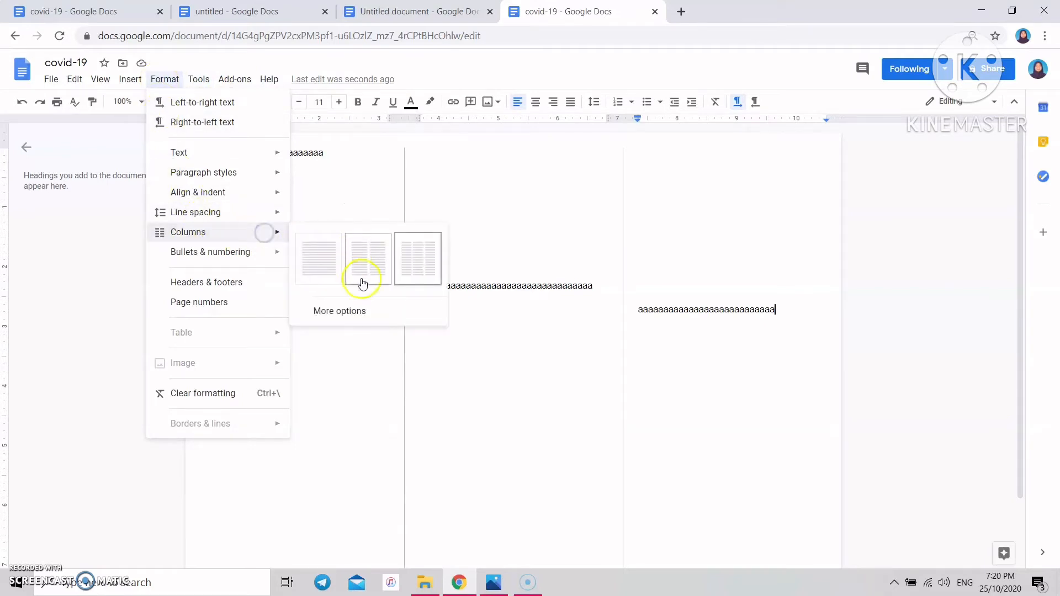
left_click(358, 309)
left_click(599, 290)
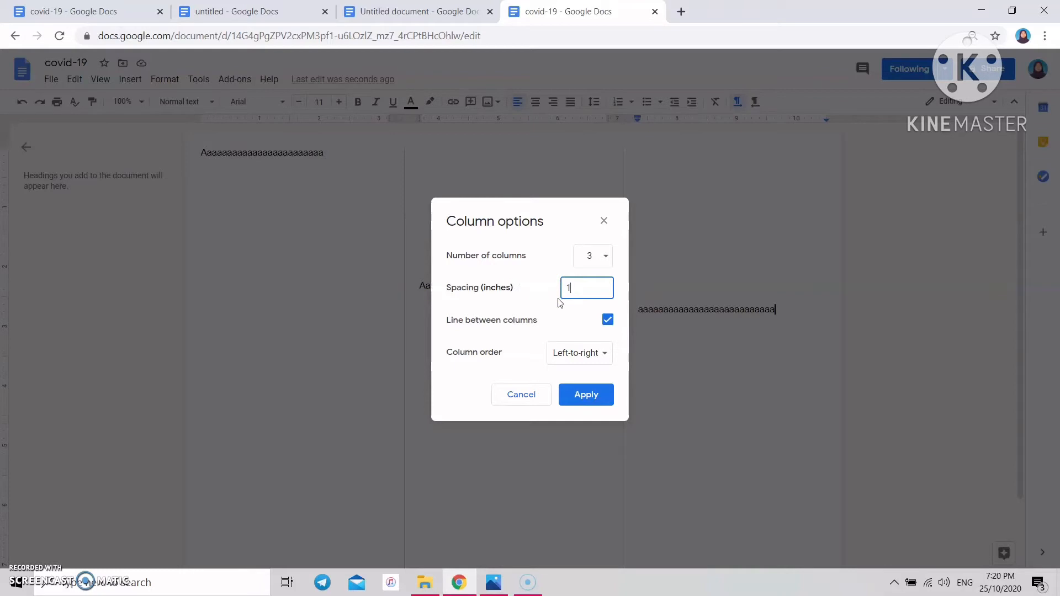
left_click(579, 394)
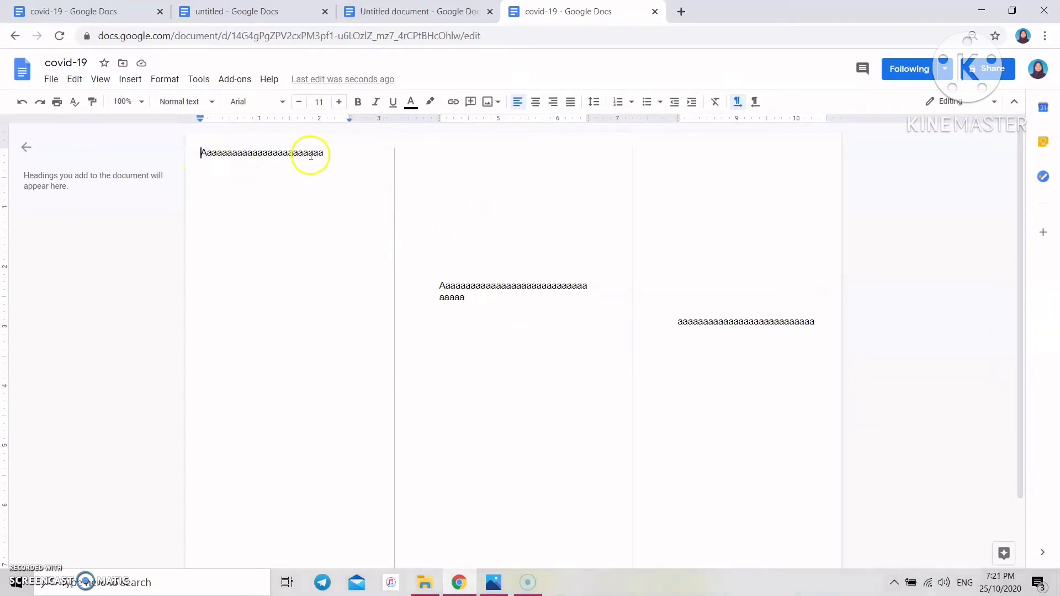
- Insert two blank lines above the first-column text, restoring them after an accidental deletion
key("Return")
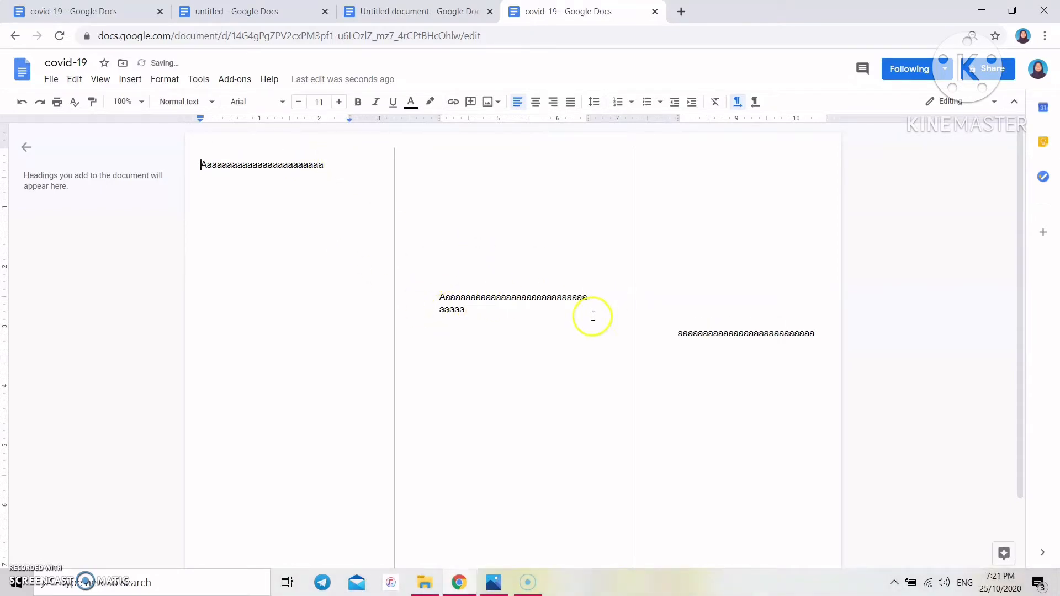
key("Return")
key("Return")
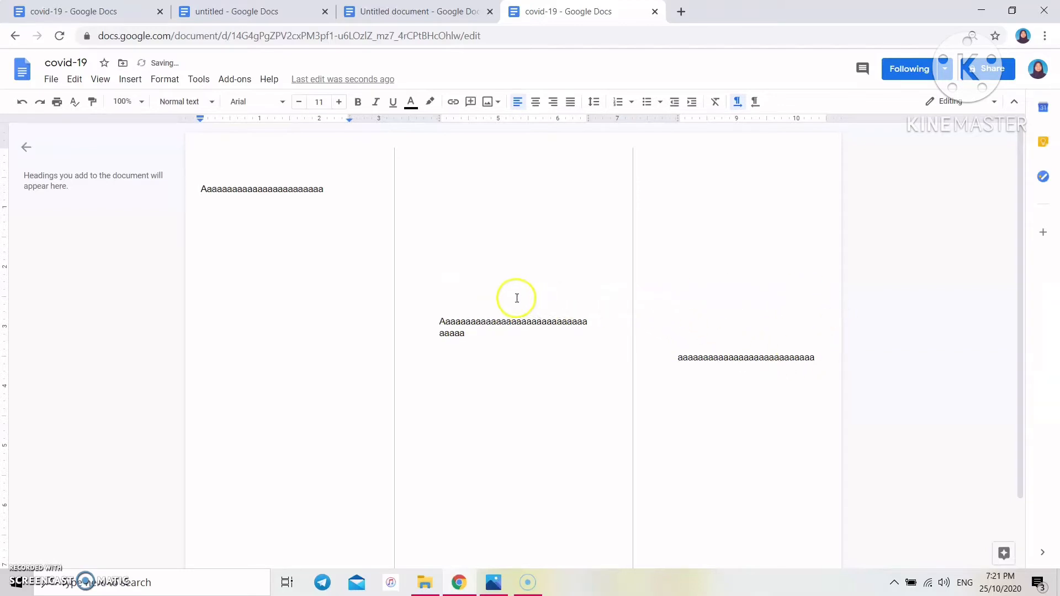
key("BackSpace")
key("BackSpace")
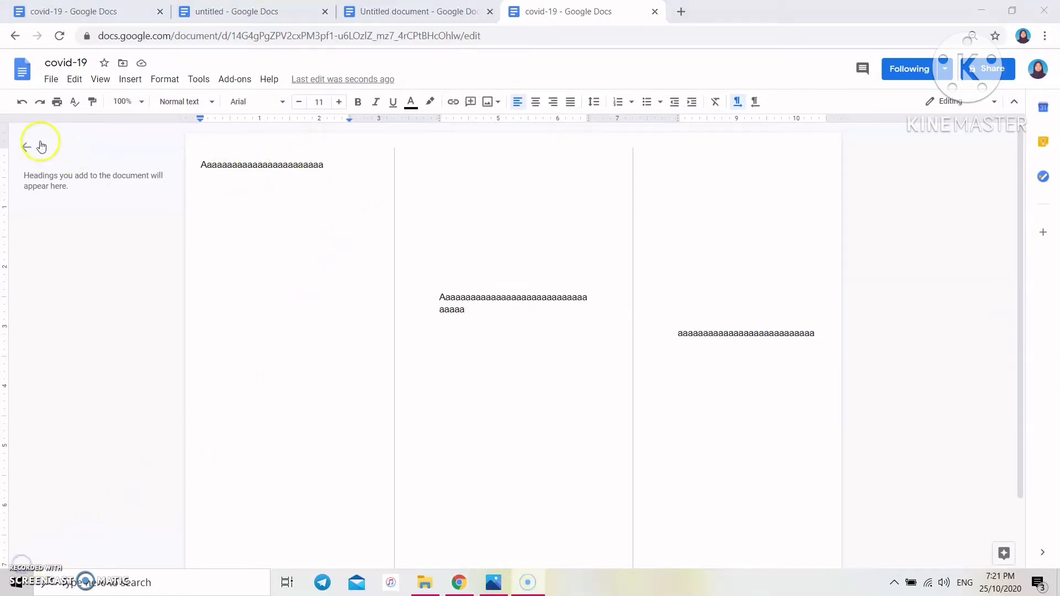
left_click(17, 107)
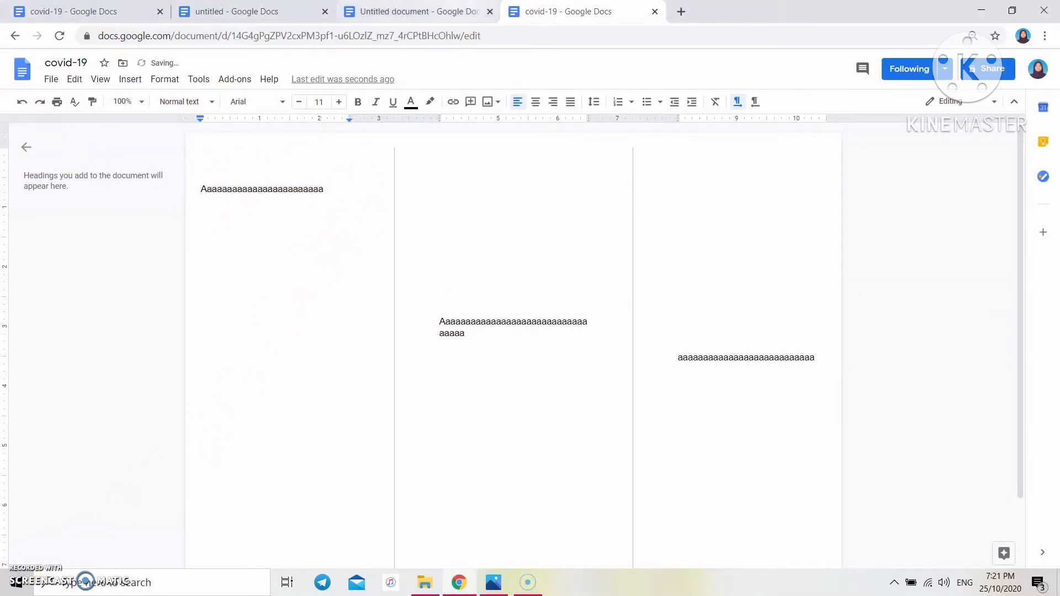
- Switch to the blank untitled document and rename it 'covid-19'
left_click(412, 11)
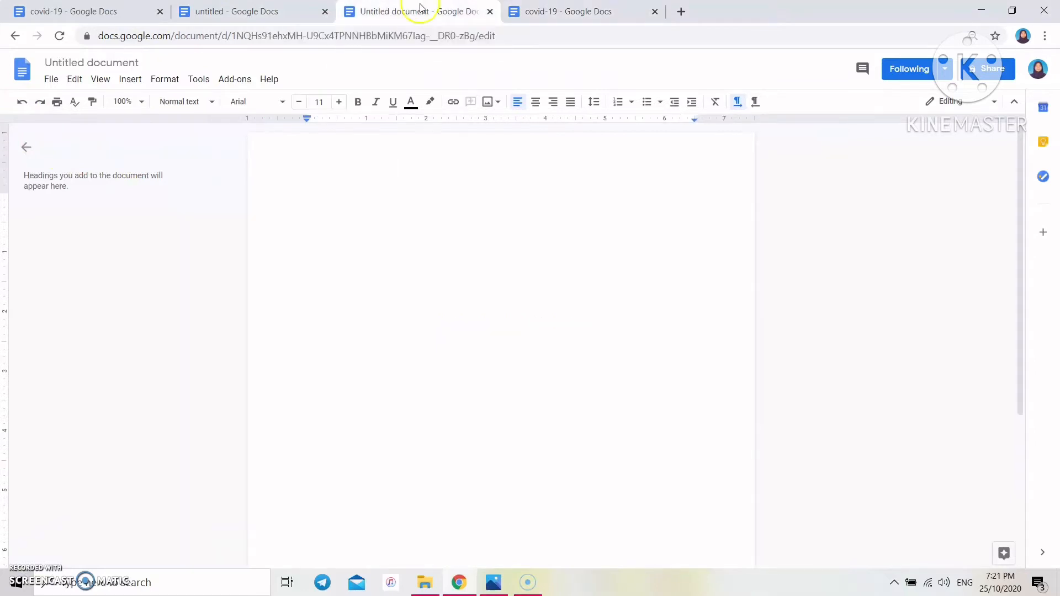
left_click(112, 61)
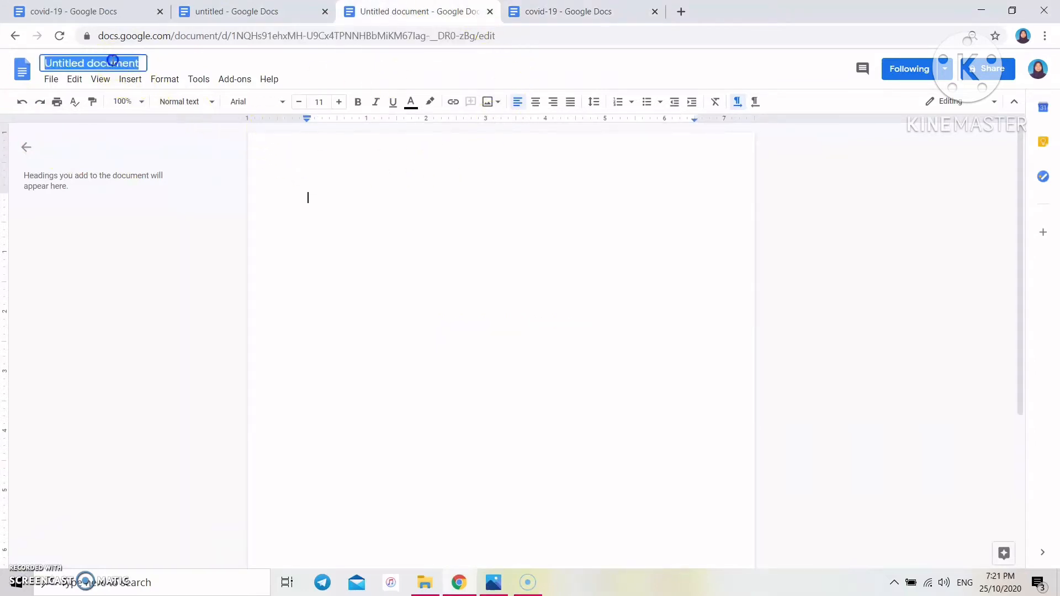
type("covid")
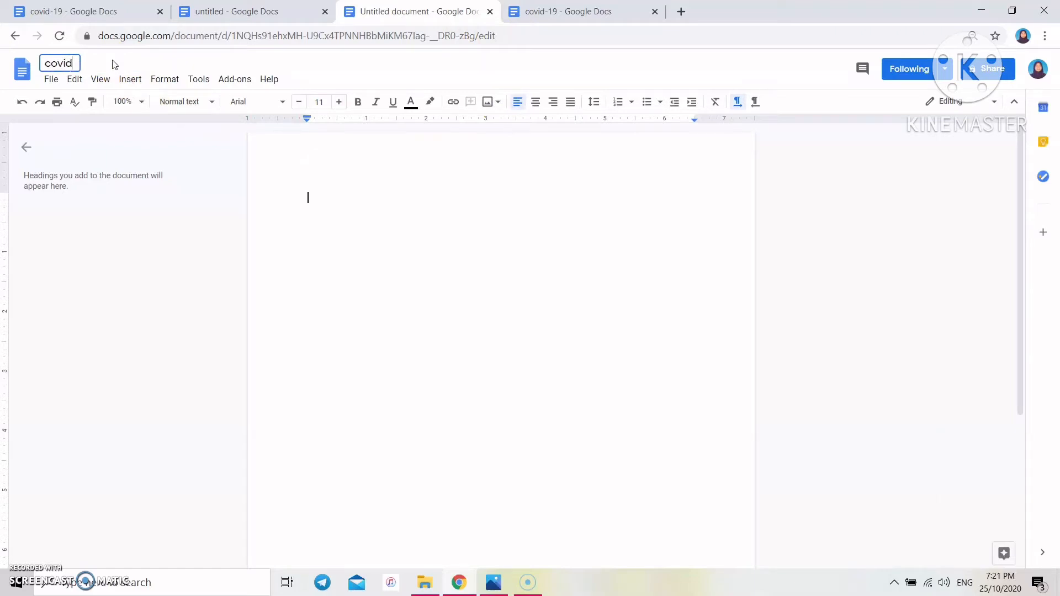
type("-19")
key("Return")
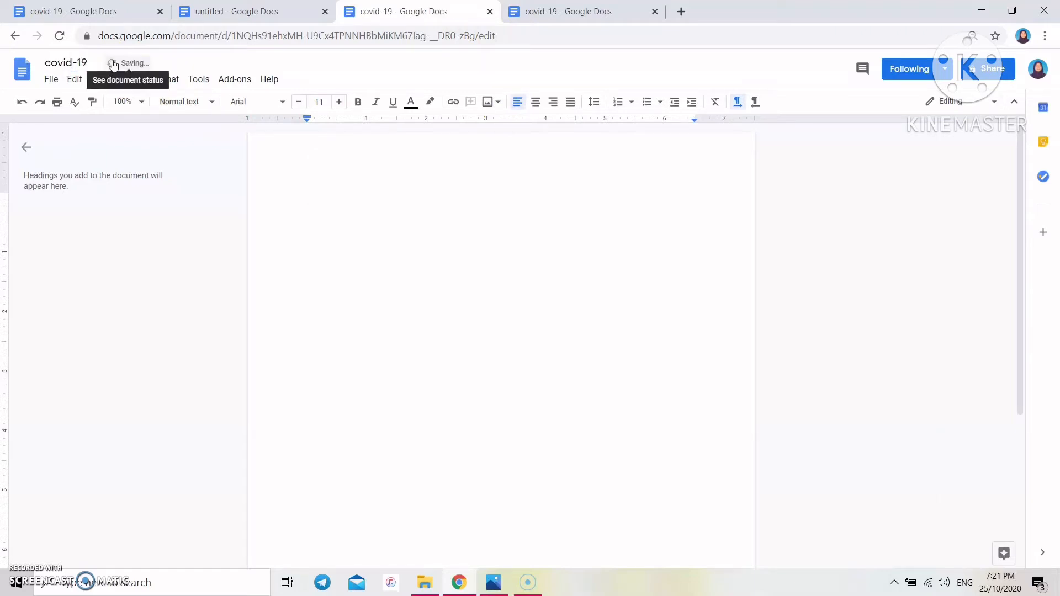
- Set the page to landscape with top, bottom, left and right margins all 0.25 inch
left_click(50, 80)
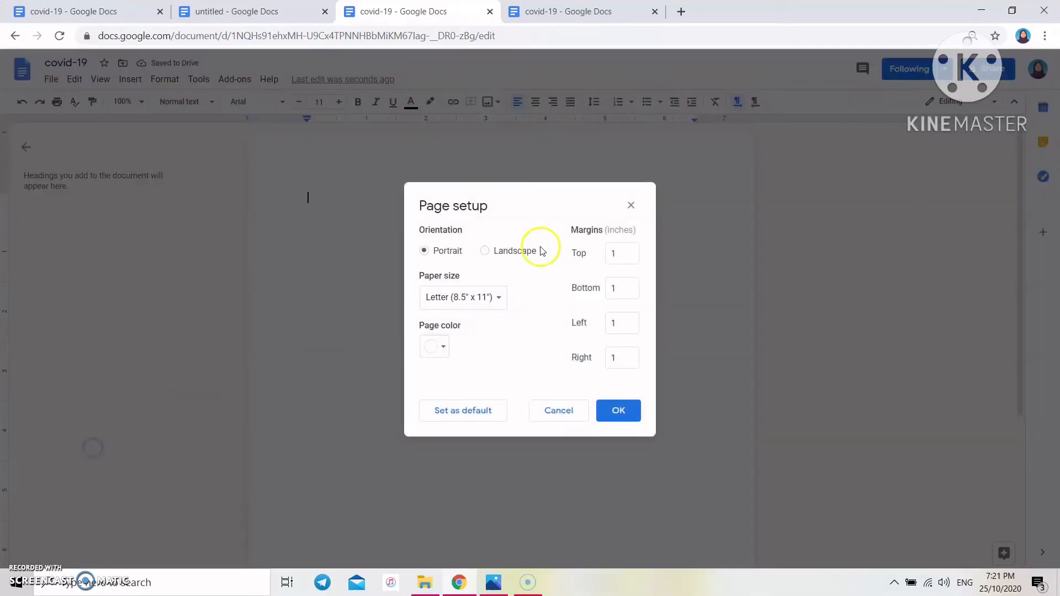
left_click(485, 250)
left_click(619, 255)
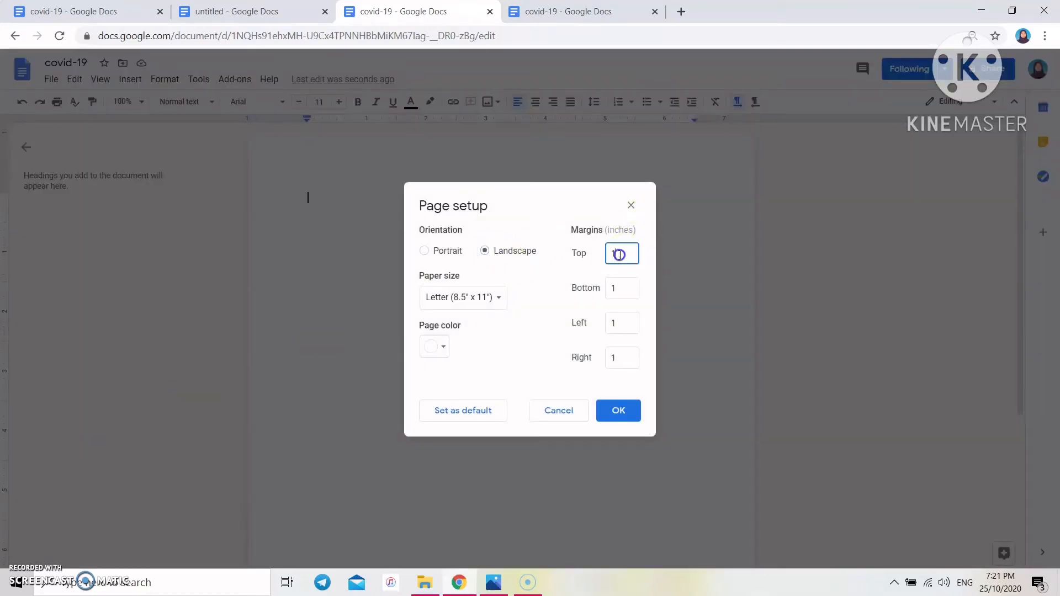
type("0.25")
left_click_drag(625, 287, 621, 314)
type("0.25")
left_click(625, 320)
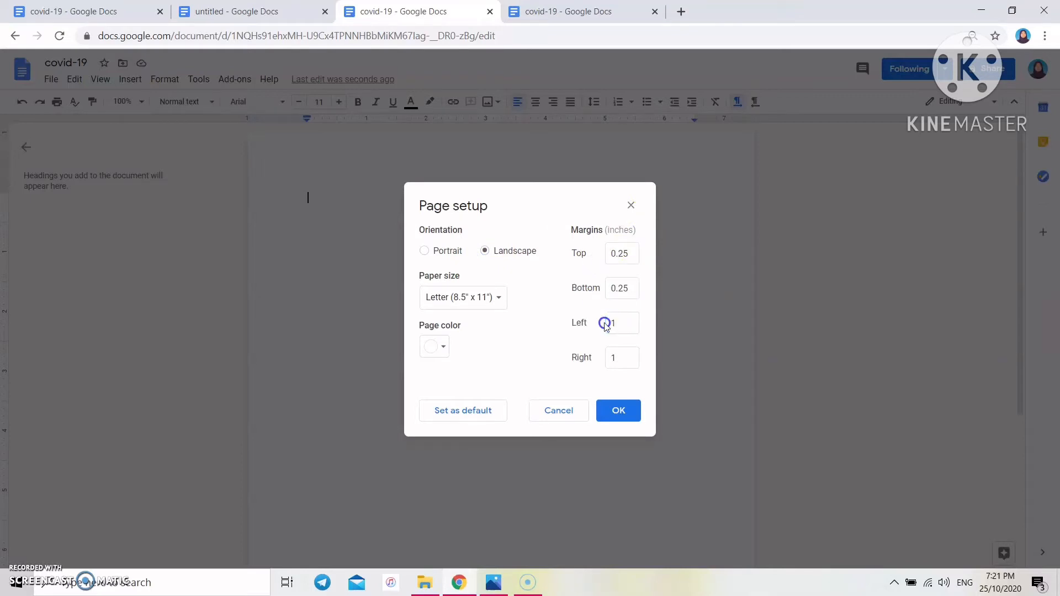
left_click(620, 359)
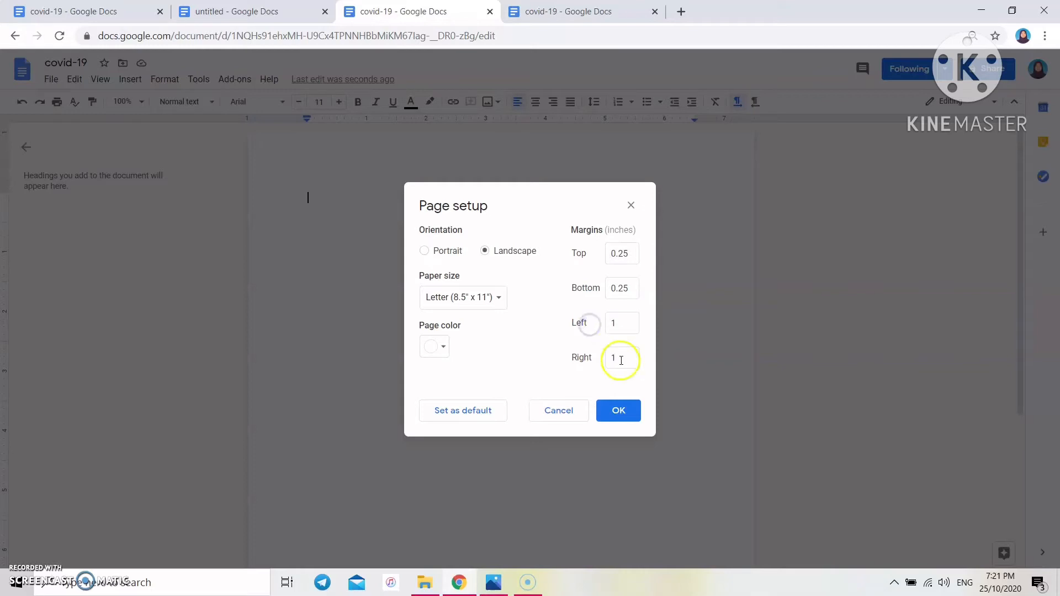
type("0.25")
left_click(620, 326)
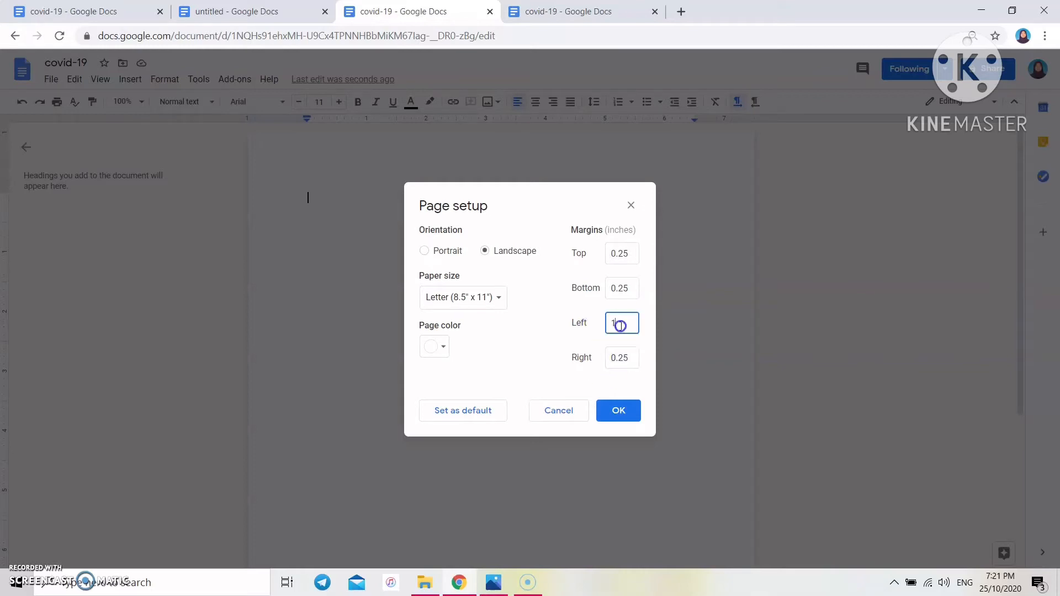
type("0.25")
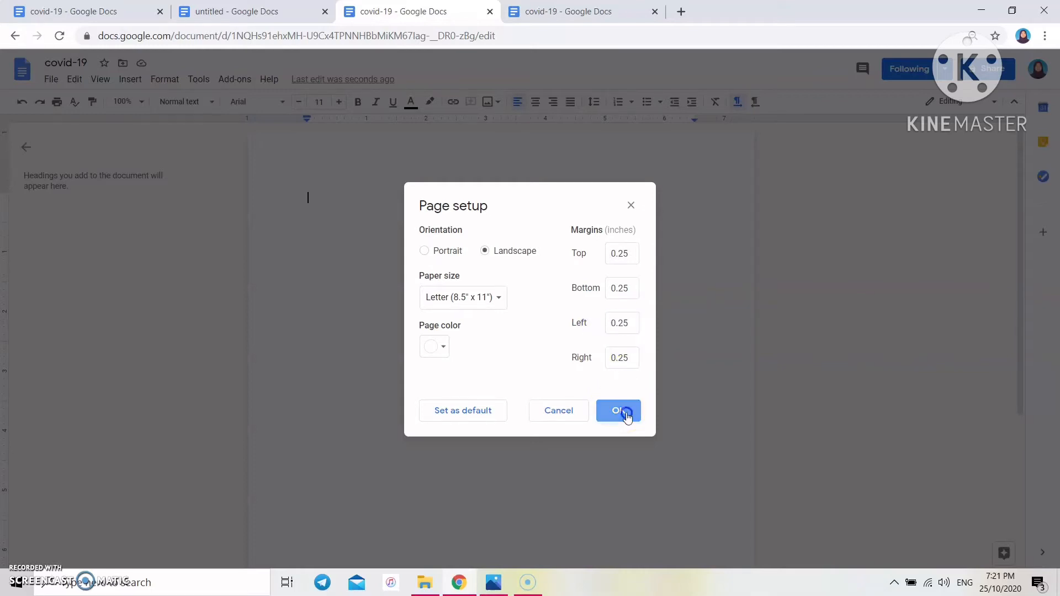
left_click(624, 411)
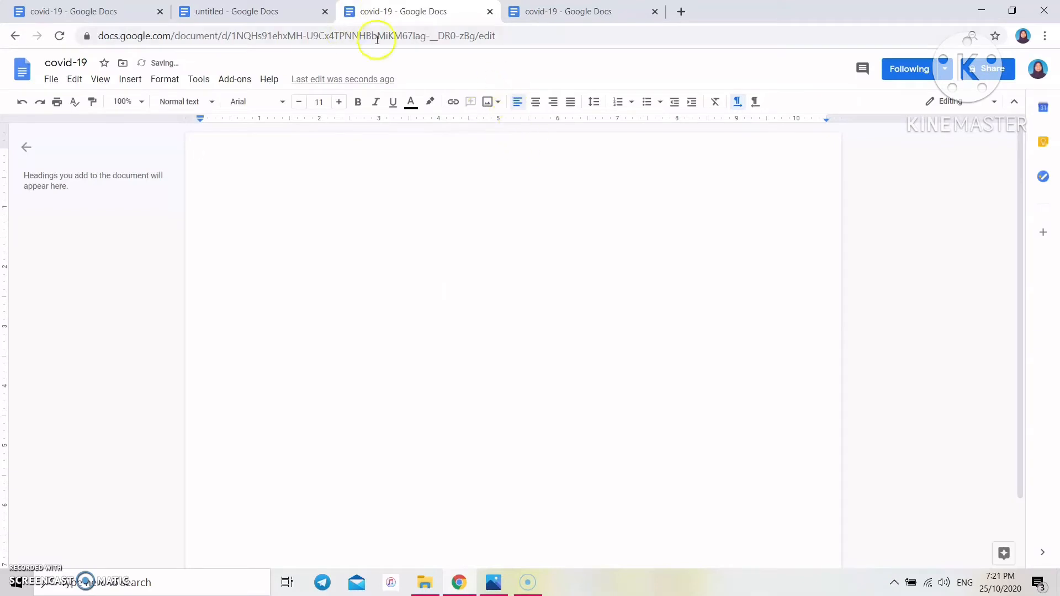
- Insert a 3 x 1 table and stretch its row to full page height with blank lines
left_click(131, 81)
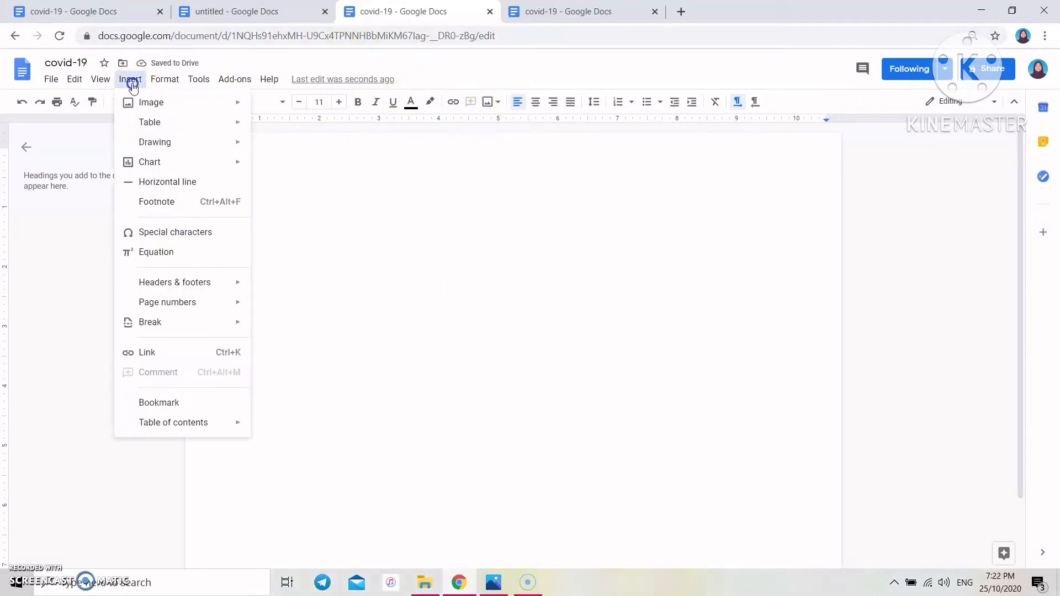
mouse_move(218, 123)
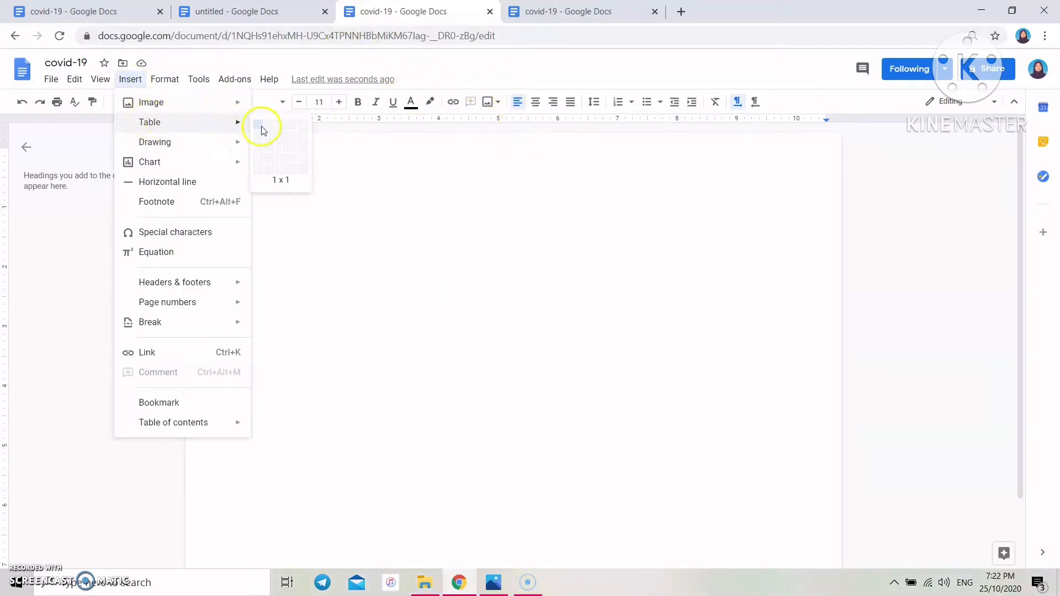
left_click(282, 129)
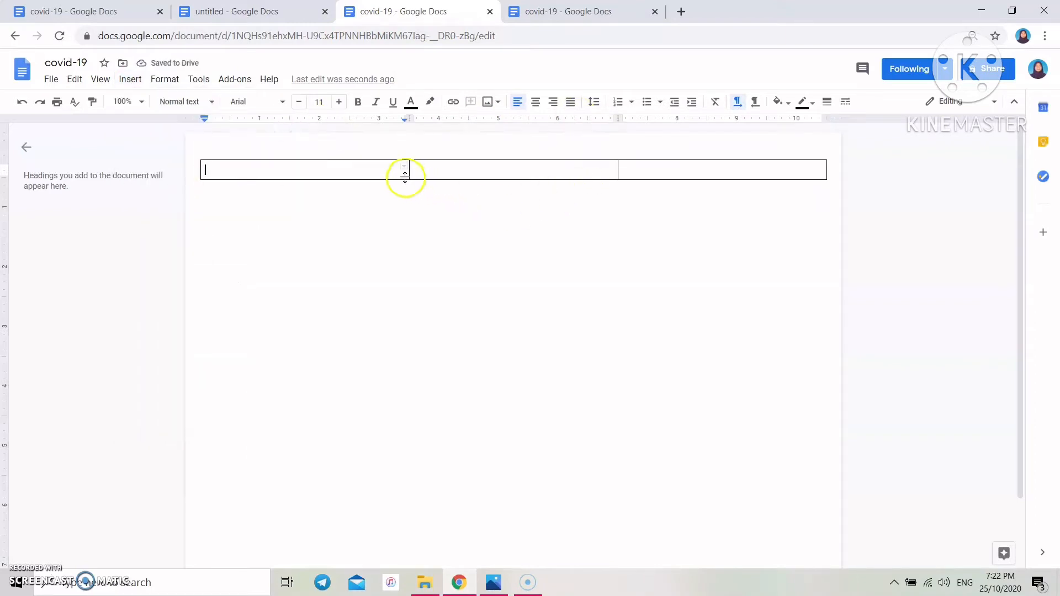
key("Return")
key("Return")
key("Return")
key("Return")
key("Return")
key("Return")
key("Return")
key("Return")
key("Return")
key("Return")
key("Return")
key("Return")
key("Return")
key("Return")
key("Return")
key("Return")
key("Return")
key("Return")
key("Return")
key("Return")
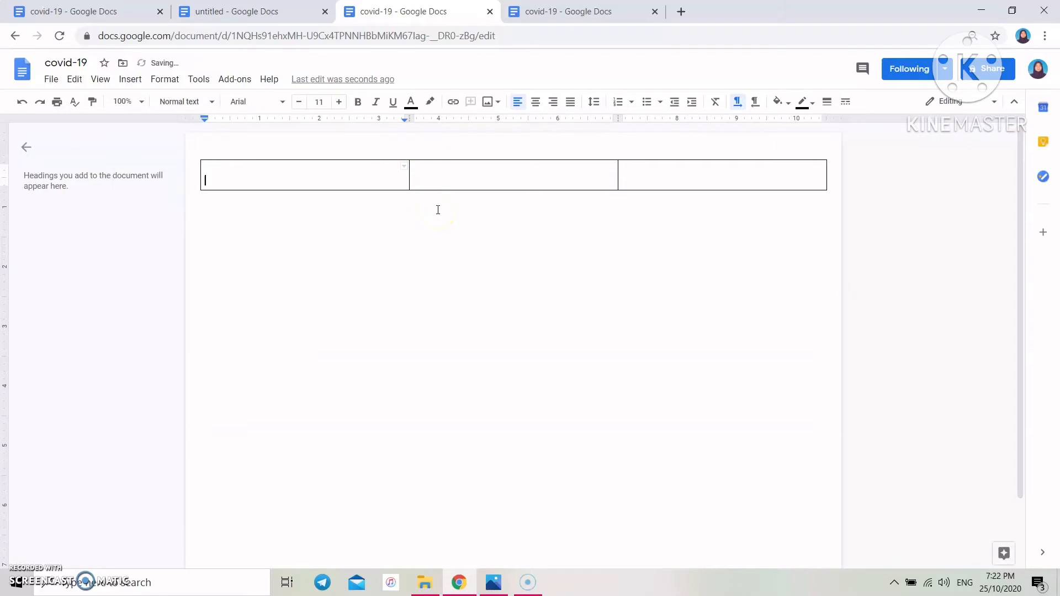
key("Return")
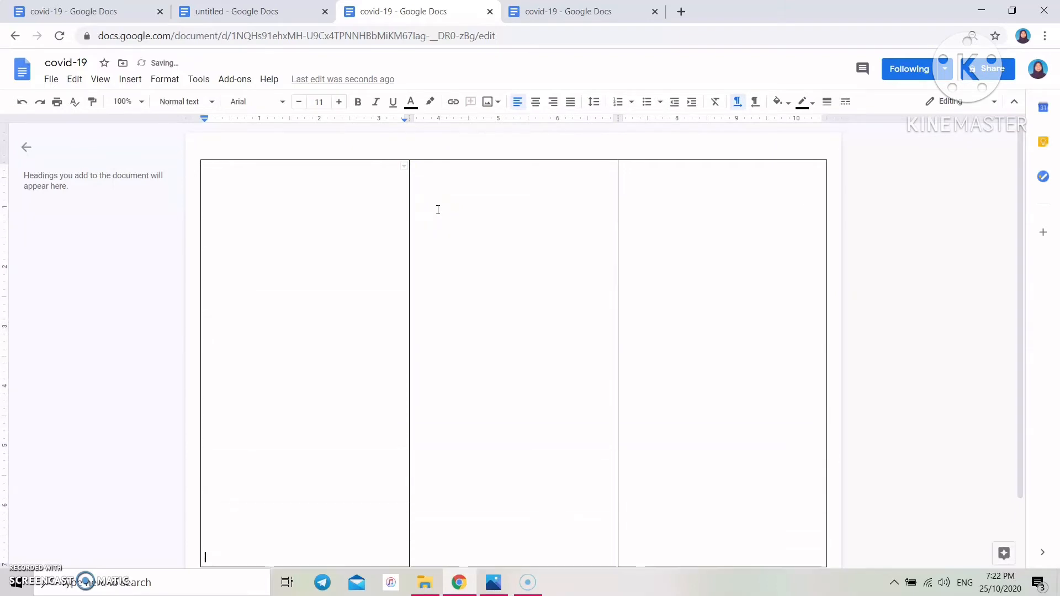
key("Return")
key("Return")
key("Return")
key("Return")
key("Return")
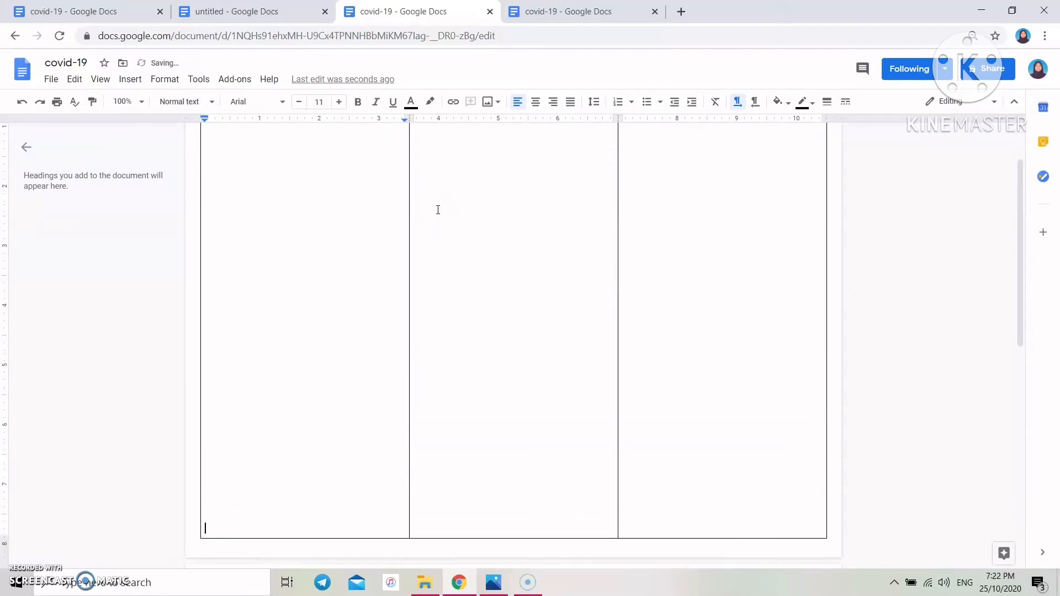
key("Return")
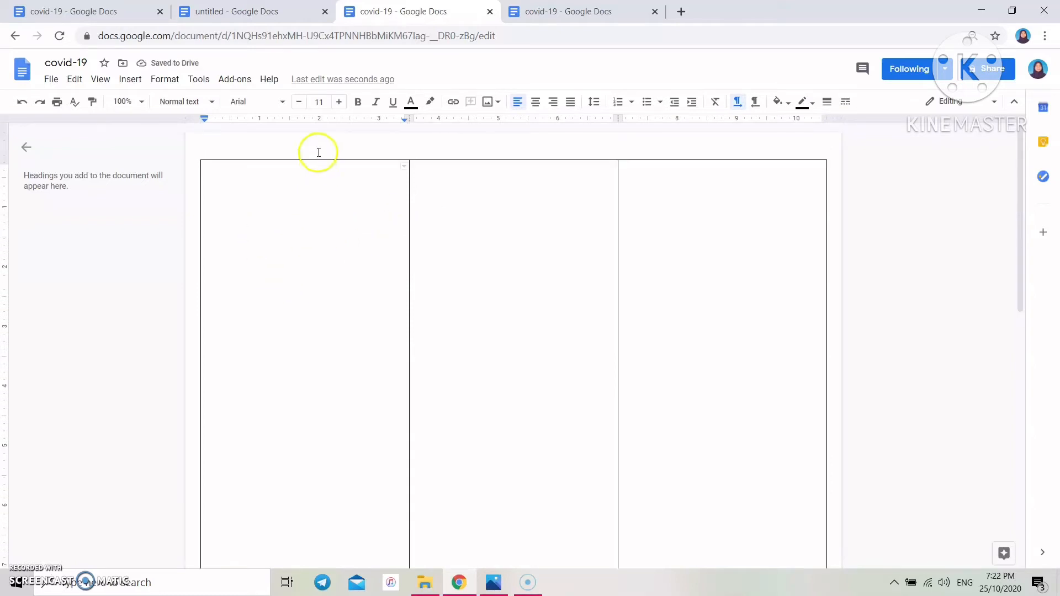
double_click(240, 183)
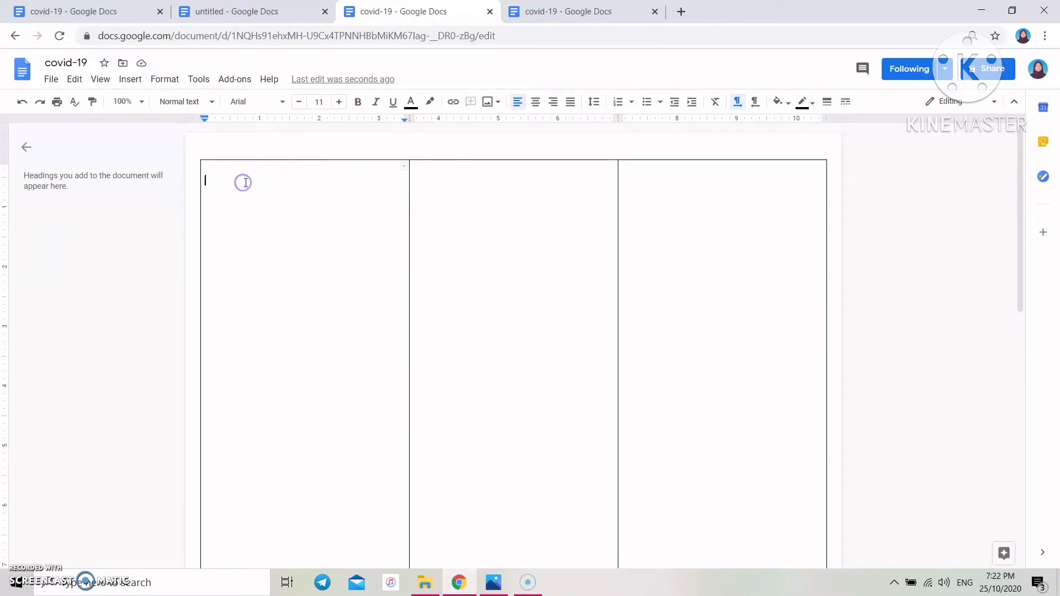
type("1st page")
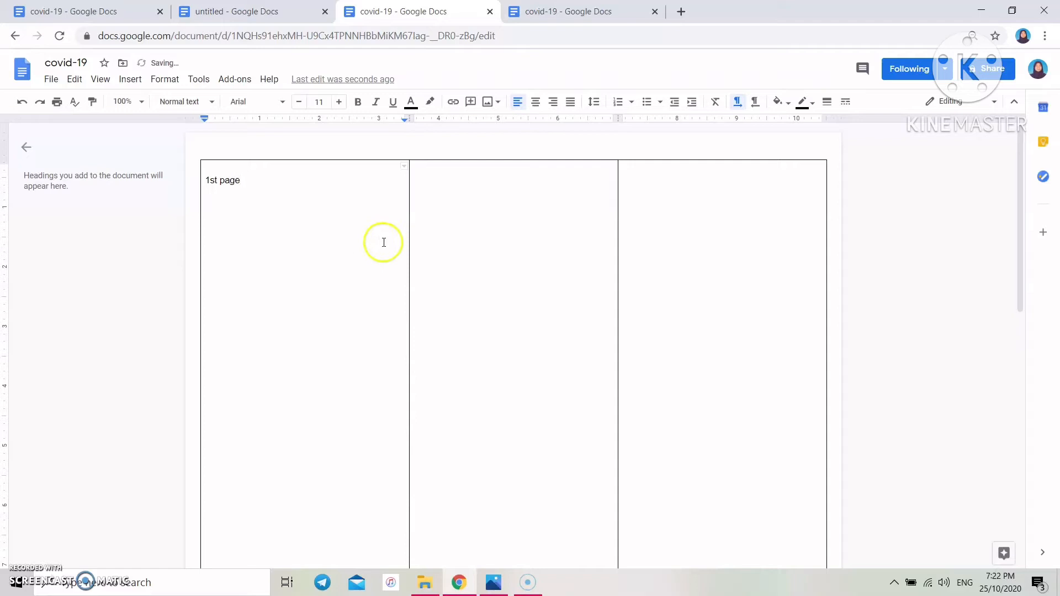
left_click(461, 197)
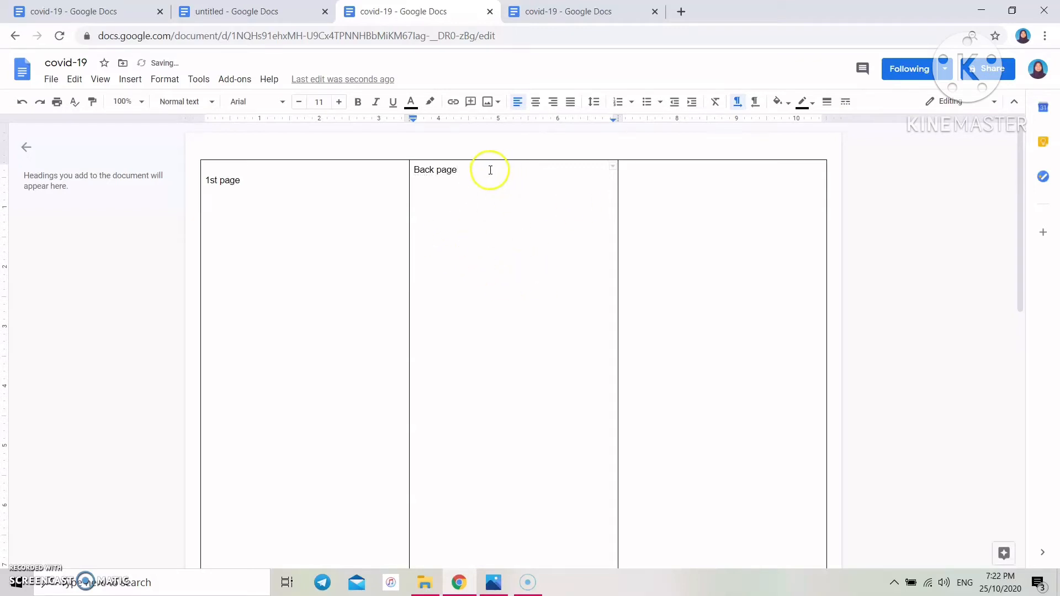
left_click_drag(483, 166, 395, 175)
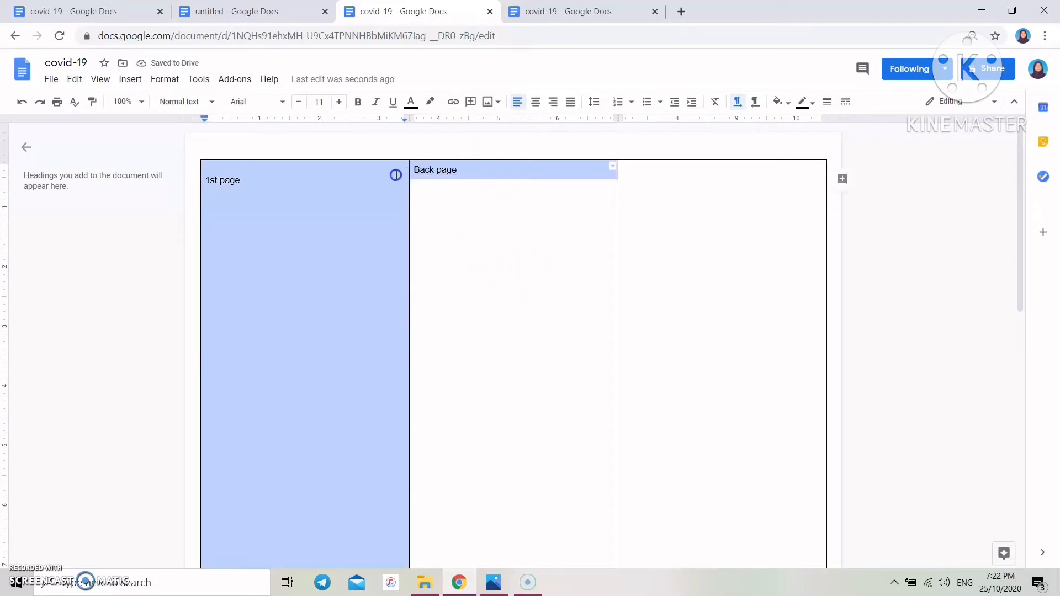
key("BackSpace")
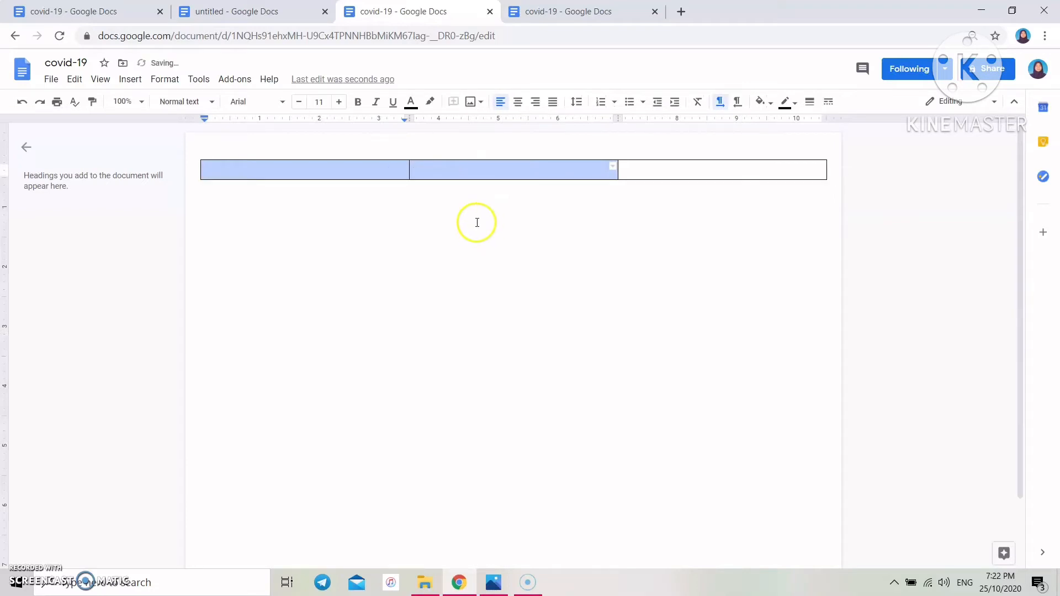
left_click(33, 103)
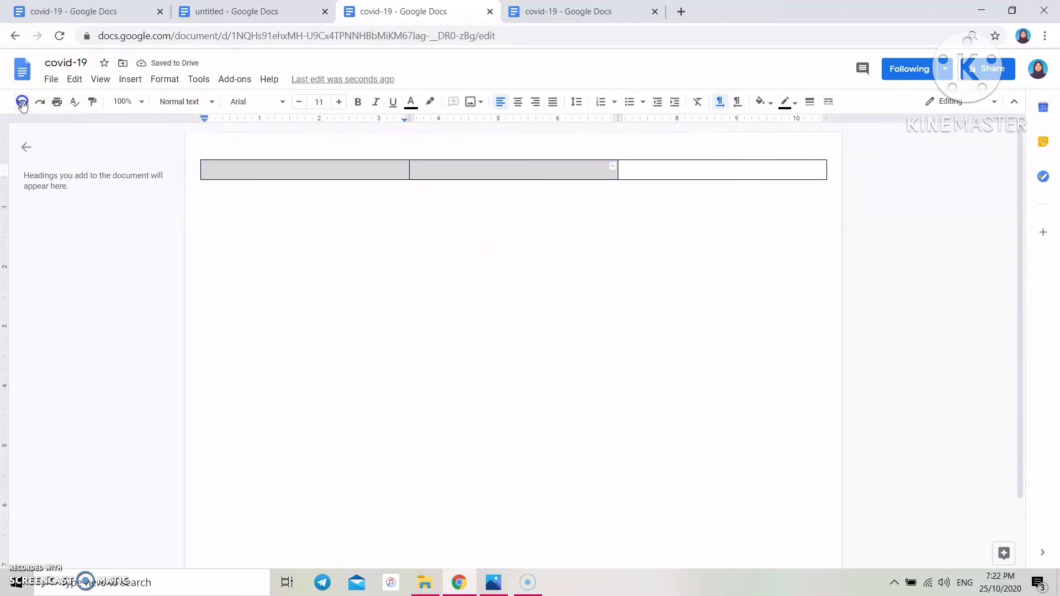
left_click(535, 262)
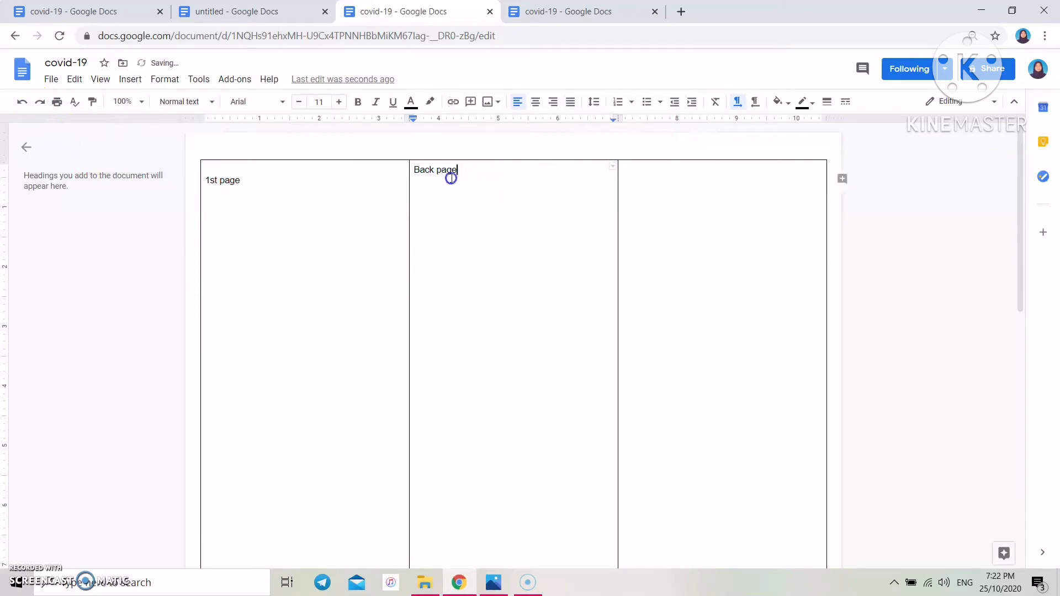
left_click(421, 180, "shift")
key("BackSpace")
key("BackSpace")
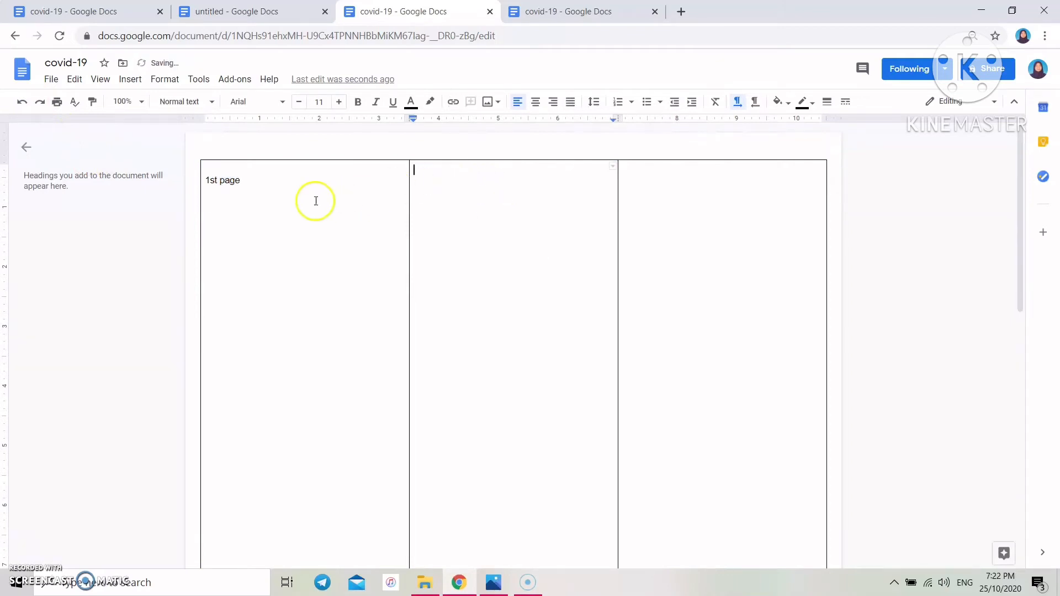
left_click_drag(262, 179, 200, 185)
key("BackSpace")
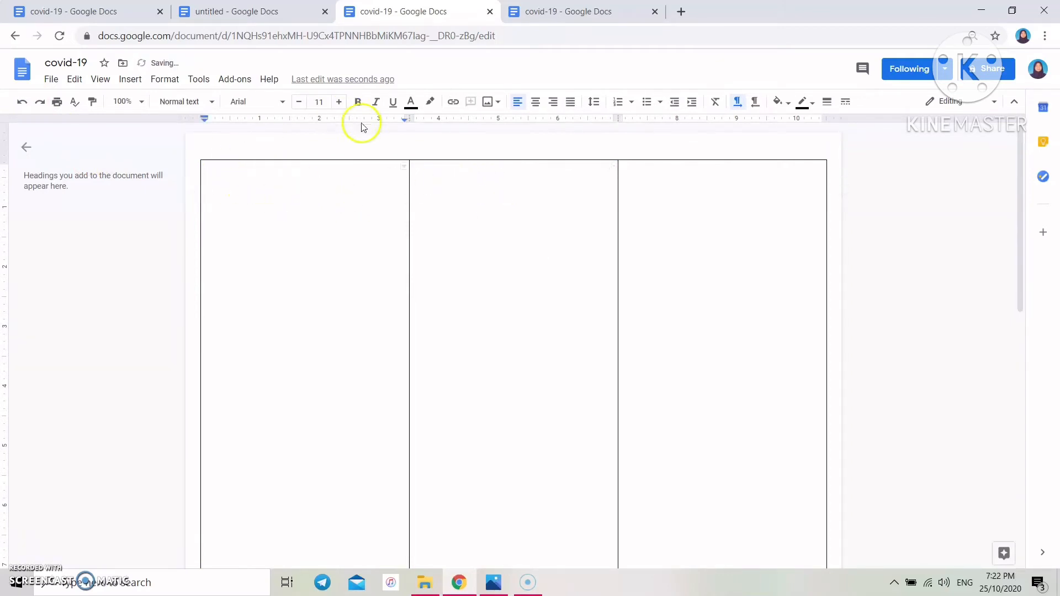
- Give the first table column a yellow cell background via Table properties
right_click(239, 191)
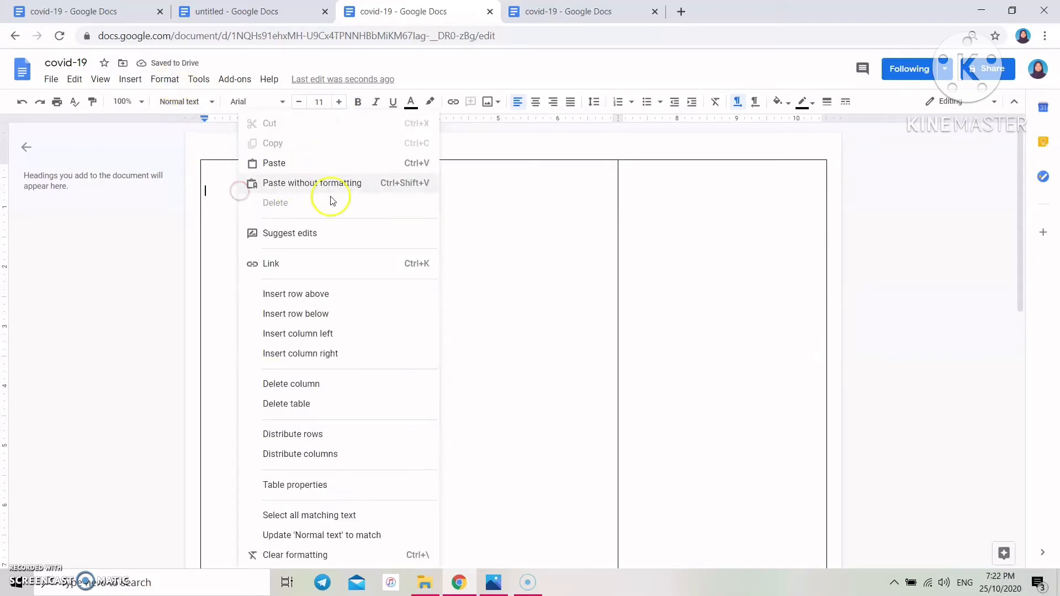
left_click(335, 485)
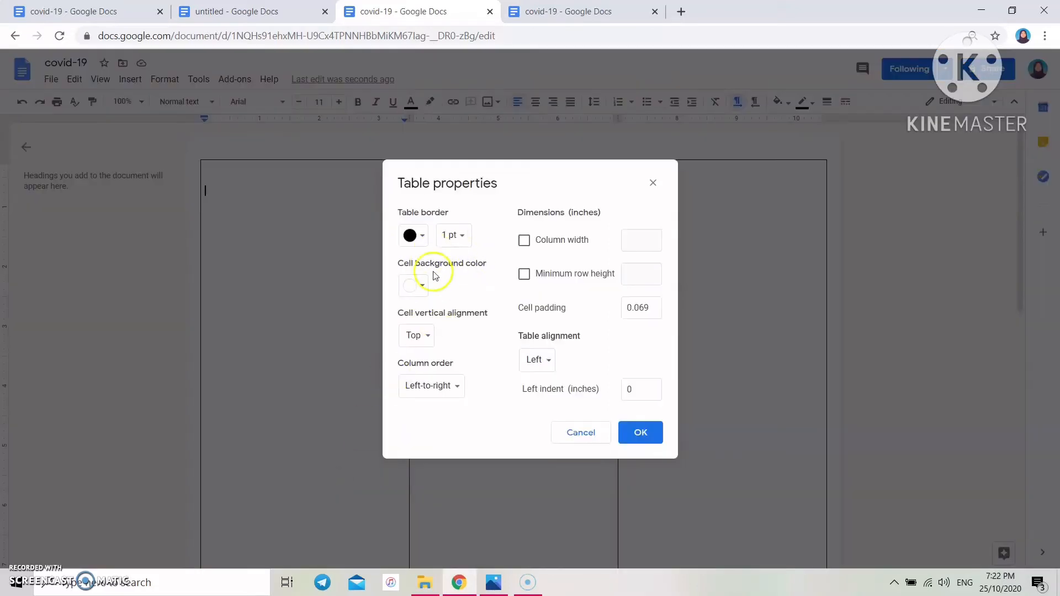
left_click(423, 286)
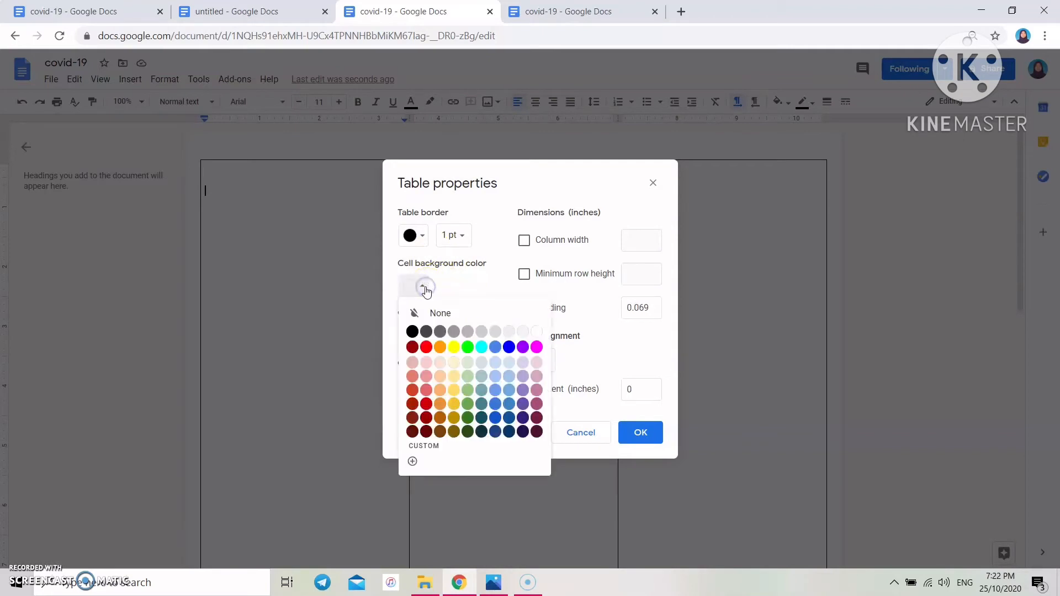
left_click(450, 347)
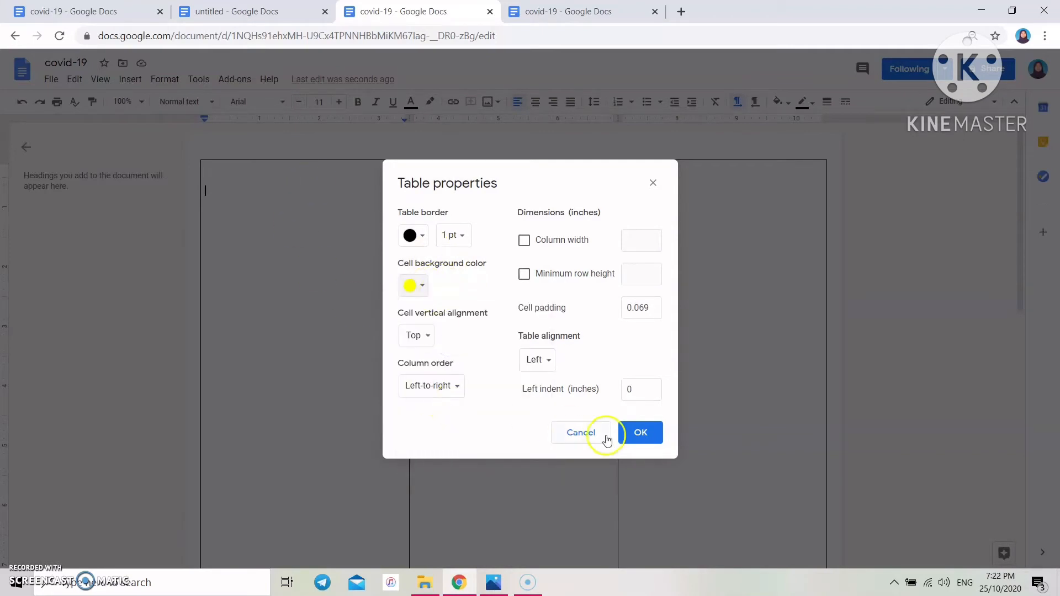
left_click(641, 433)
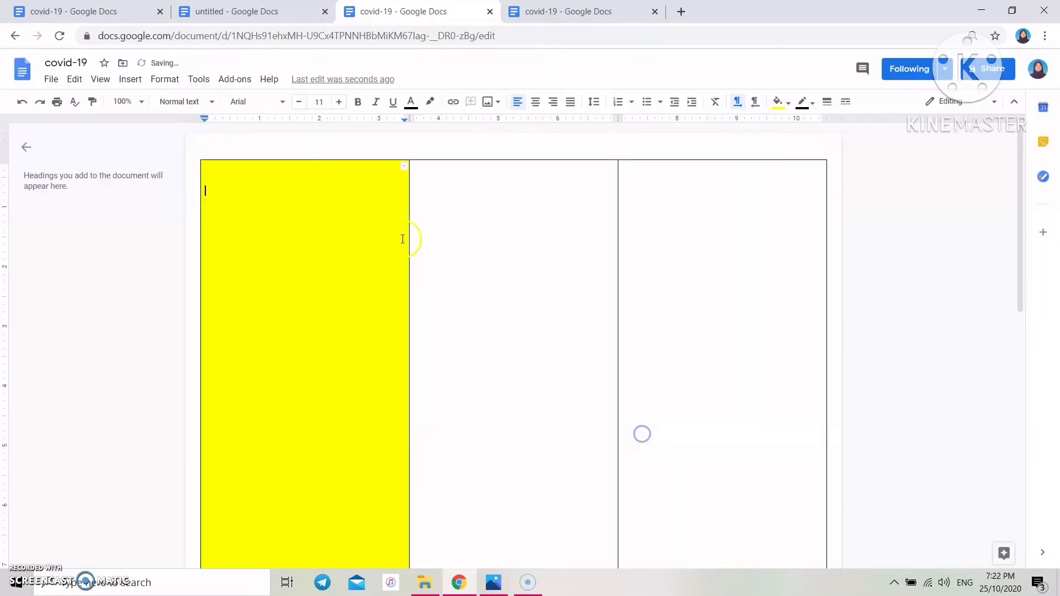
- Open custom cell background colour entry and check the yellow hex-code chart in Photos
right_click(240, 197)
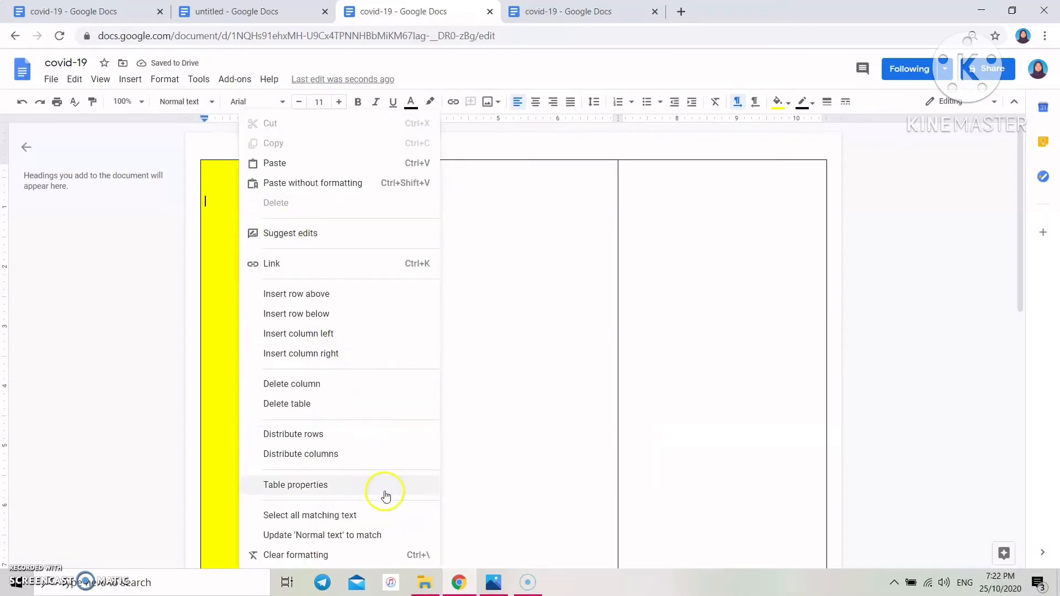
left_click(385, 486)
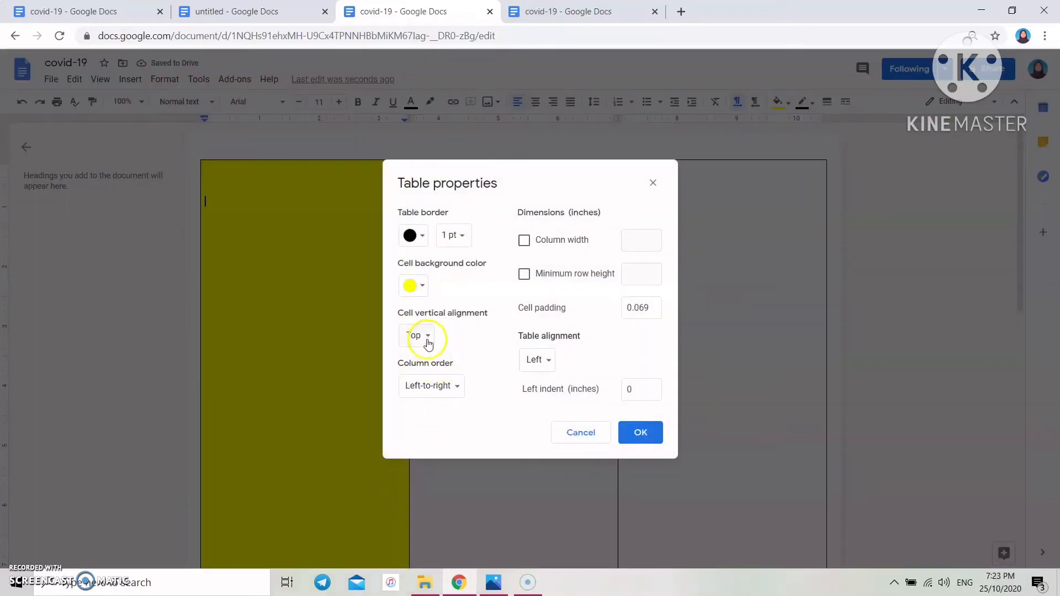
left_click(416, 286)
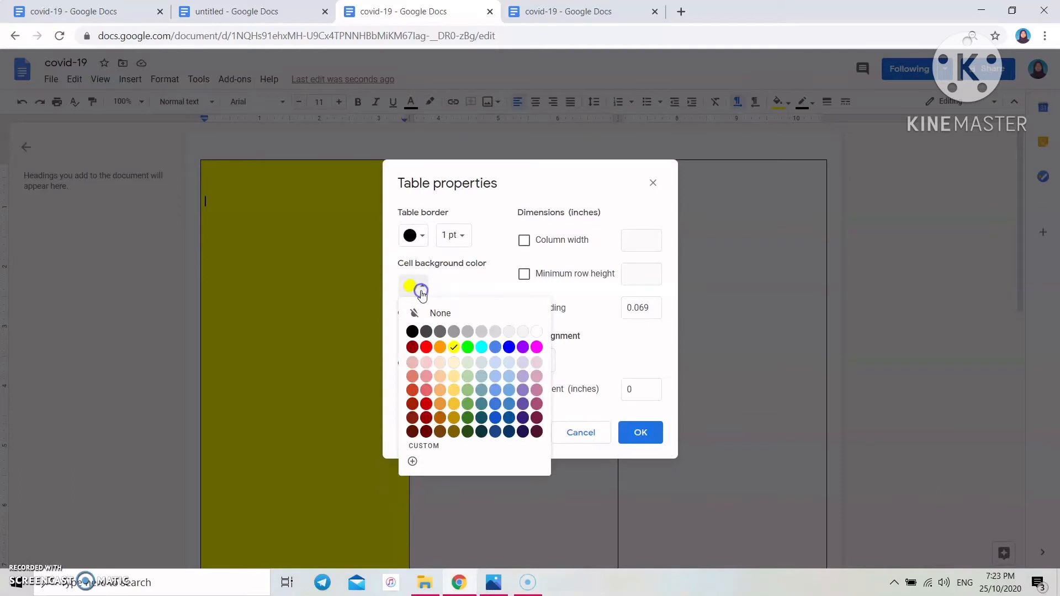
left_click(414, 463)
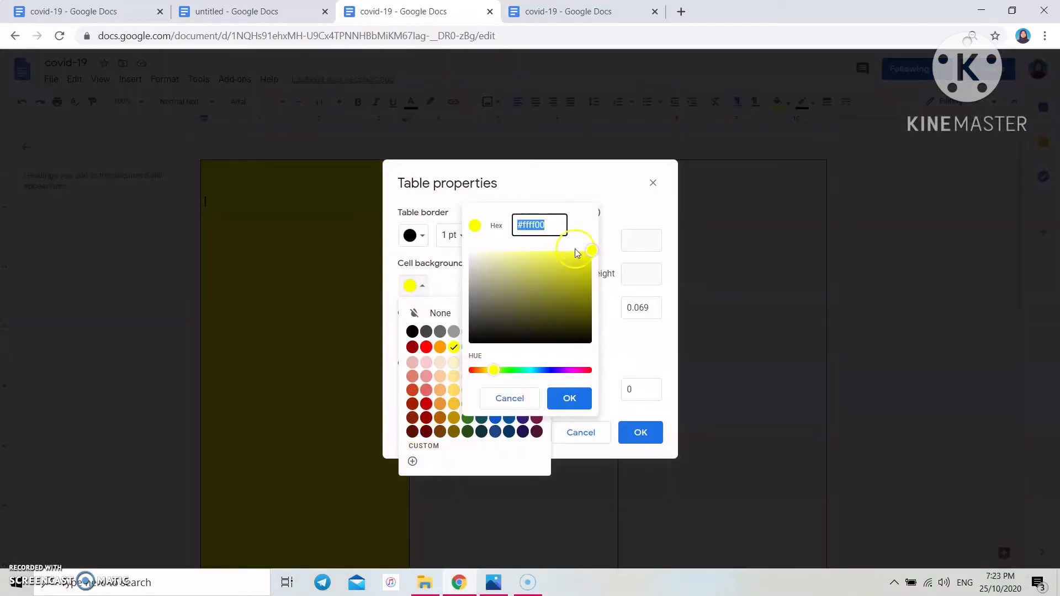
left_click(497, 584)
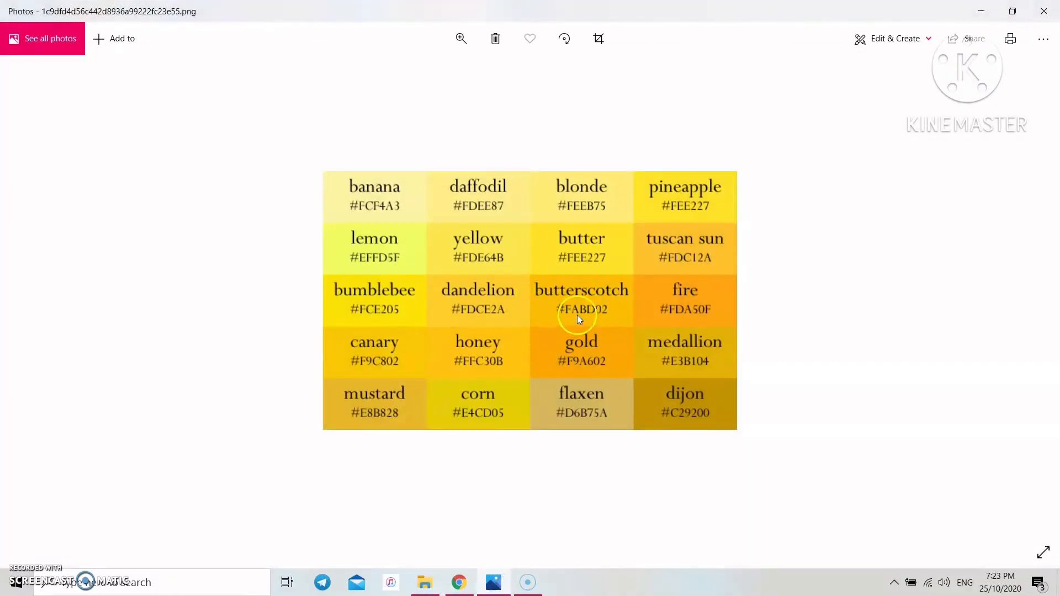
left_click(497, 584)
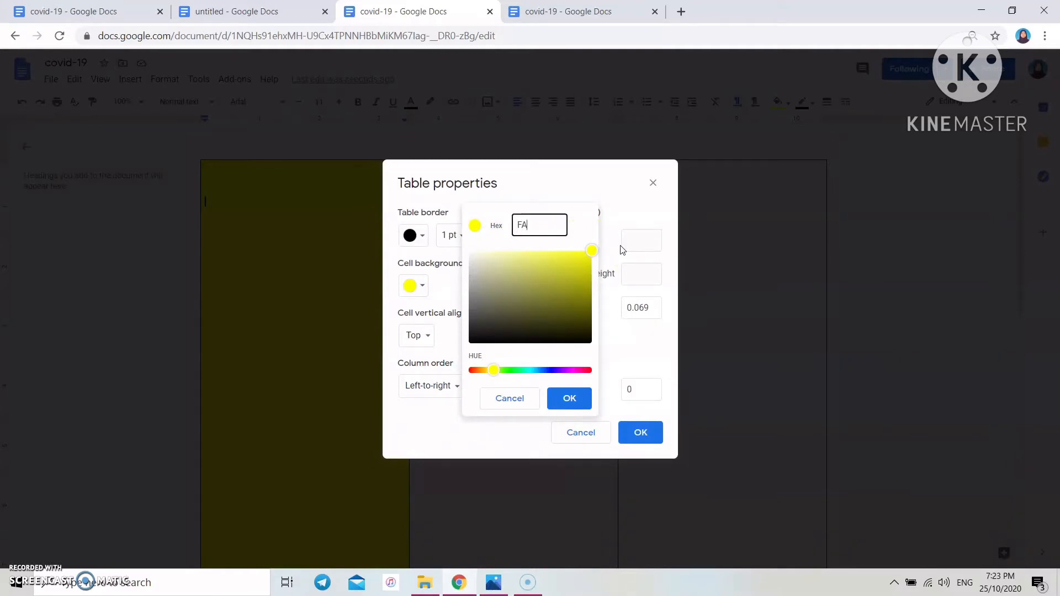
- Give the first column the custom gold yellow FABD02 and the second column a black background
type("BD02")
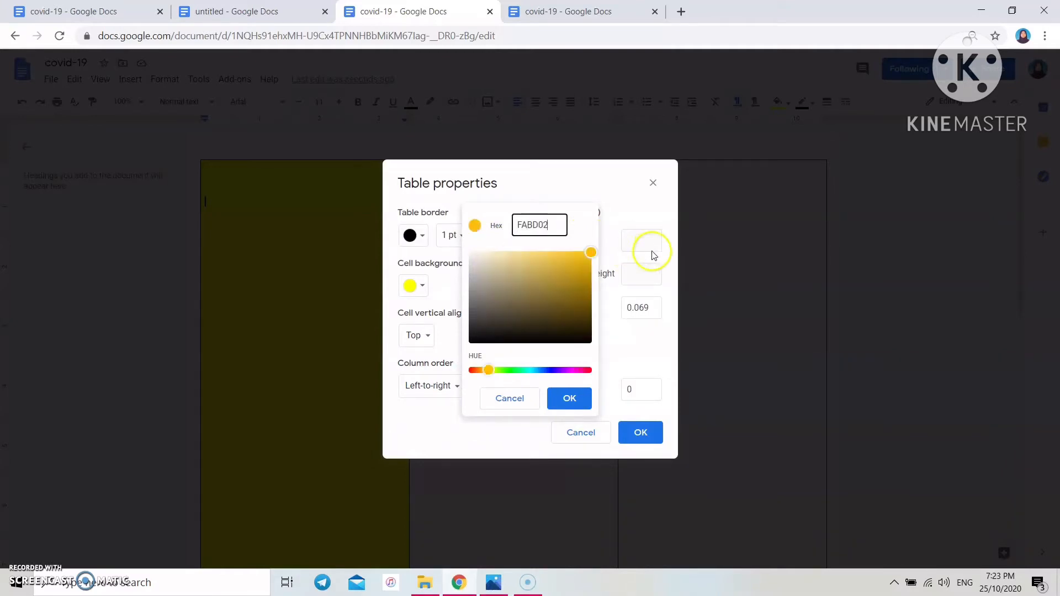
left_click(566, 400)
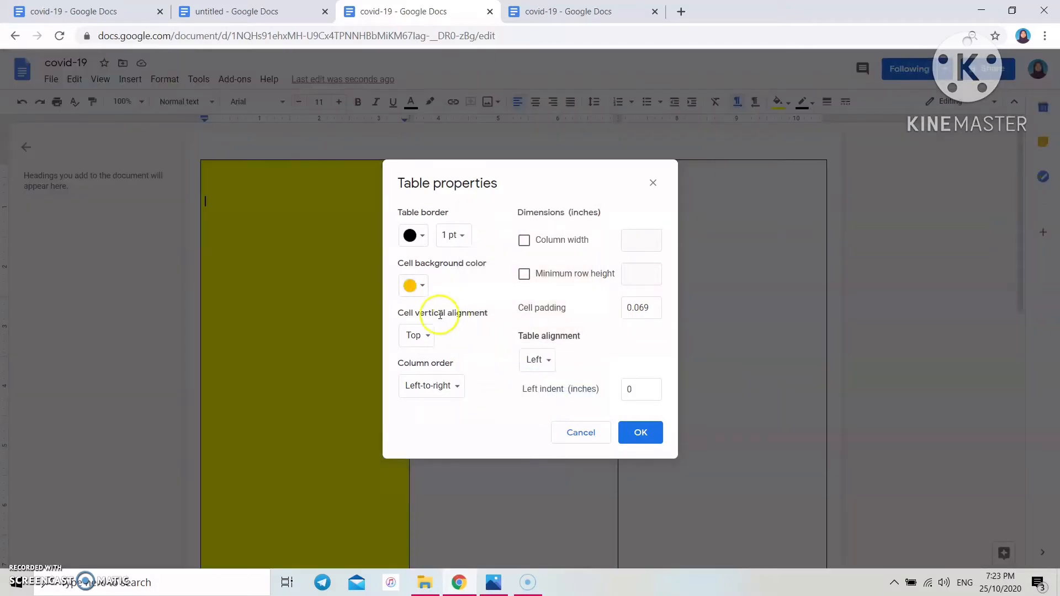
left_click(631, 437)
right_click(459, 227)
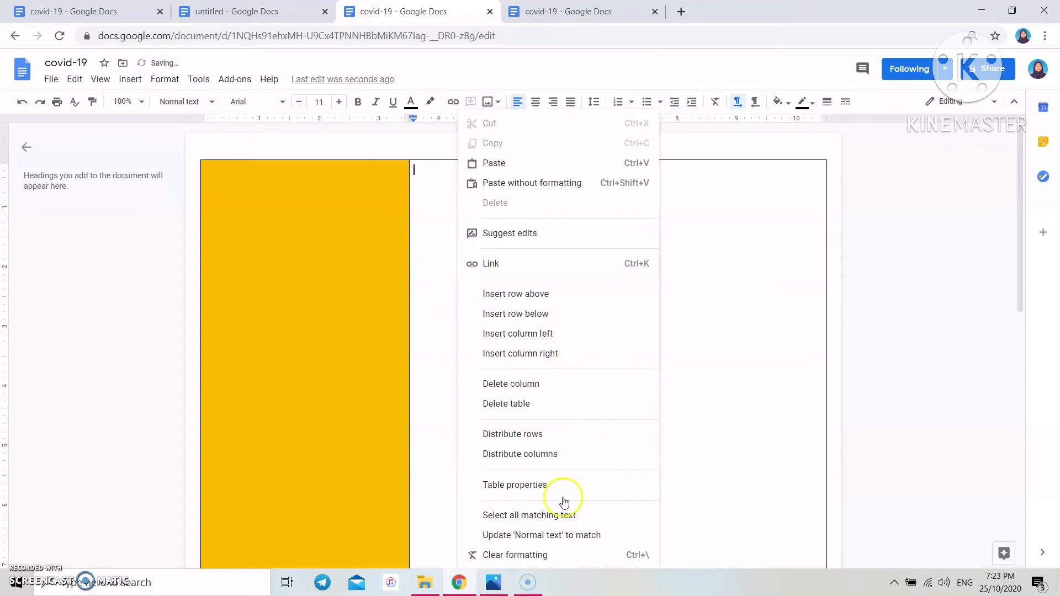
left_click(535, 485)
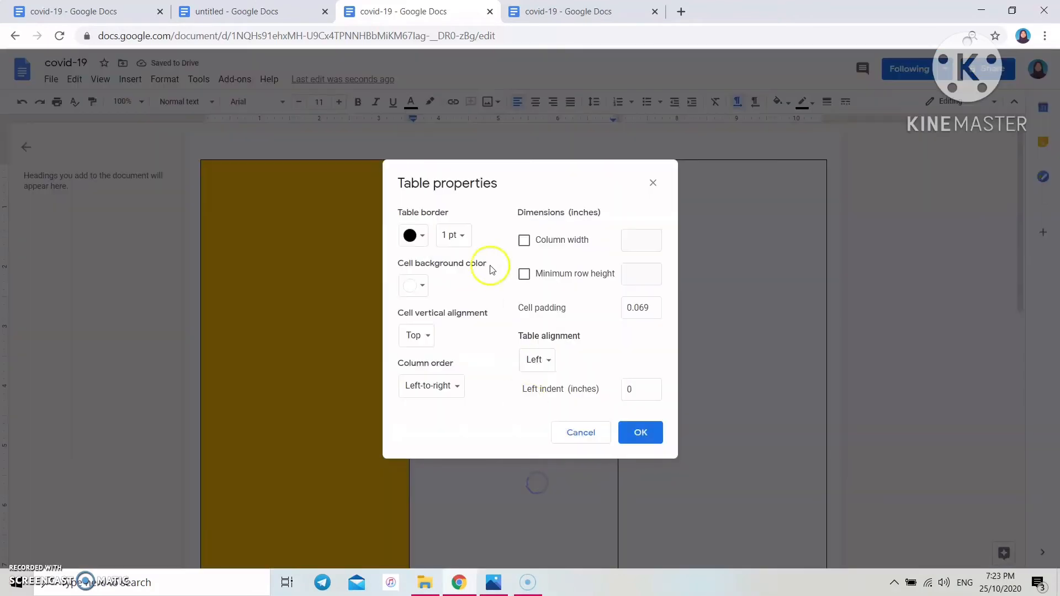
left_click(419, 284)
left_click(412, 329)
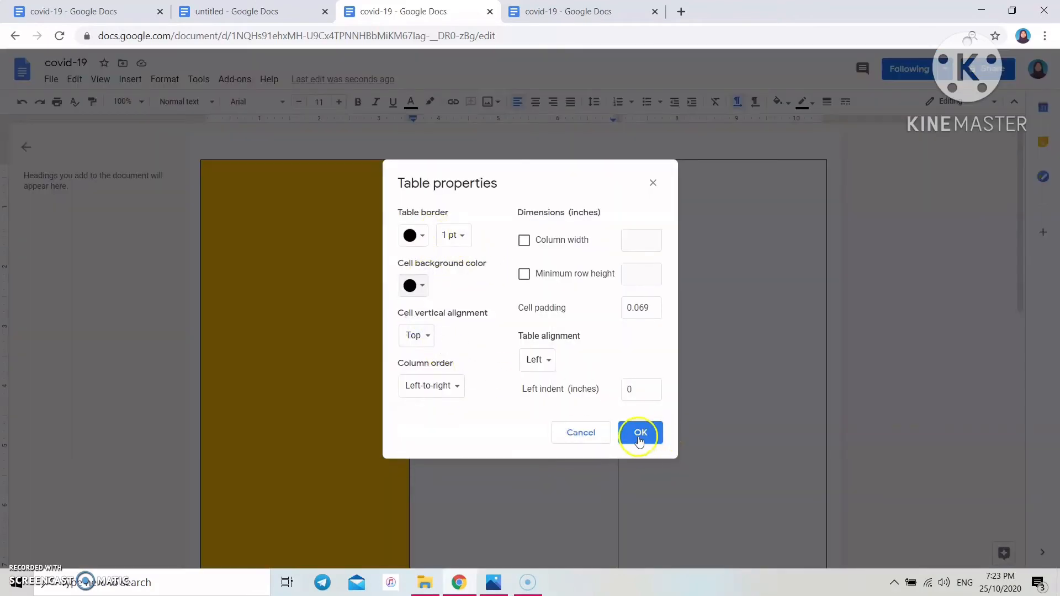
left_click(641, 432)
- Give the third column the saved gold yellow FABD02 background
right_click(672, 240)
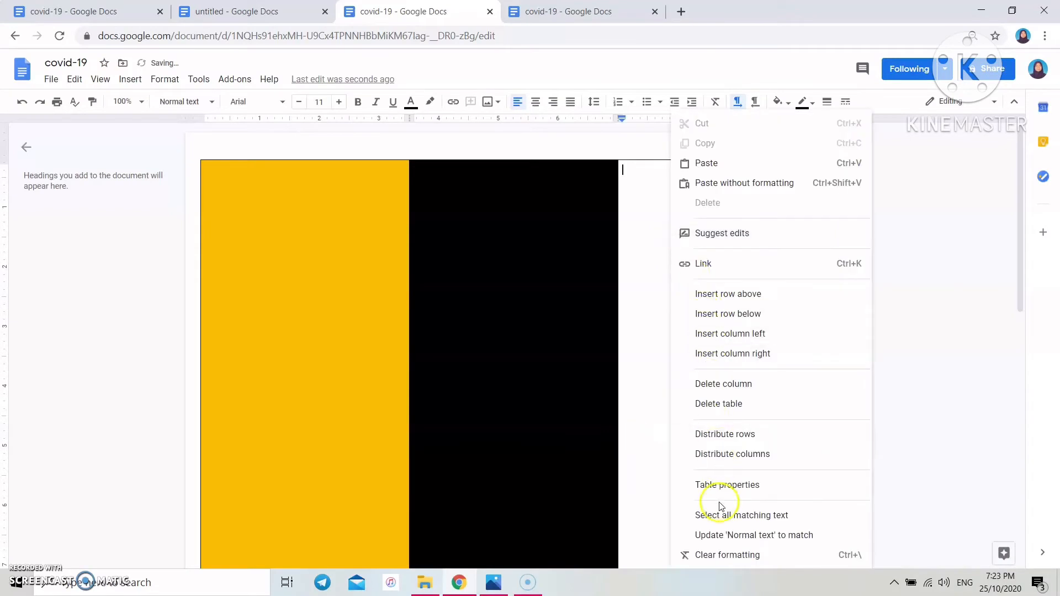
left_click(712, 485)
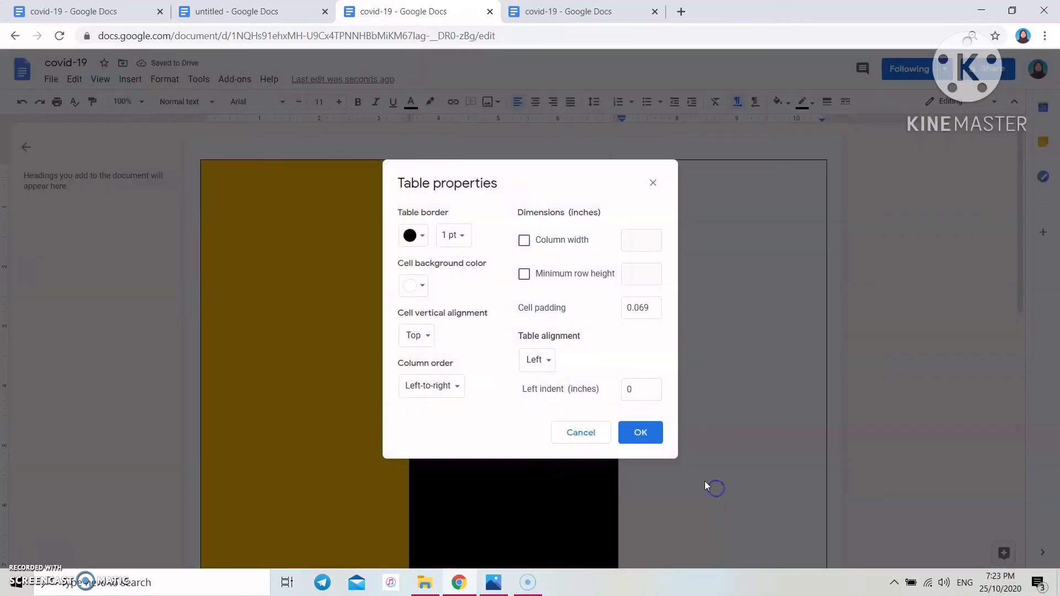
left_click(414, 285)
left_click(413, 462)
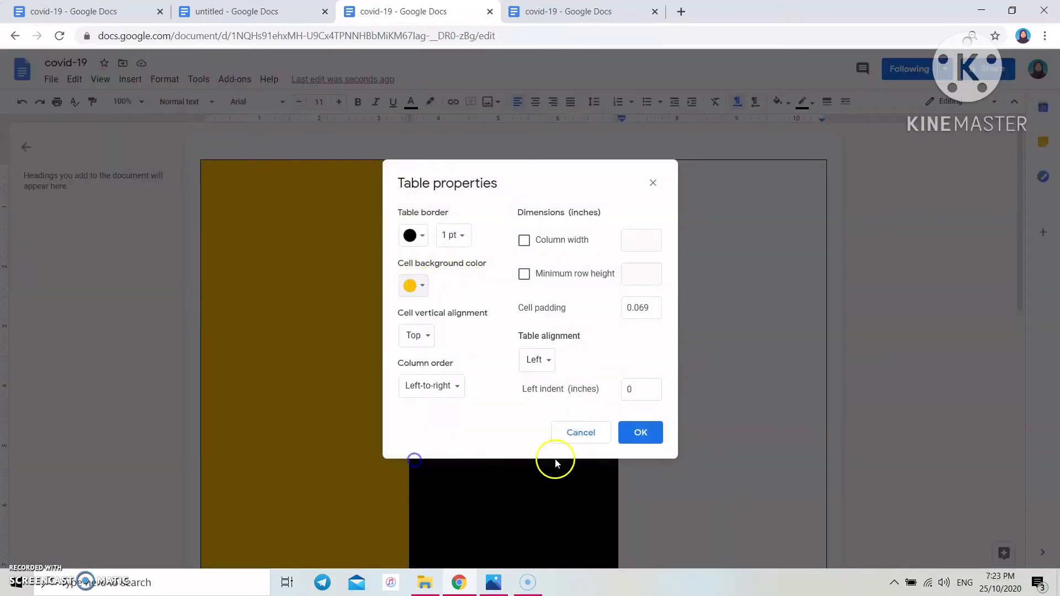
left_click(638, 433)
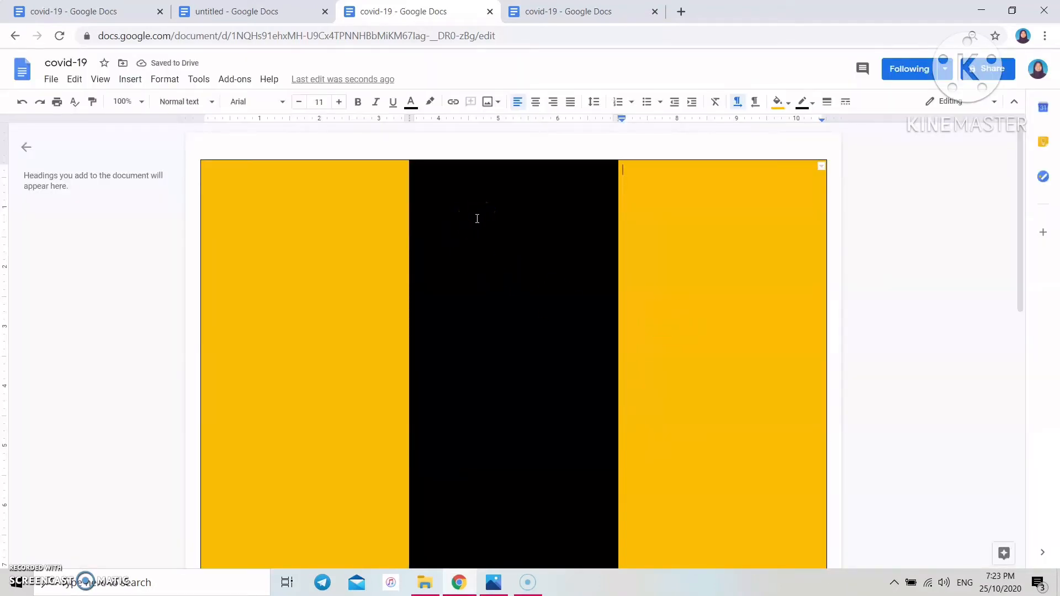
left_click(173, 81)
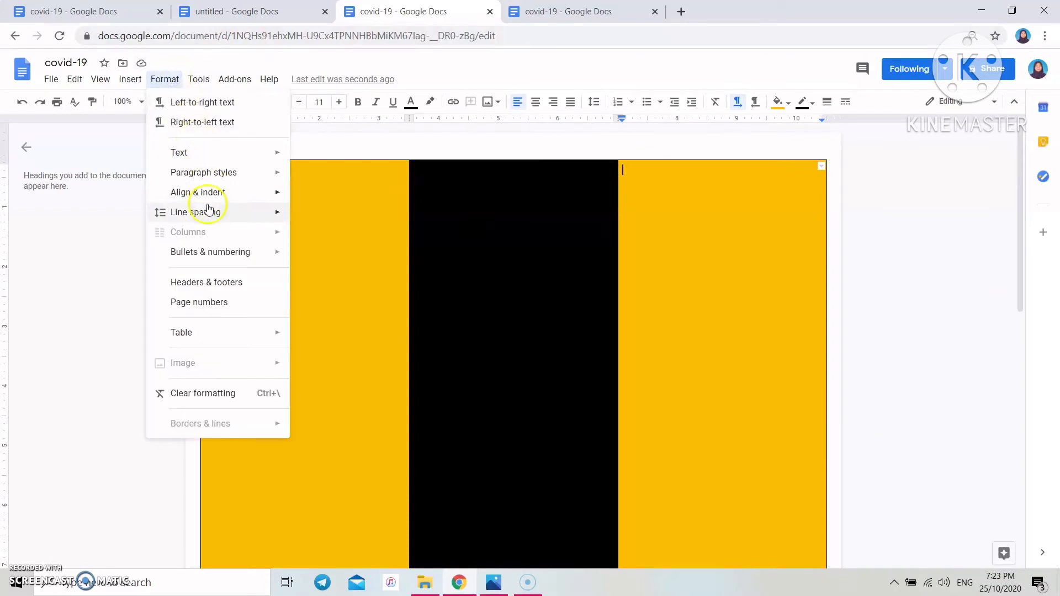
- Set the table border colour to white and border width to 6 pt in Table properties
left_click(323, 228)
right_click(278, 206)
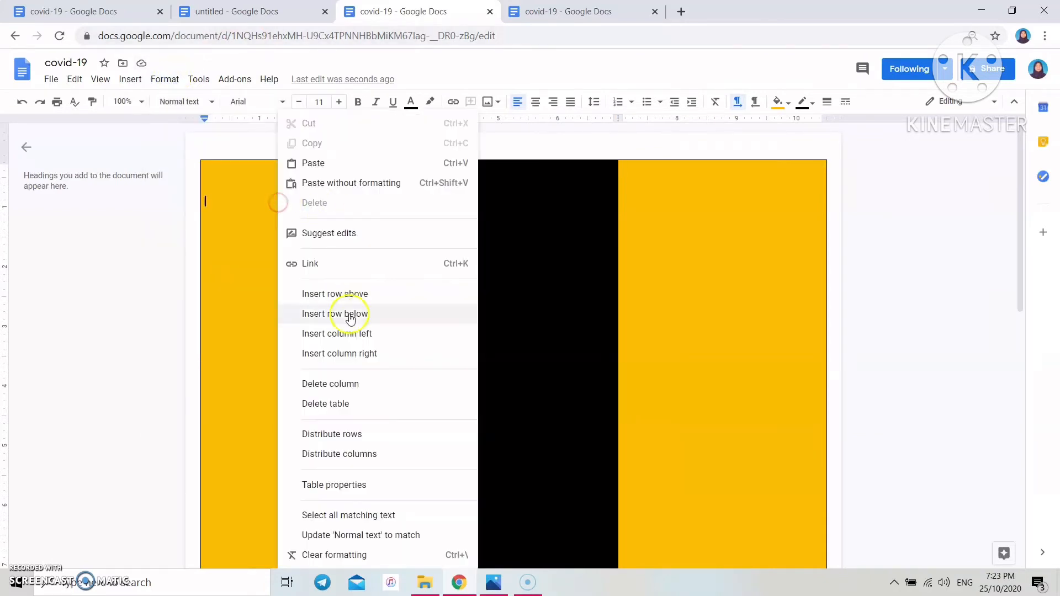
left_click(427, 485)
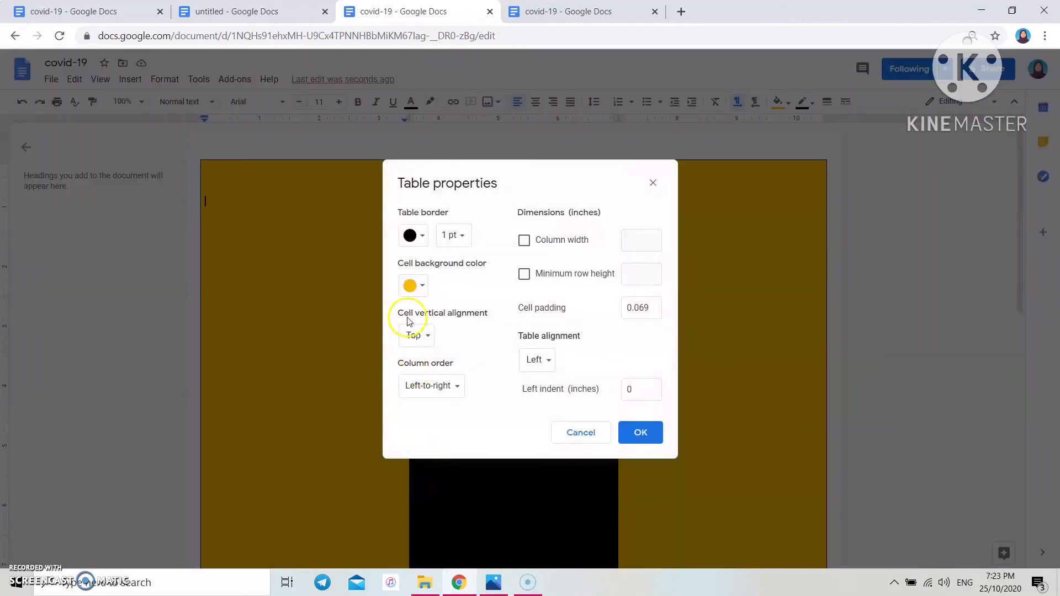
left_click(425, 240)
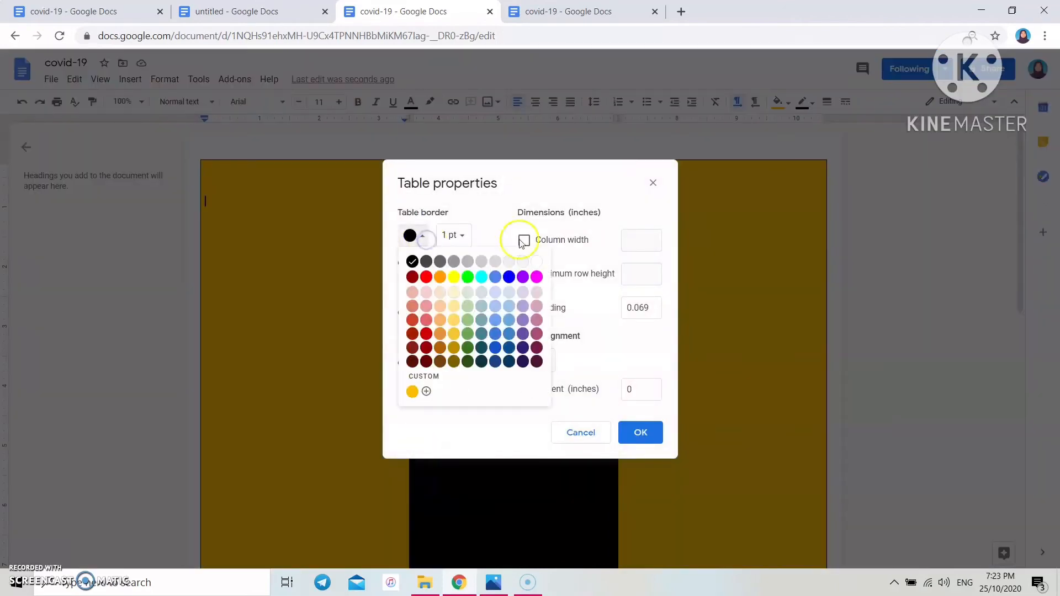
left_click(537, 262)
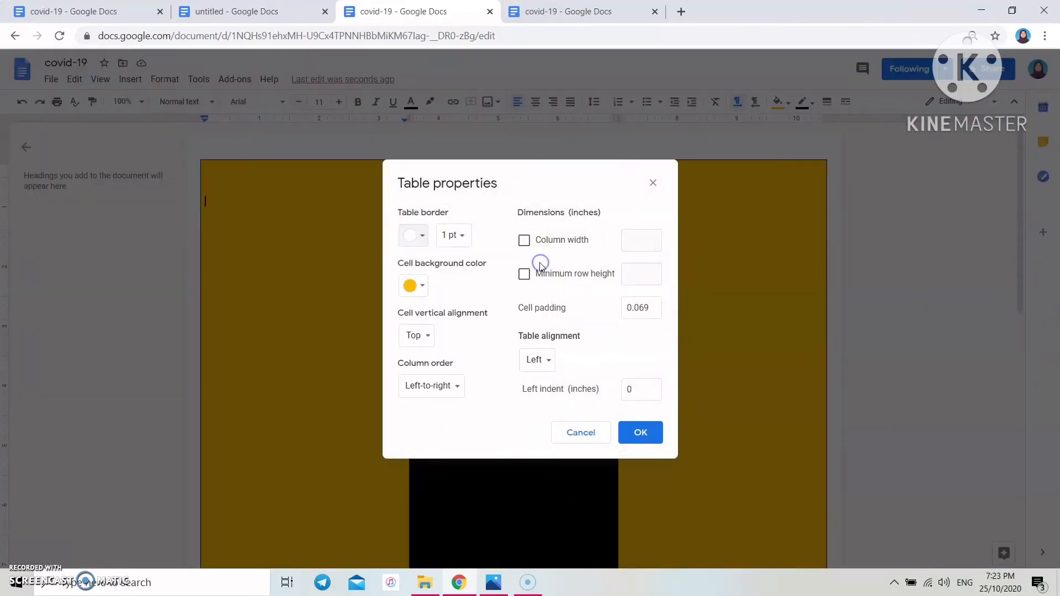
left_click(461, 235)
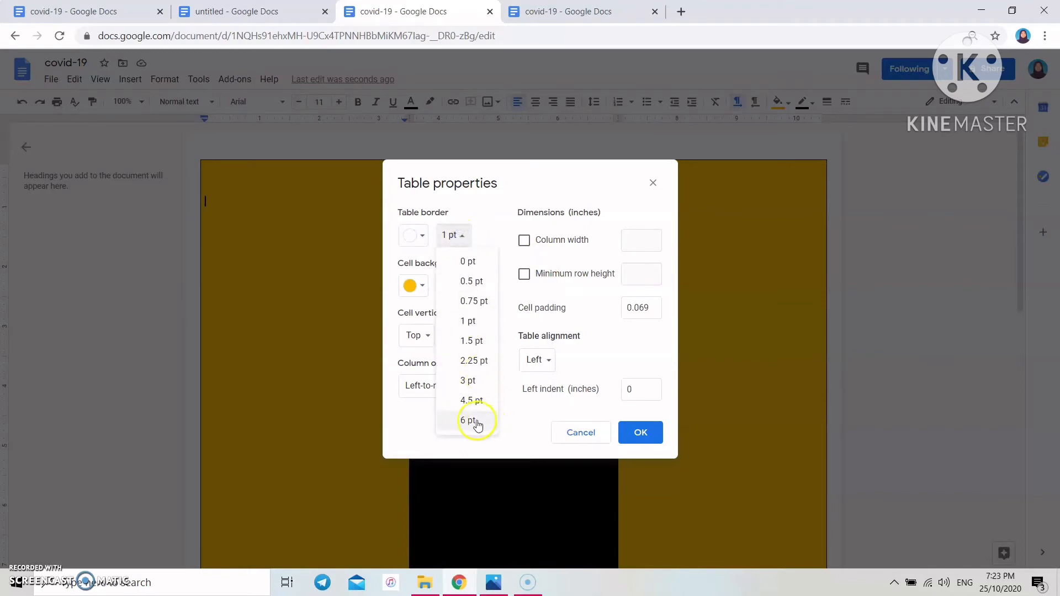
left_click(469, 421)
left_click(641, 433)
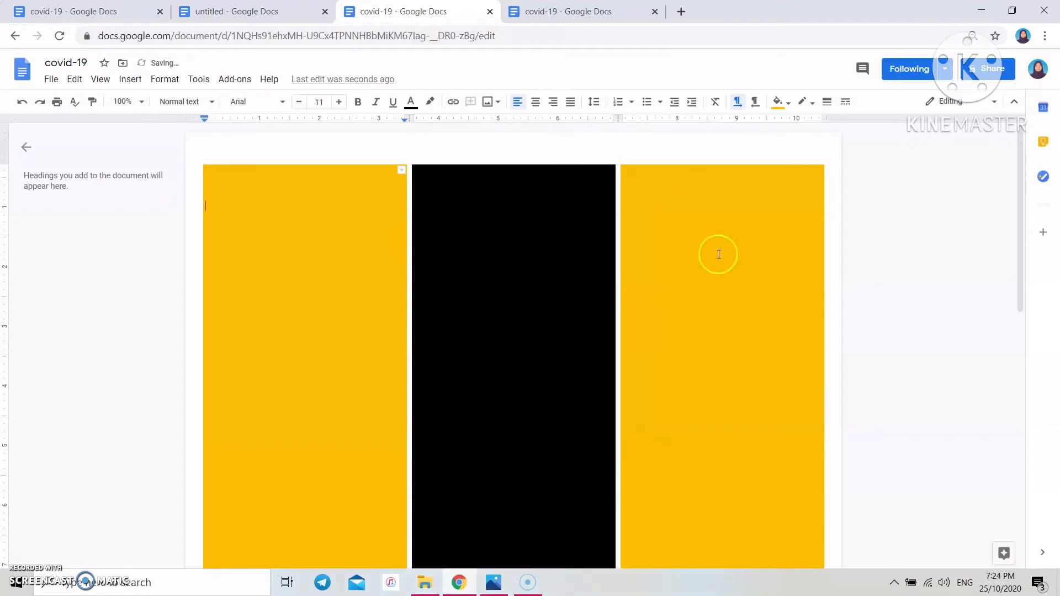
scroll(557, 288, "down", 3)
- Remove the empty line at the top of the first yellow cell
scroll(558, 288, "up", 3)
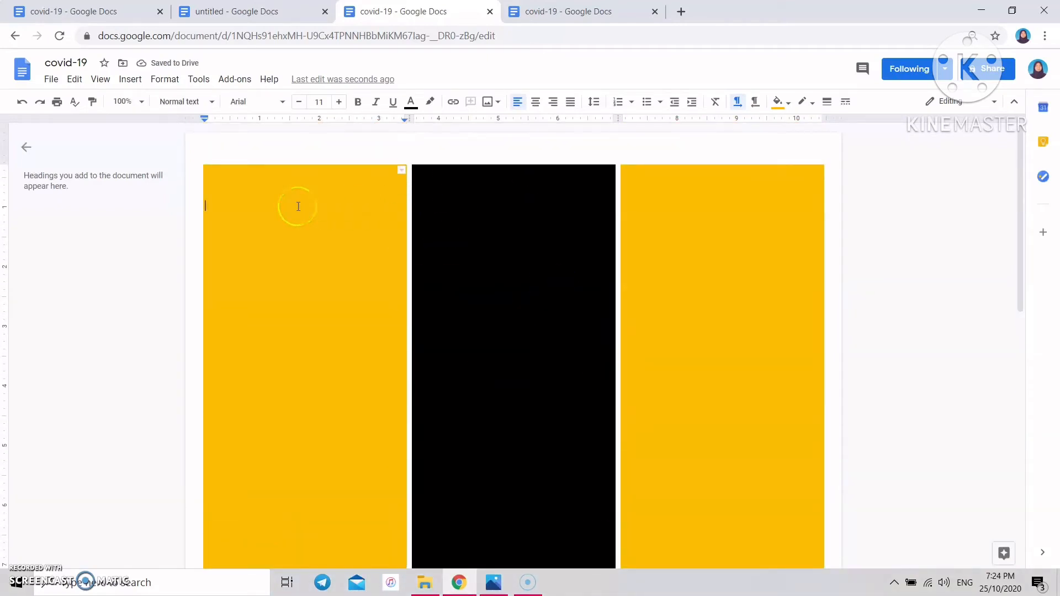
key("BackSpace")
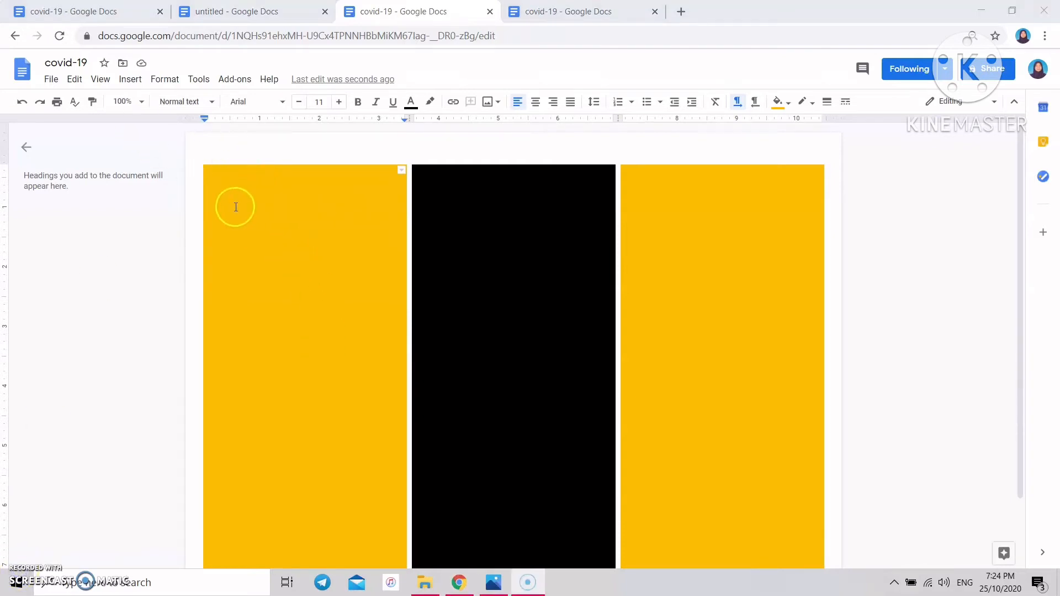
left_click(217, 187)
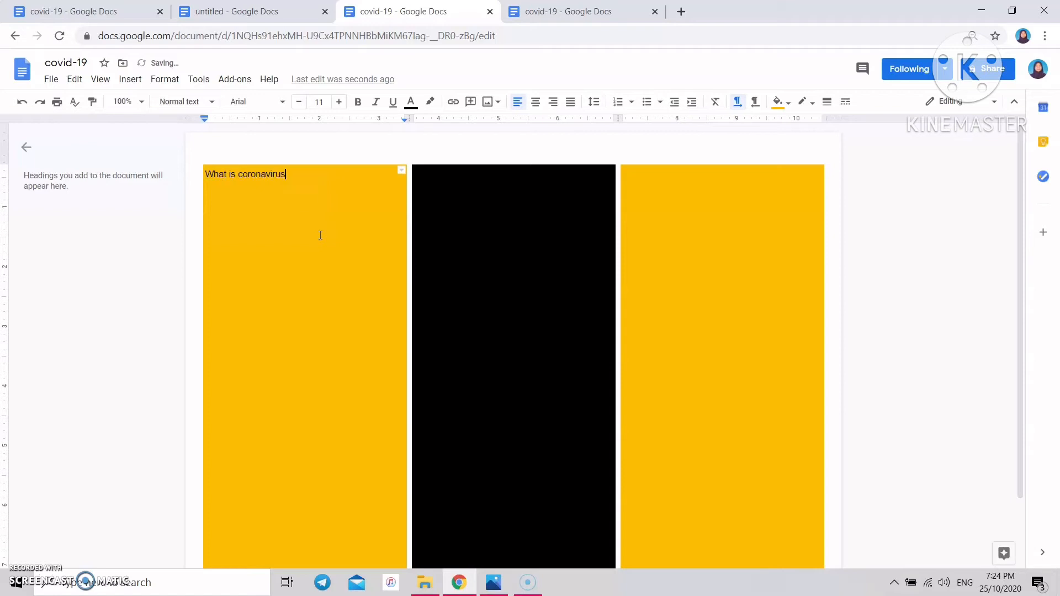
key("ctrl+slash")
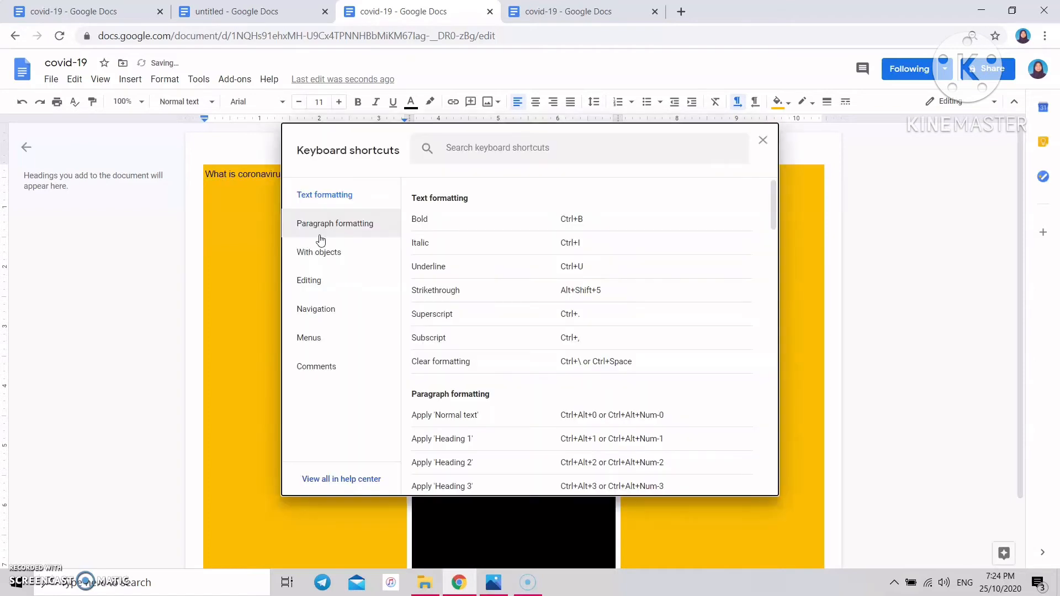
left_click(764, 141)
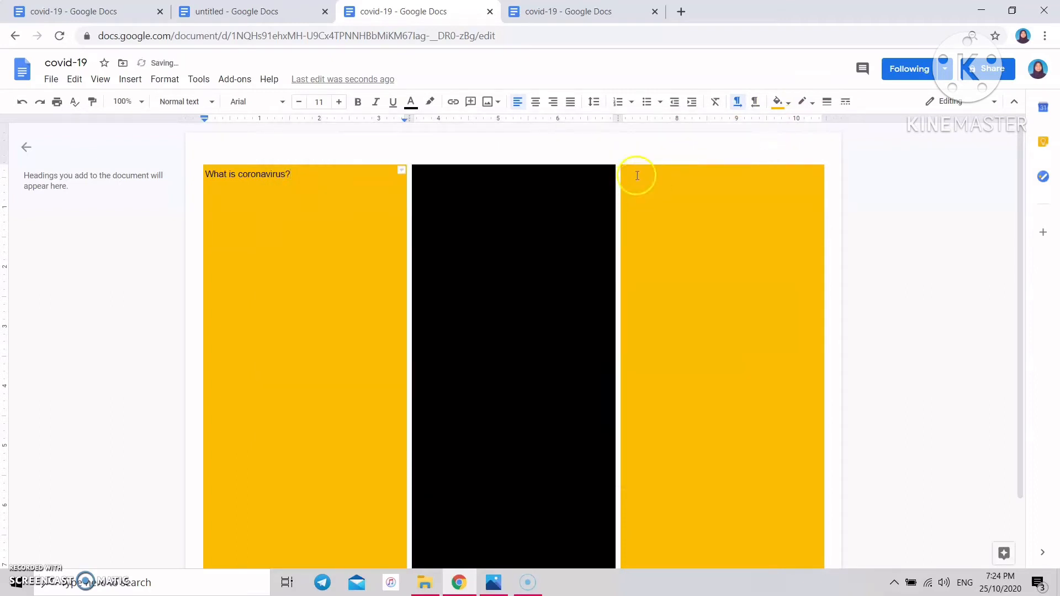
- Make the 'What is coronavirus?' heading bold, italic, 16 pt and red
left_click_drag(310, 173, 188, 174)
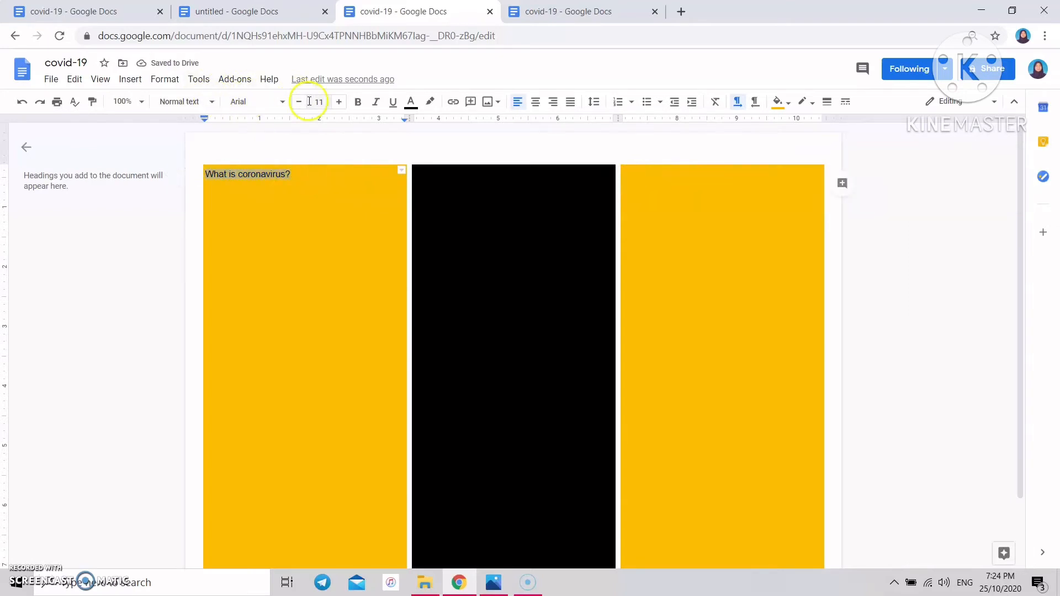
left_click(361, 105)
left_click(376, 103)
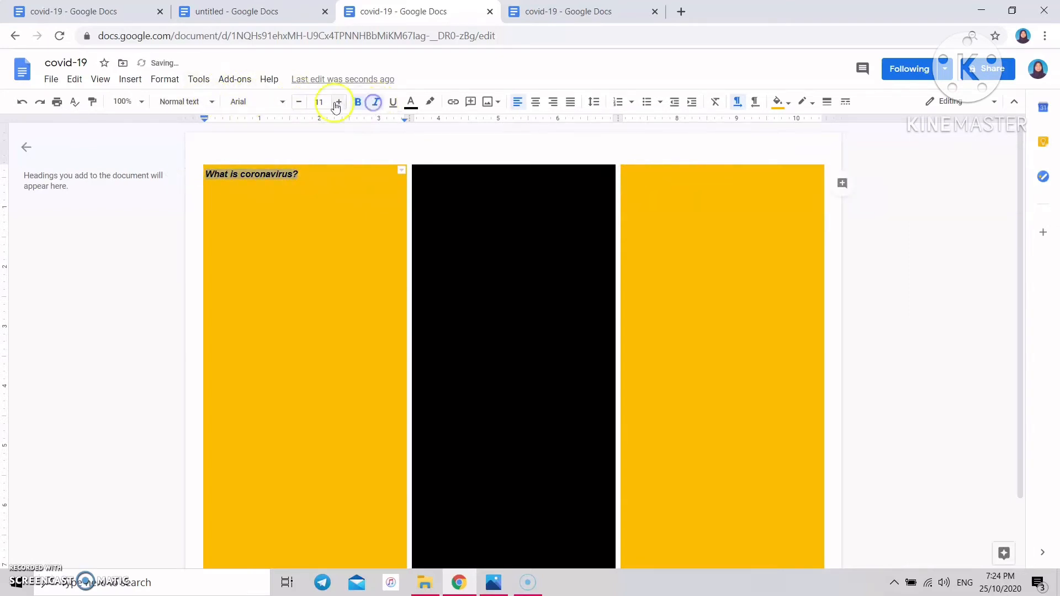
left_click(338, 102)
left_click(339, 102)
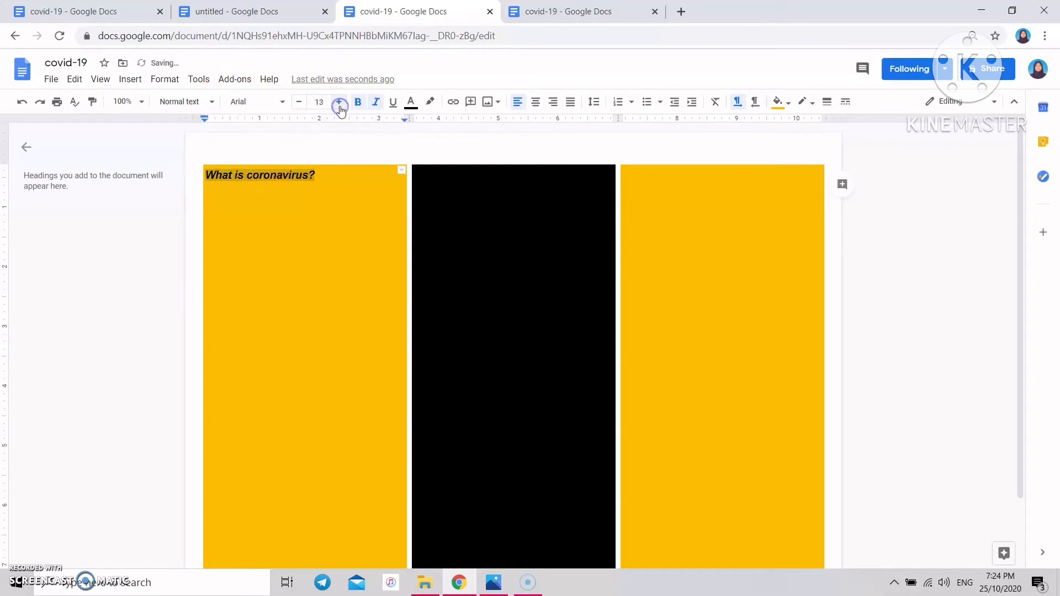
left_click(338, 103)
left_click(339, 103)
left_click(339, 102)
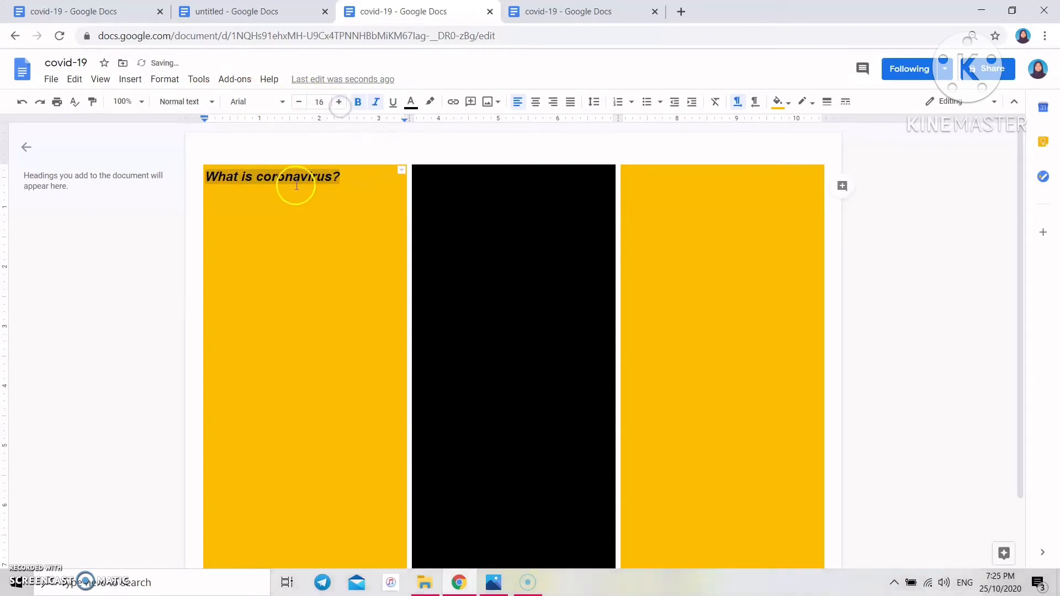
left_click(431, 102)
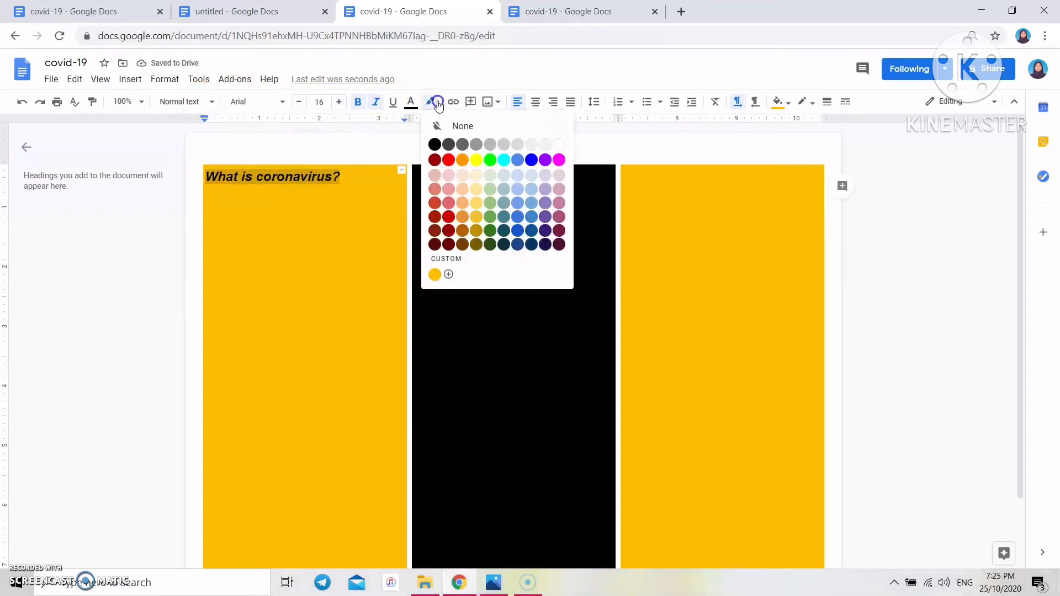
left_click(411, 102)
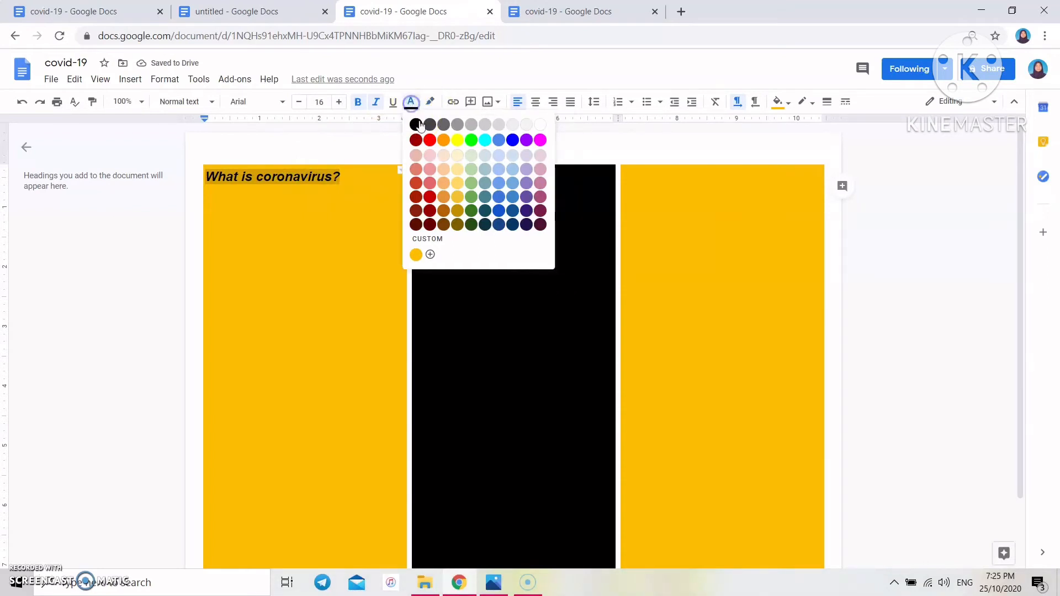
left_click(429, 139)
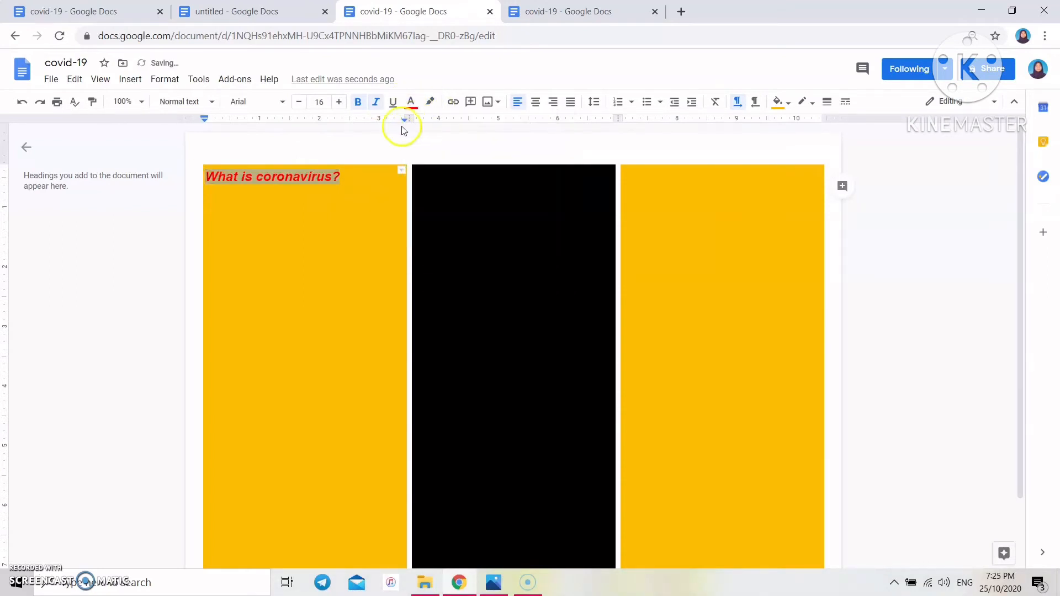
- Paste the heading and explanatory paragraph, then add two blank lines below
type("WHAT IS CORONAVIRUS? Coronavirus is a type of virus belonging to a large family of respiratory viruses that can cause disease ranging from mild to severe respiratory infections. This includes among others Severe Acute Respiratory Syndrome (SARS) and Novel Coronavirus (2019-nCoV) reported in December 2019 in Wuhan City- Hubei Province, China and is spreading to other countries.")
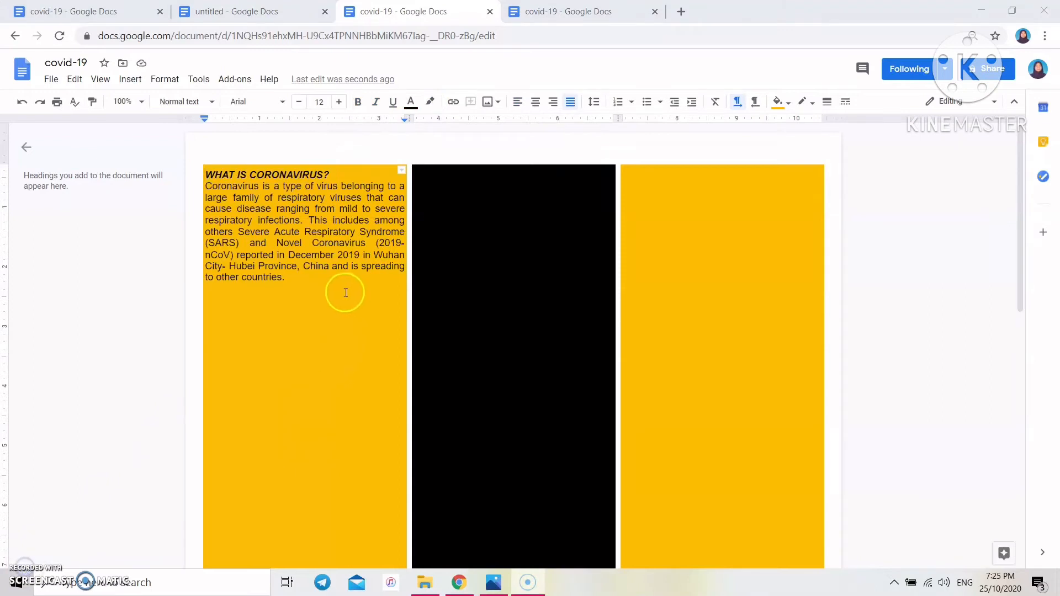
key("Return")
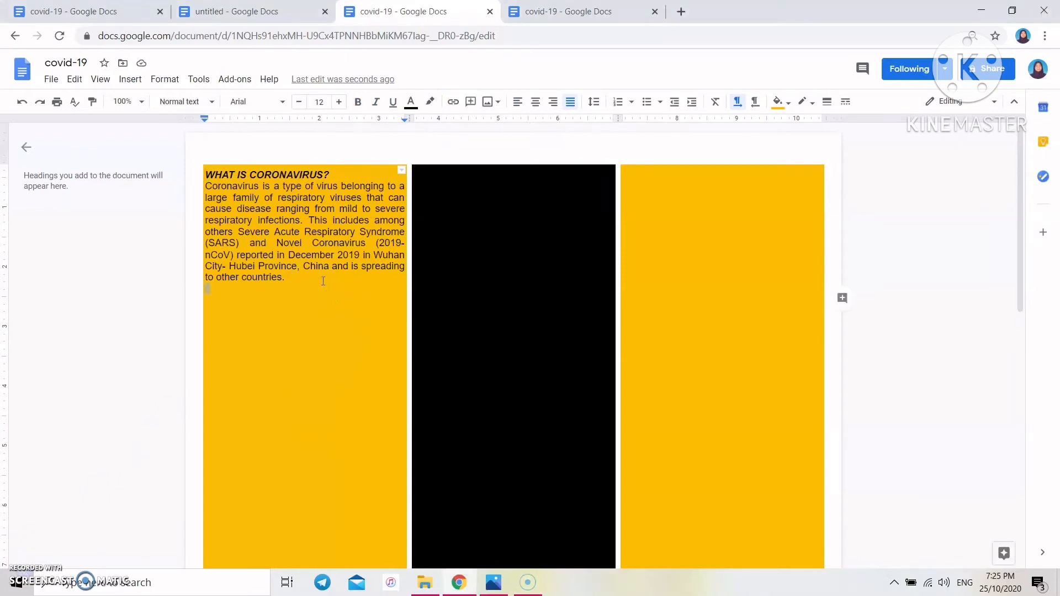
key("Return")
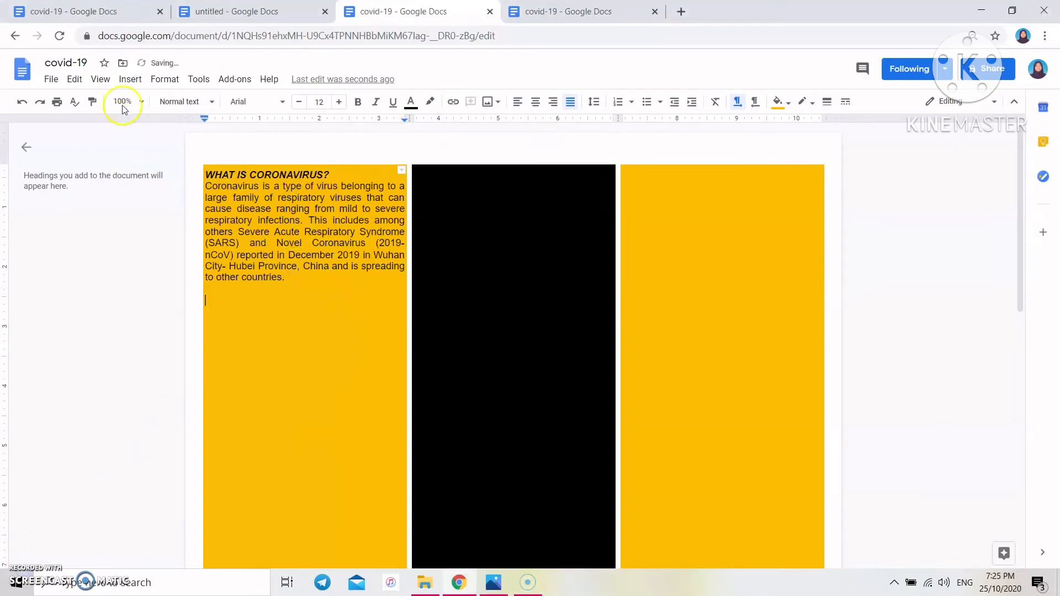
- Search the web for 'covid-19' images and scroll through the results
left_click(133, 79)
left_click(164, 79)
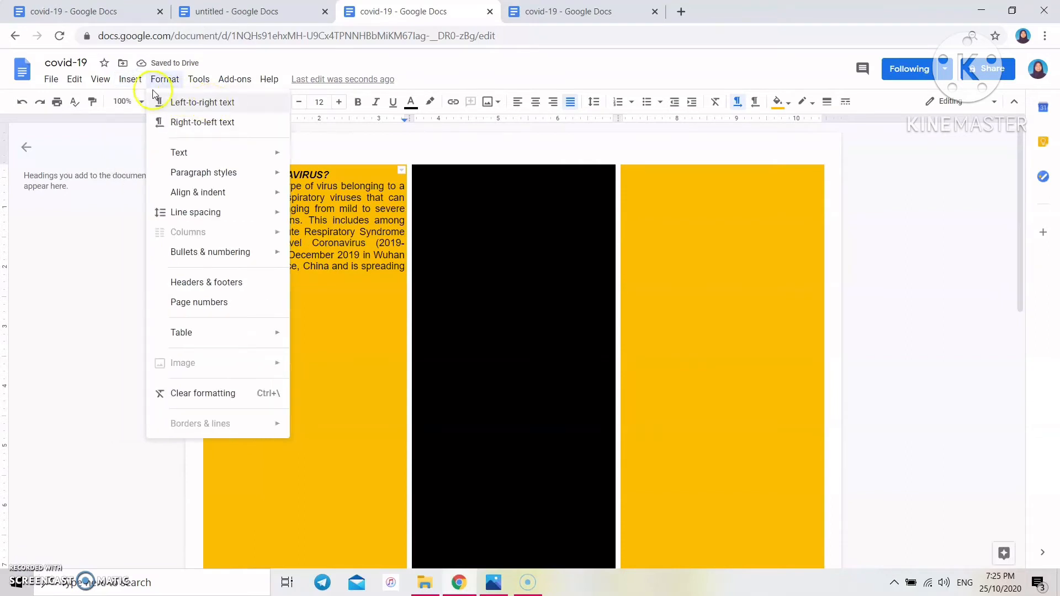
mouse_move(133, 82)
mouse_move(224, 104)
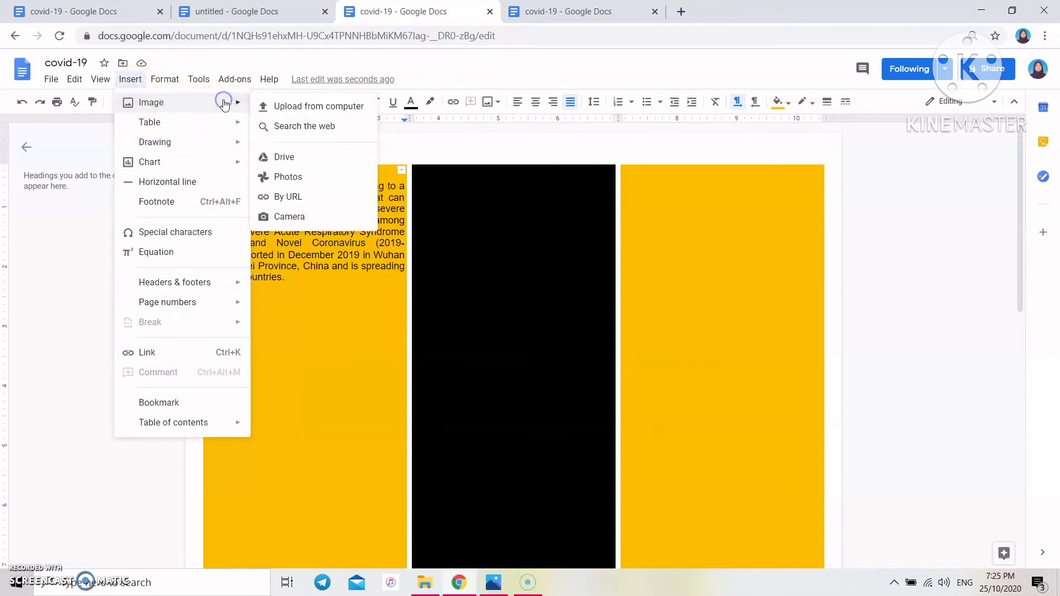
left_click(308, 126)
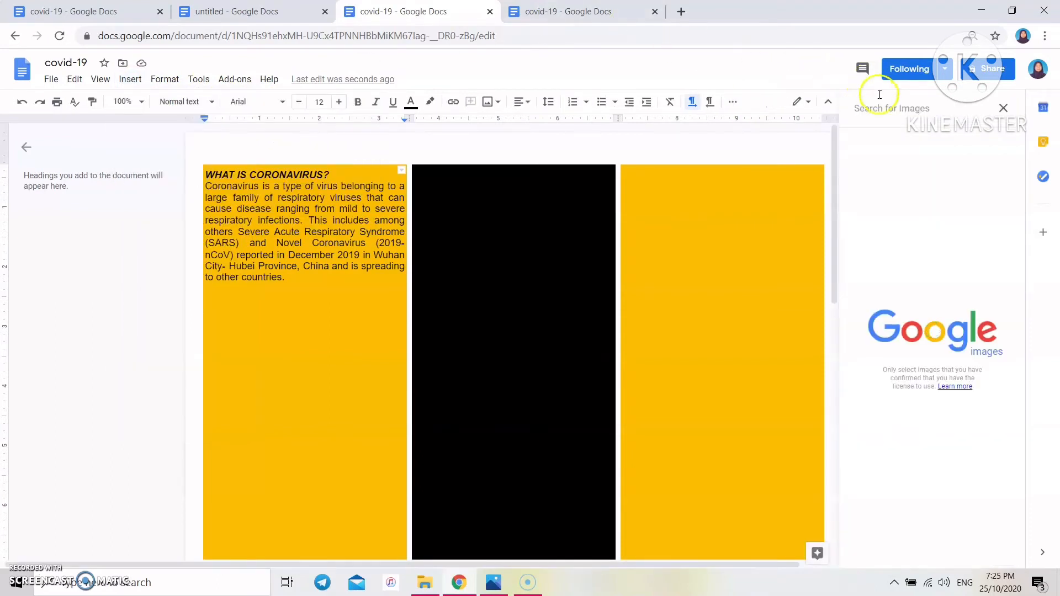
type("covi")
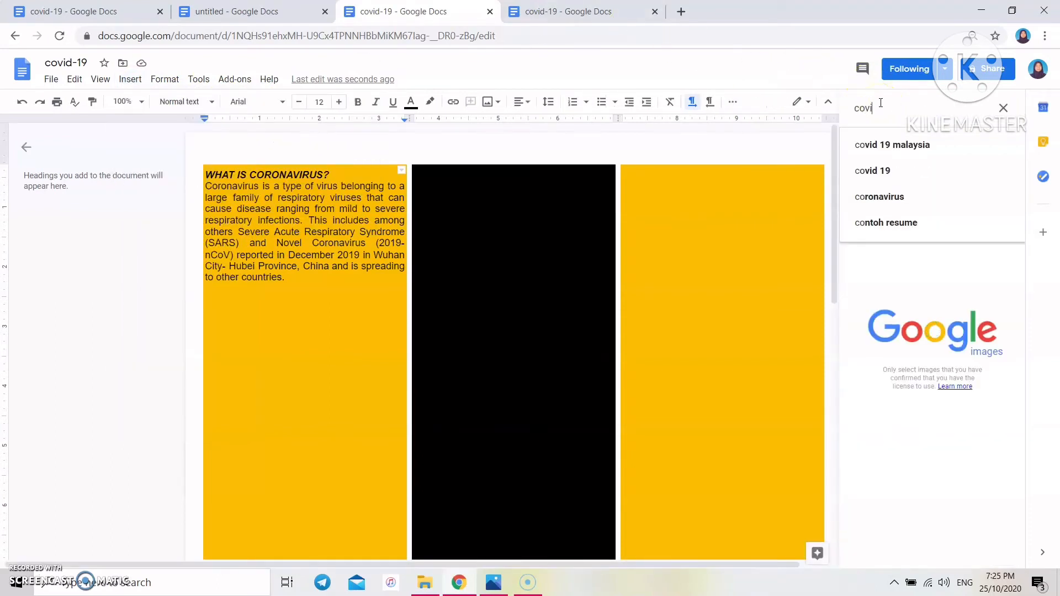
type("d-19")
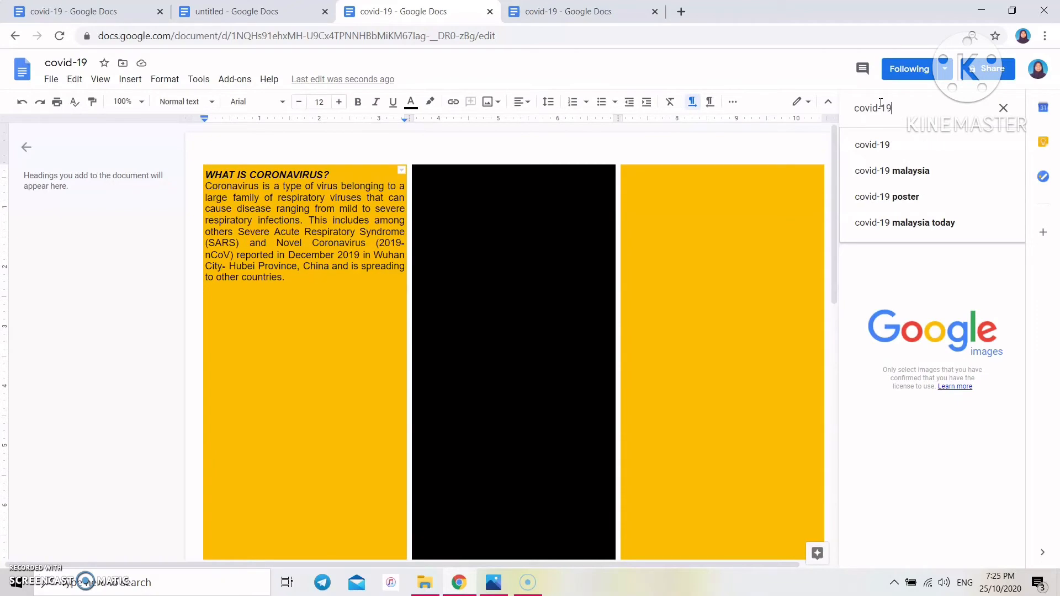
key("Return")
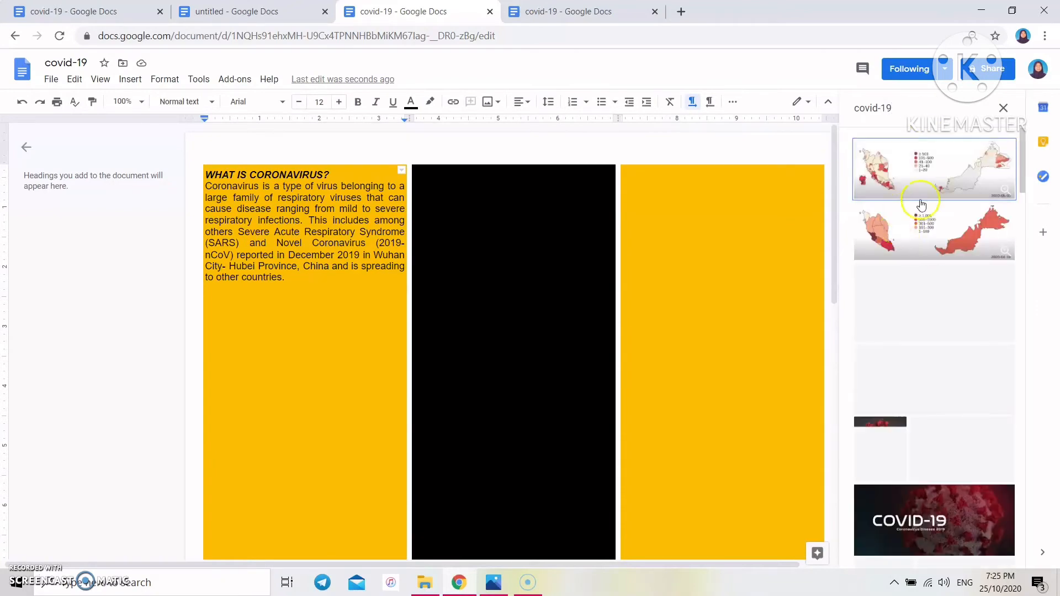
scroll(990, 302, "down", 12)
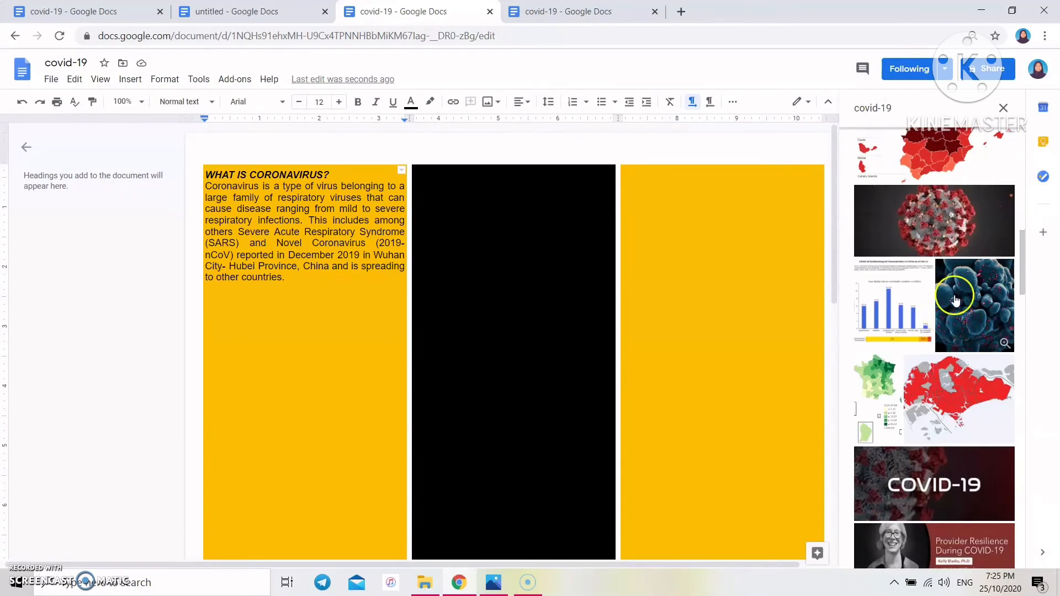
scroll(960, 362, "down", 4)
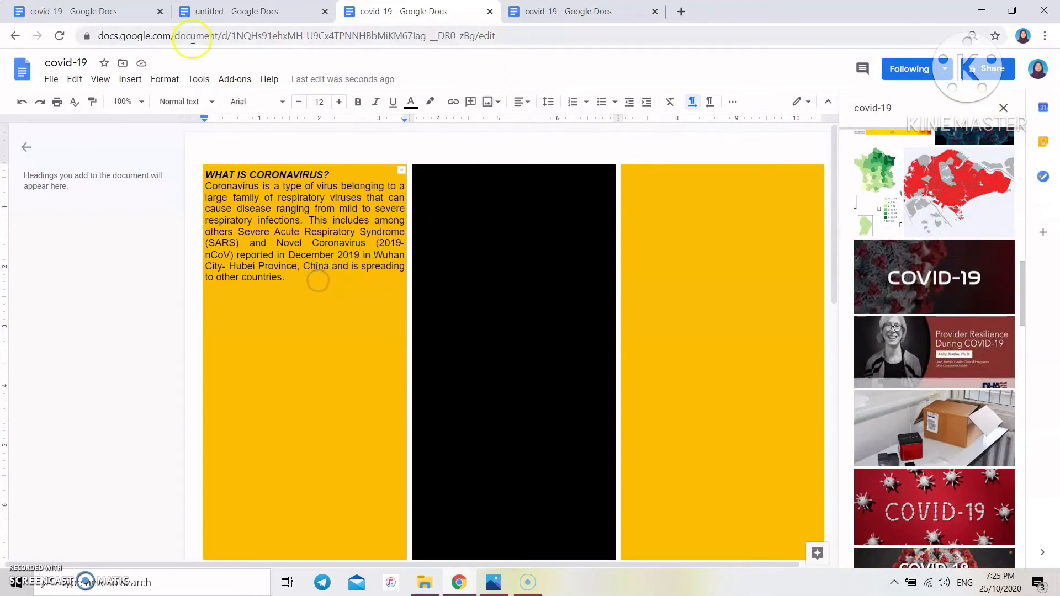
left_click(129, 80)
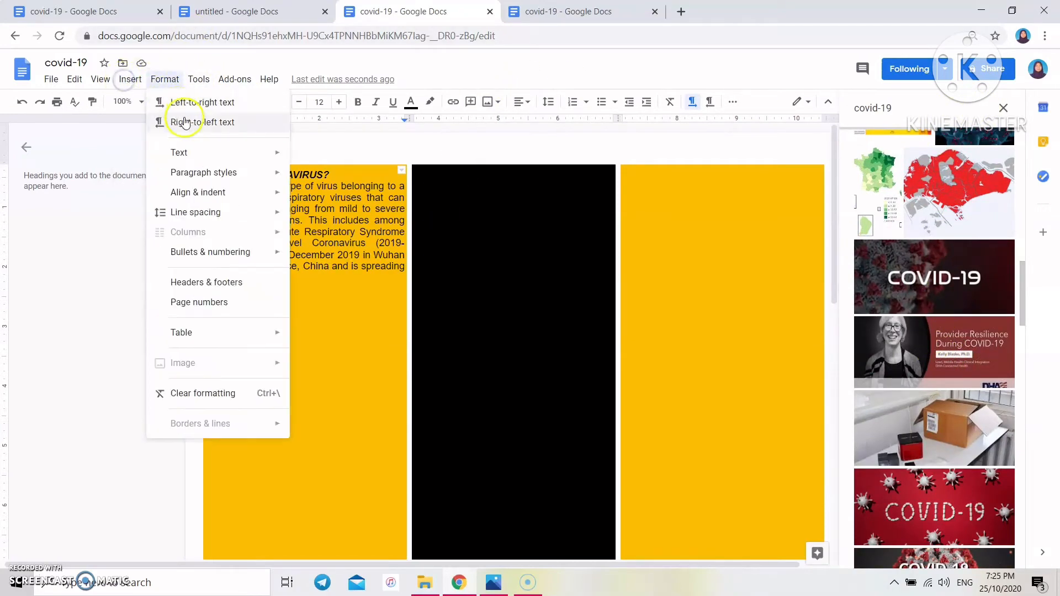
- Upload Screenshot (299), set it to wrap text, and shrink it
mouse_move(197, 103)
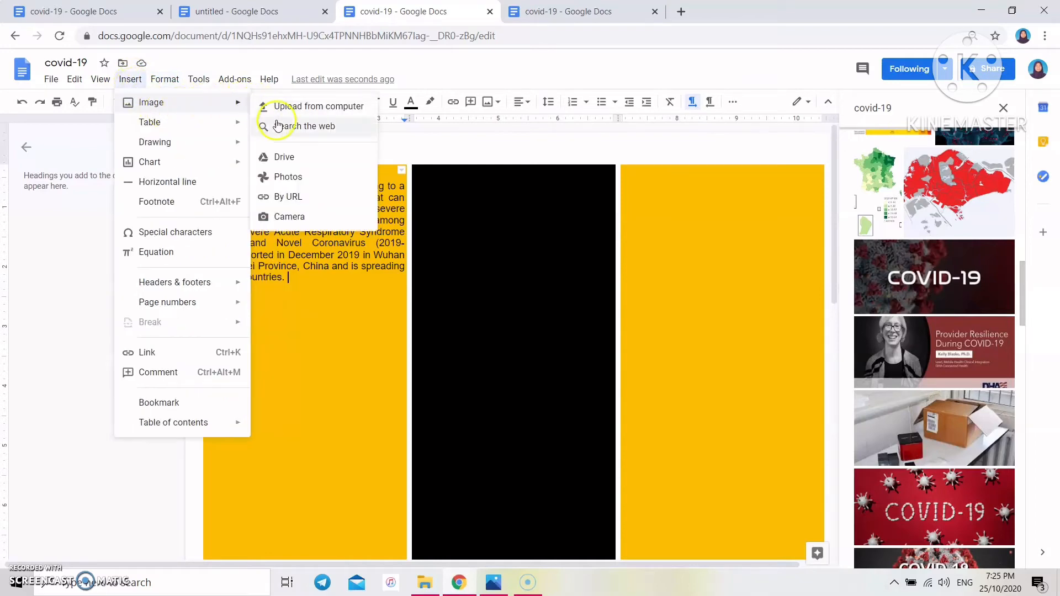
left_click(268, 106)
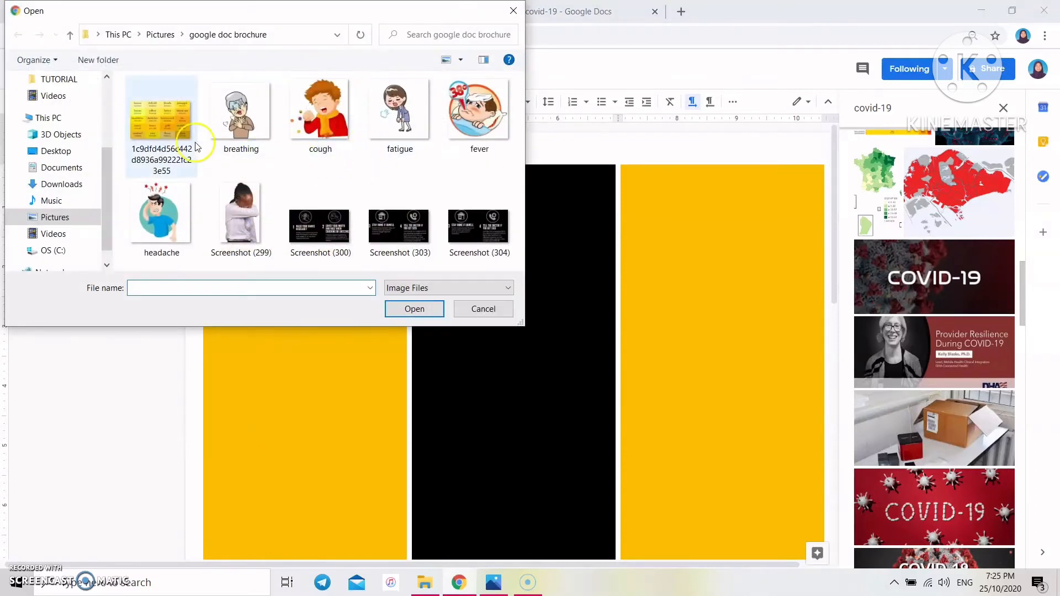
left_click(259, 206)
left_click(429, 308)
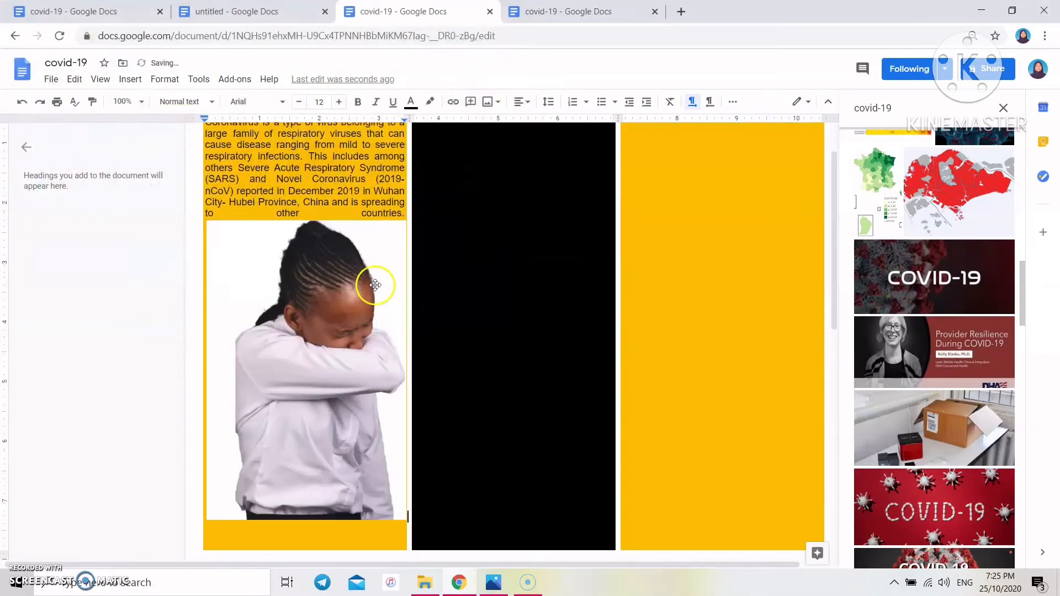
left_click(301, 393)
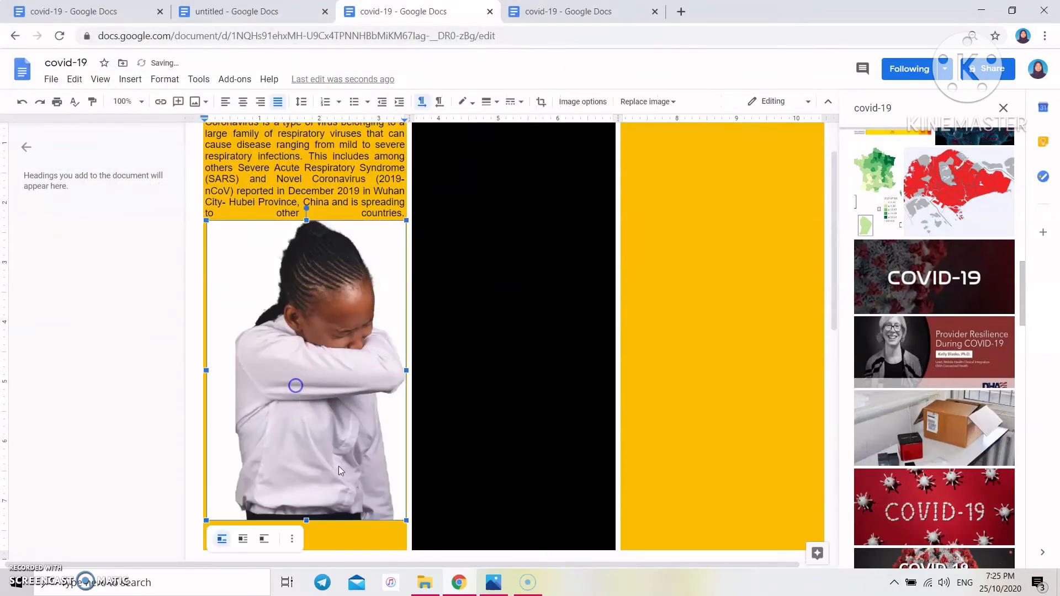
left_click(244, 539)
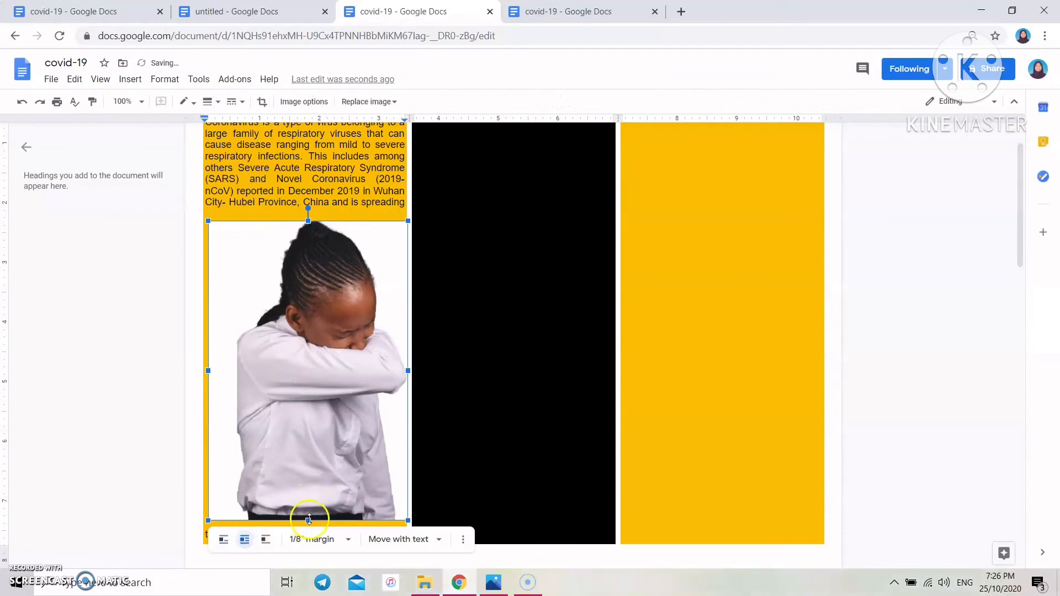
left_click_drag(309, 519, 314, 491)
left_click_drag(333, 436, 334, 436)
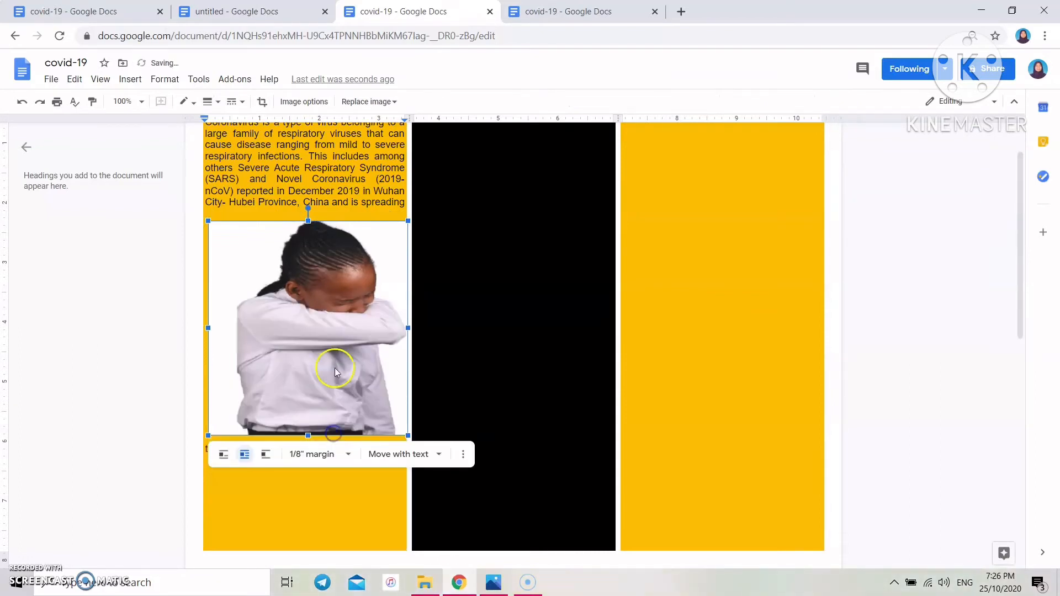
left_click_drag(208, 220, 259, 276)
left_click(331, 266)
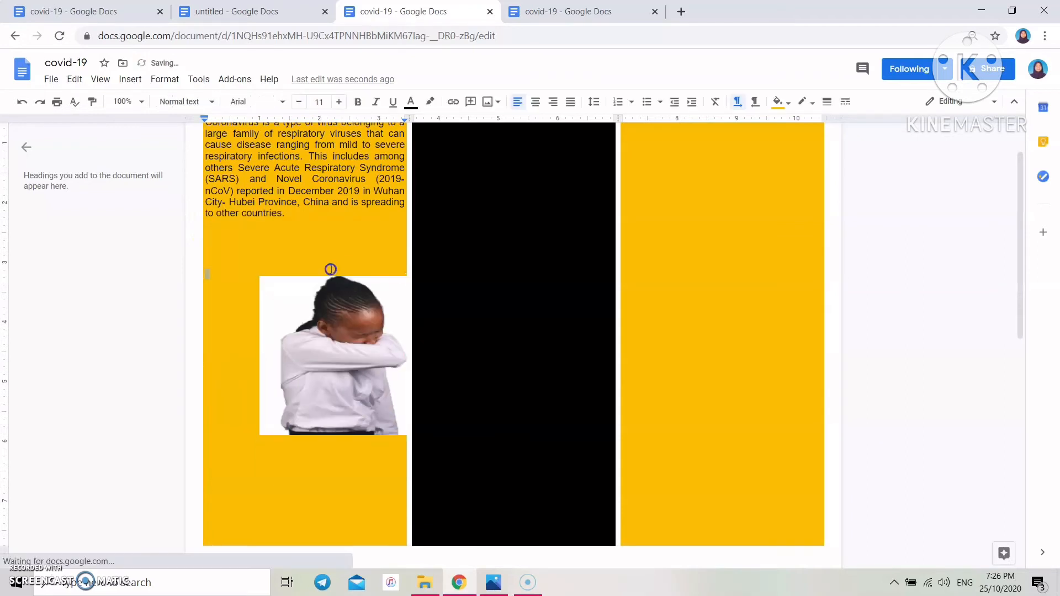
- Move the picture to the top of the yellow column and narrow it so the text widens
left_click_drag(337, 298, 356, 243)
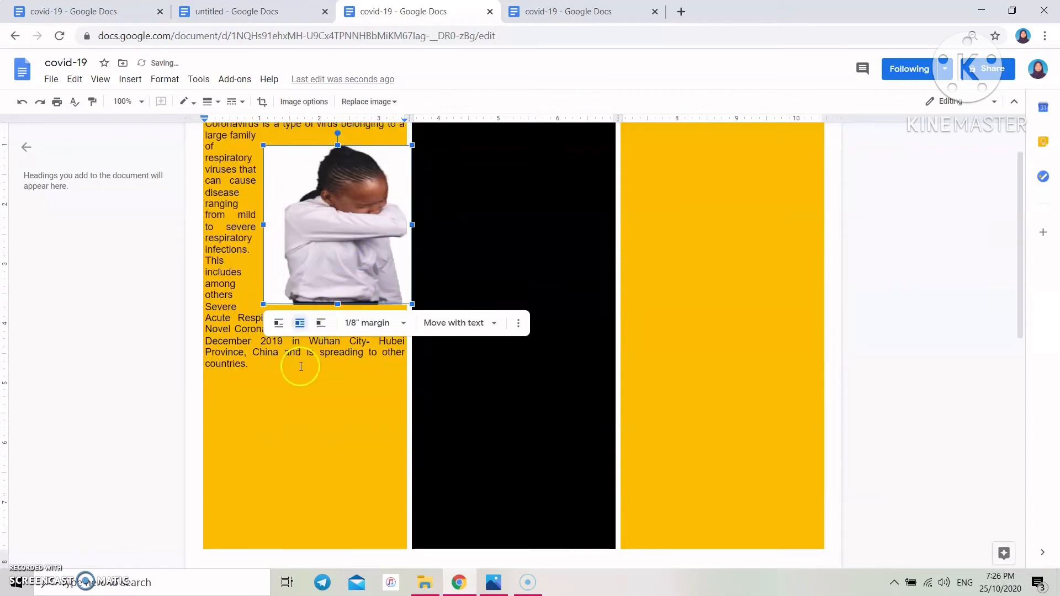
scroll(298, 308, "up", 1)
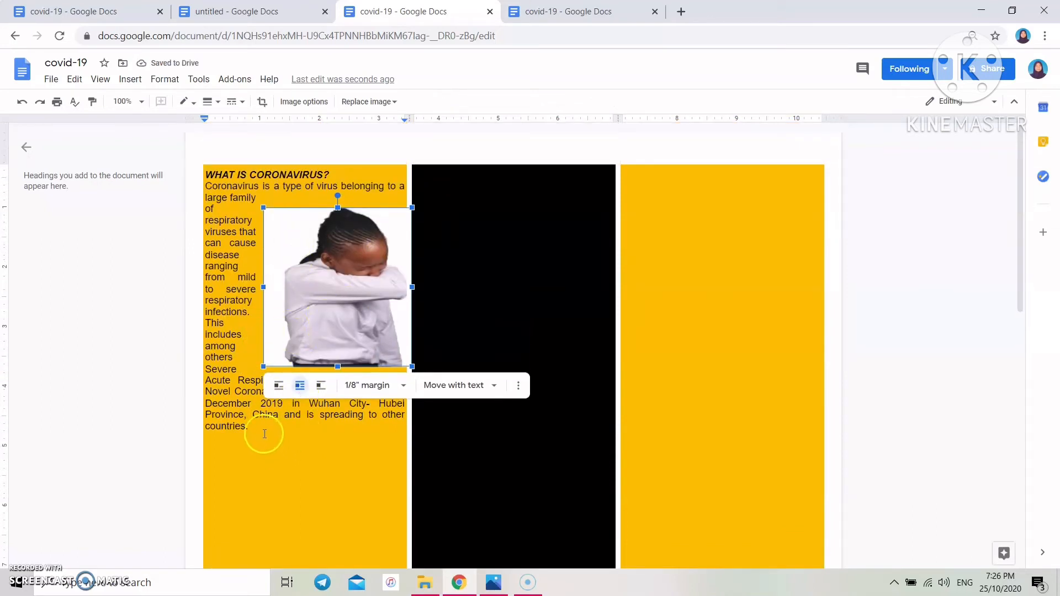
left_click(343, 435)
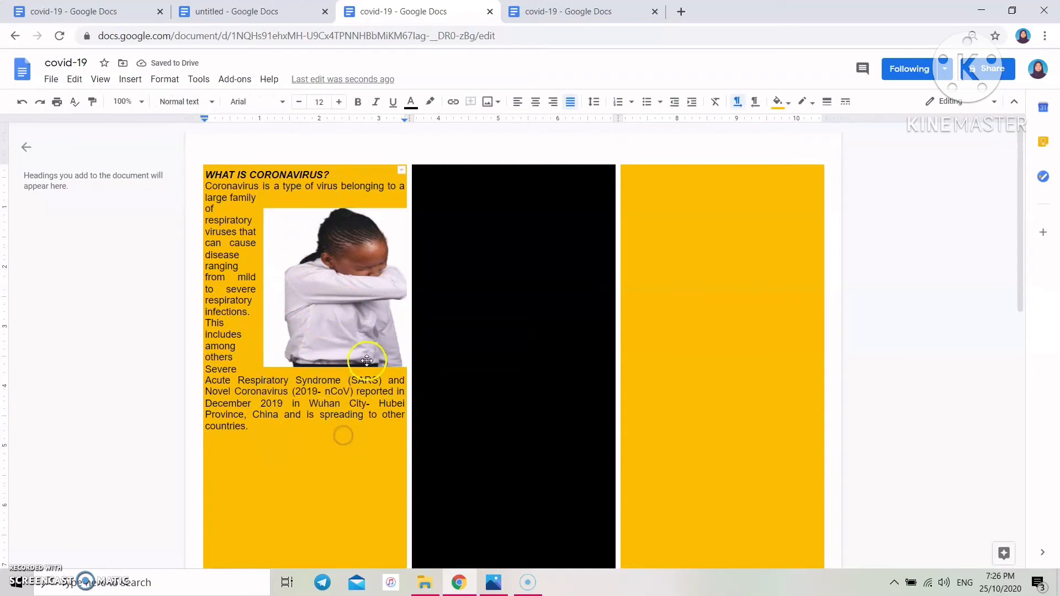
left_click(338, 330)
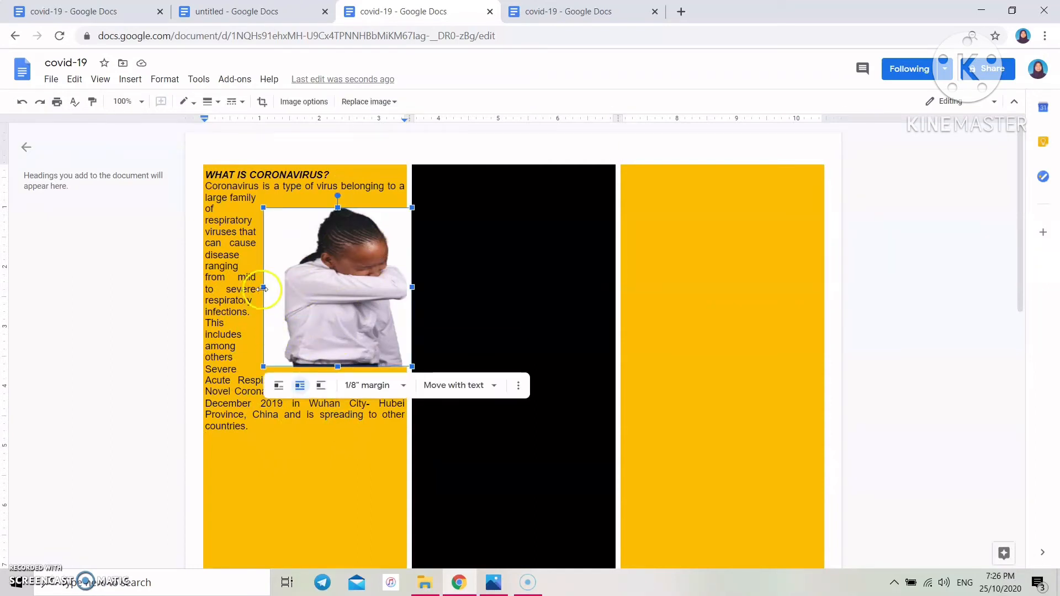
left_click_drag(263, 287, 296, 287)
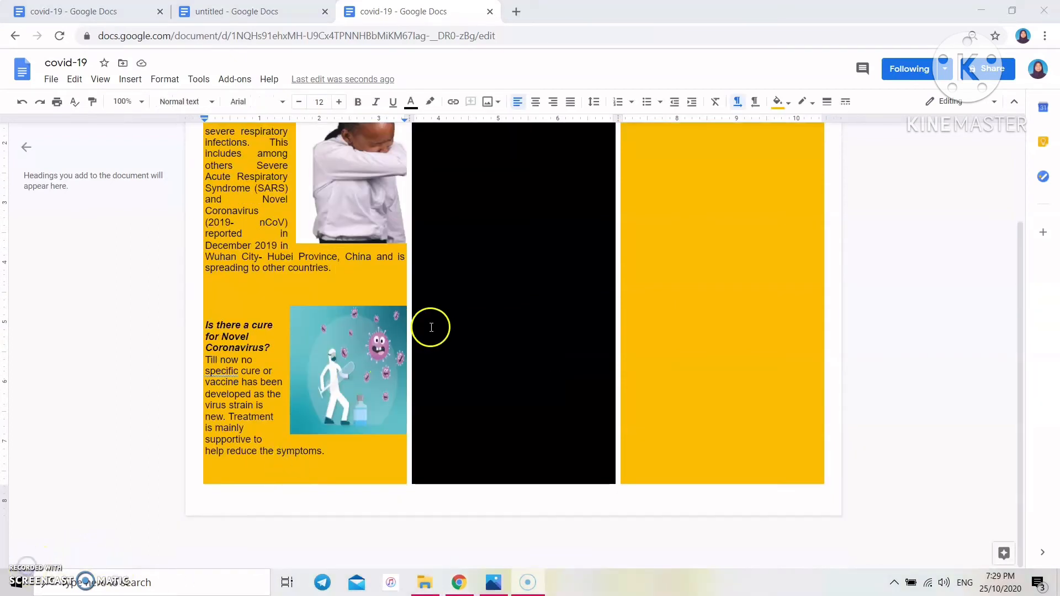
scroll(429, 326, "up", 2)
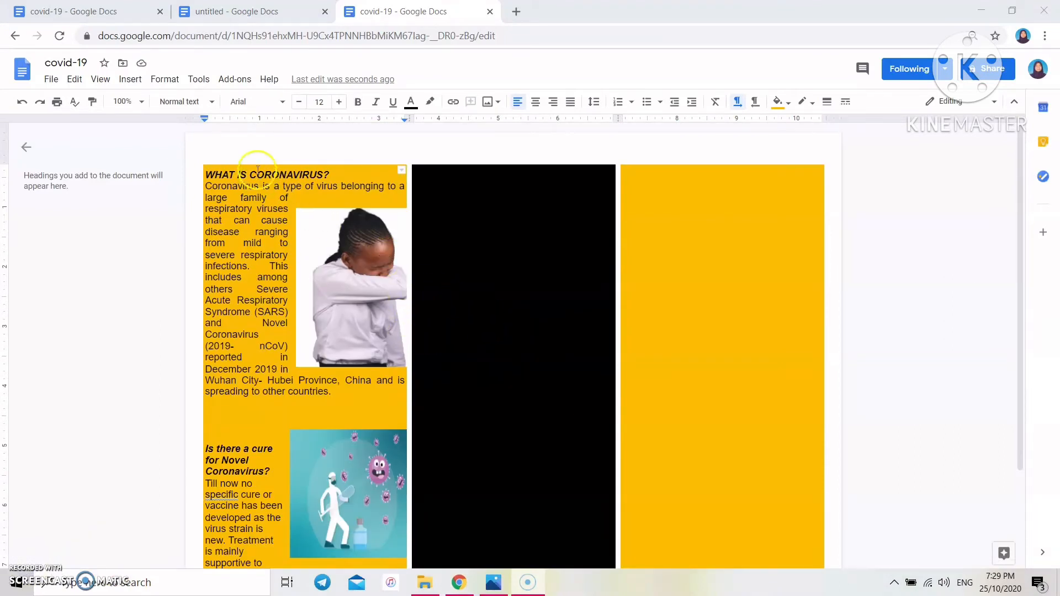
- Start a new drawing and draw a rounded rectangle near the top of the canvas
left_click(124, 82)
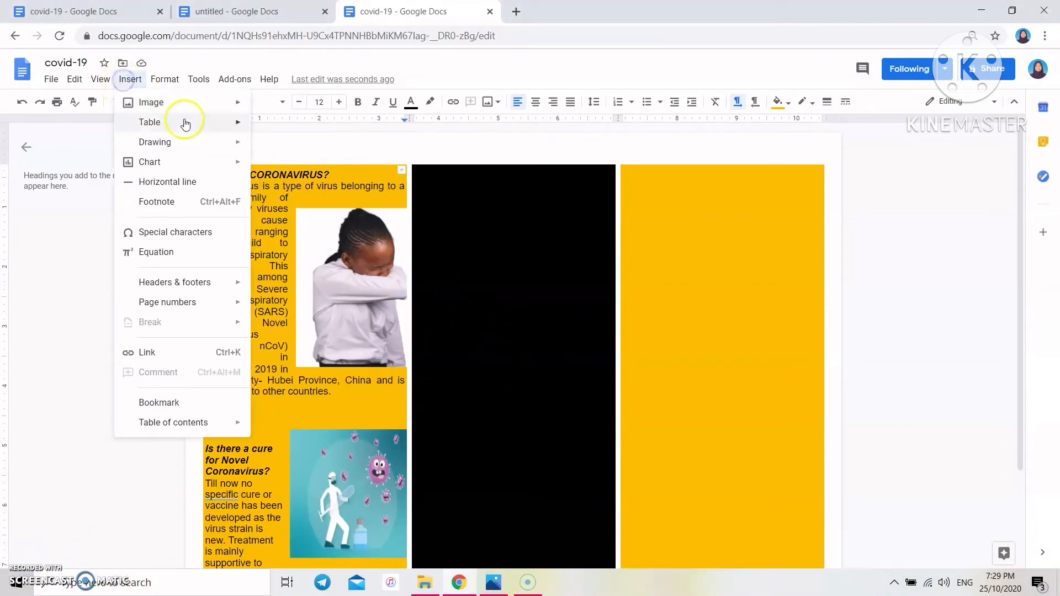
mouse_move(224, 142)
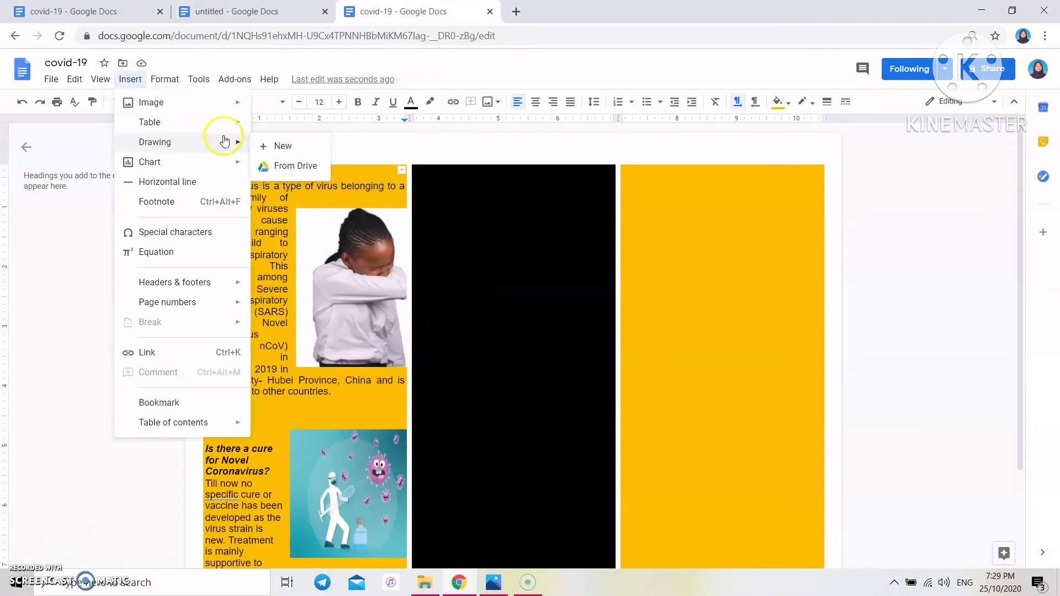
left_click(284, 146)
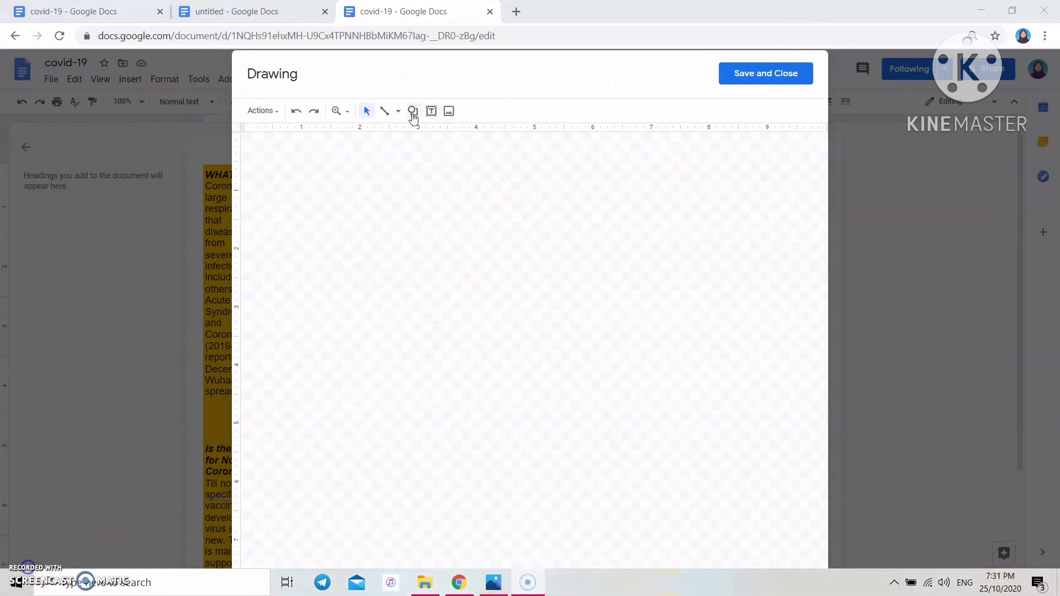
left_click(413, 111)
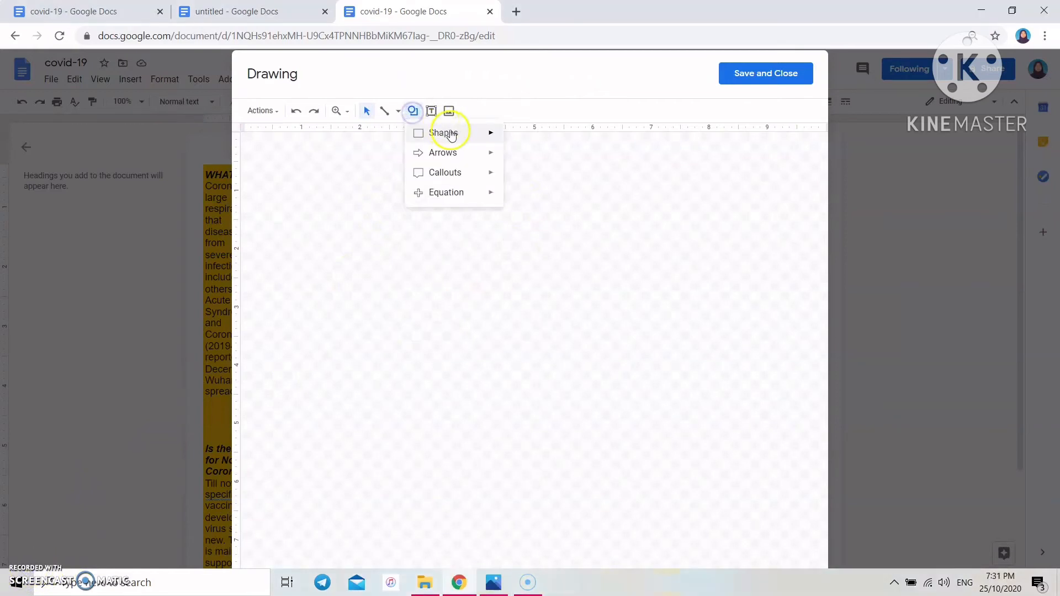
mouse_move(491, 134)
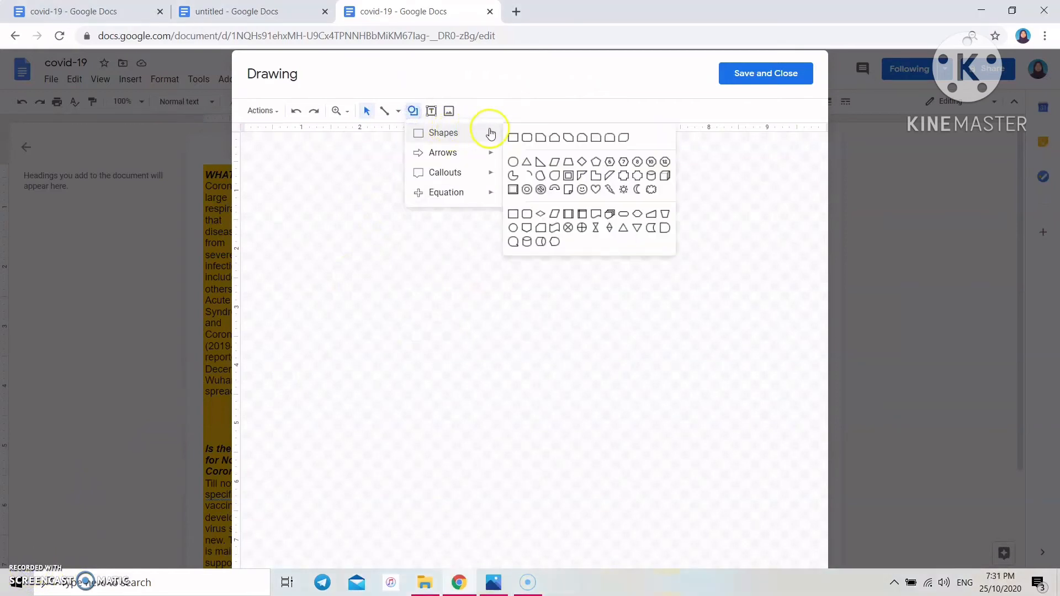
left_click(527, 138)
left_click_drag(349, 188, 505, 221)
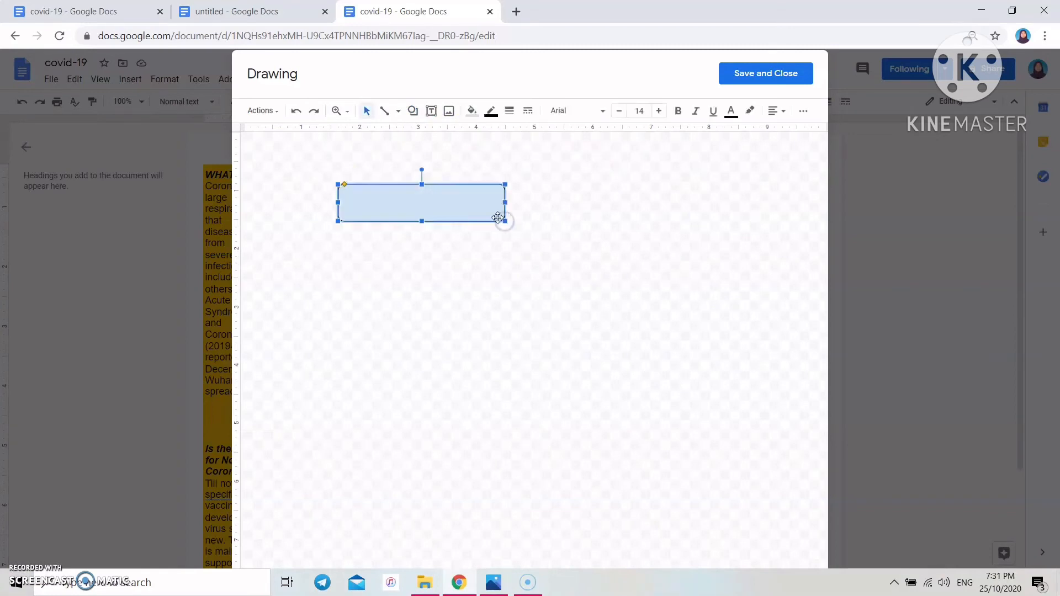
- Add the text 'Hard to breath' to the rectangle, centred and bulleted
right_click(435, 202)
left_click(497, 323)
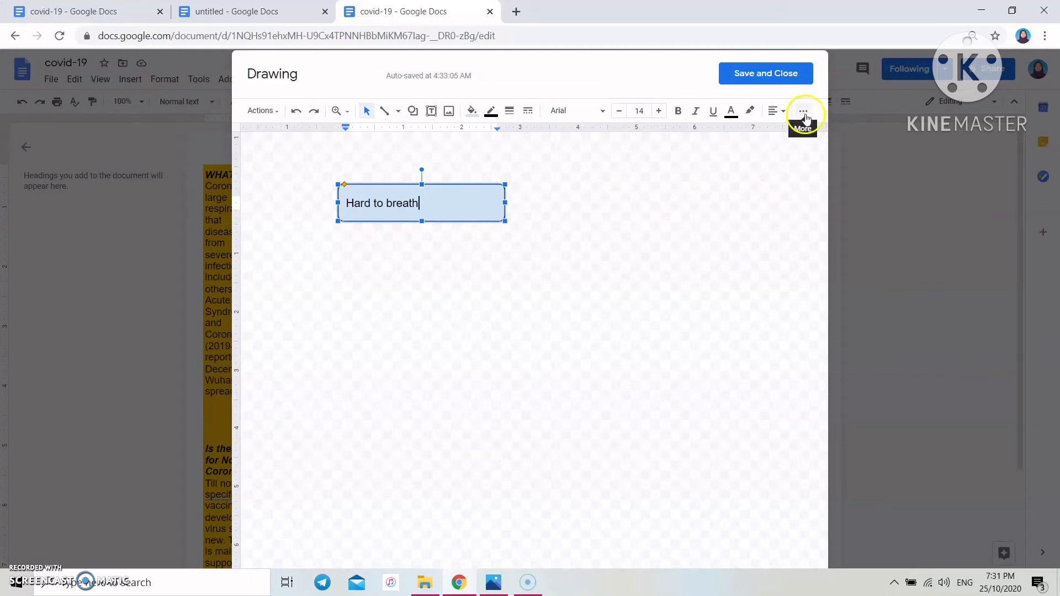
left_click(782, 111)
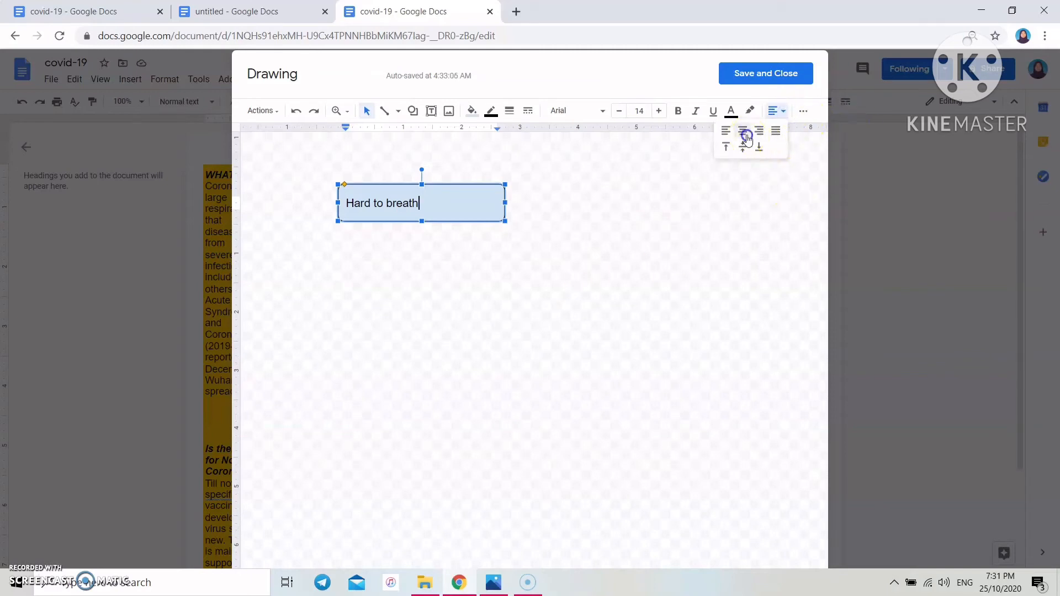
left_click(745, 136)
left_click(804, 111)
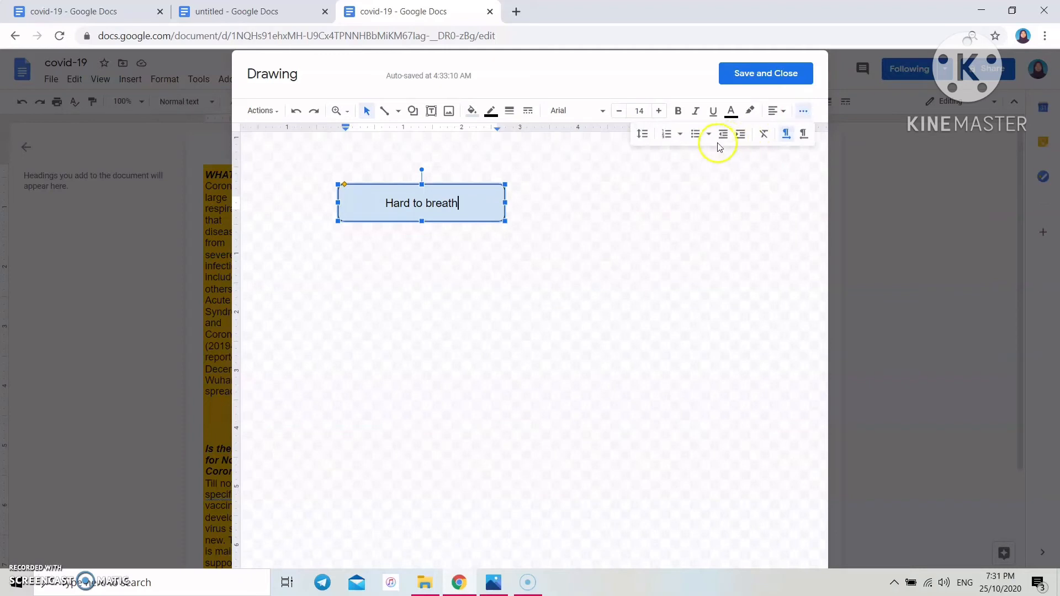
left_click(699, 135)
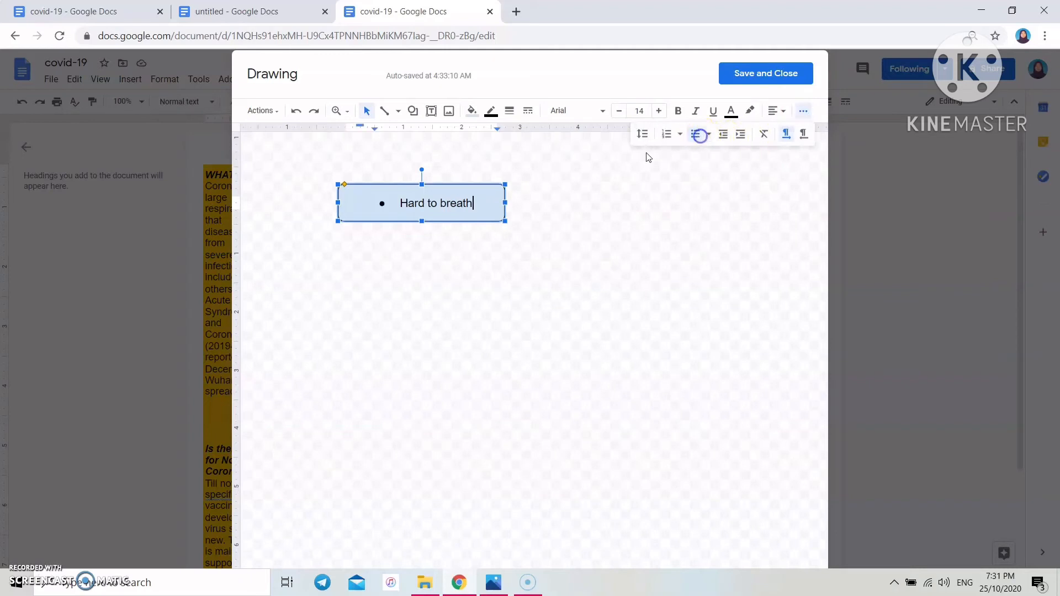
left_click(601, 187)
left_click(464, 198)
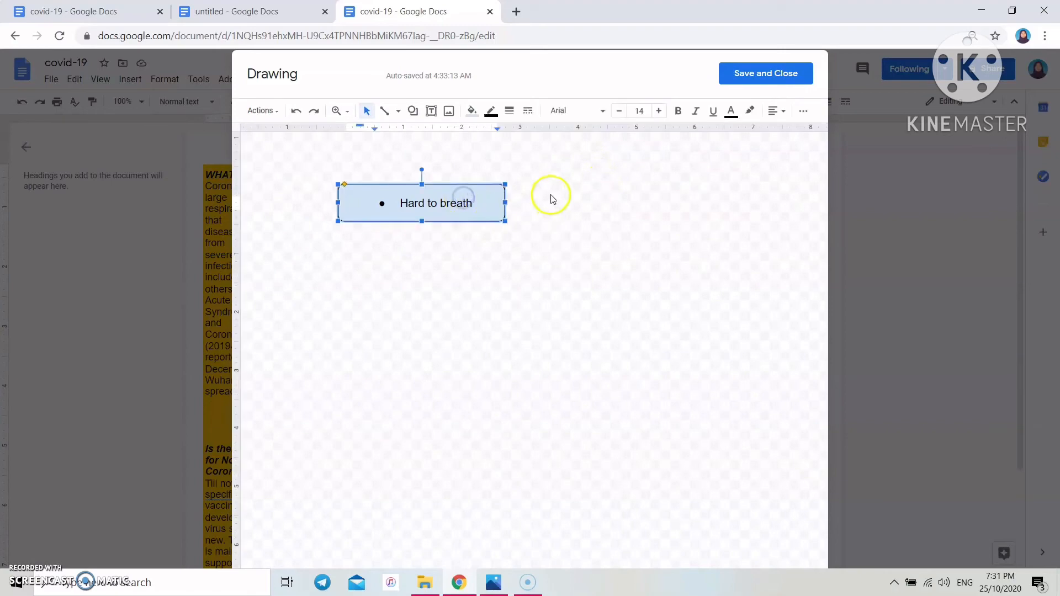
- Upload the breathing picture, mask it to an oval, shrink it and place it beside the box
left_click(451, 111)
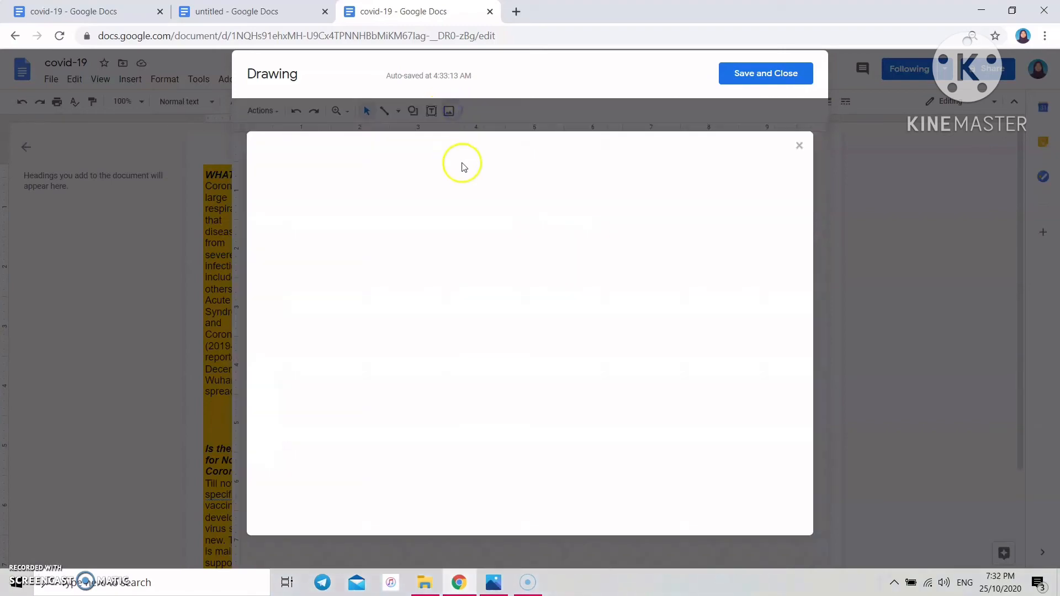
left_click(521, 363)
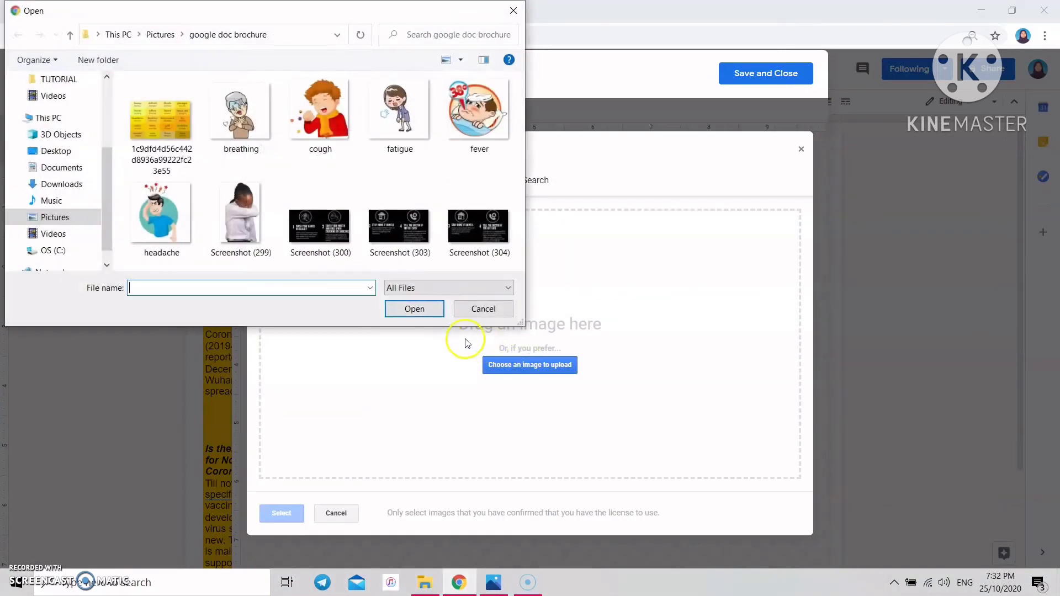
left_click(259, 138)
left_click(415, 309)
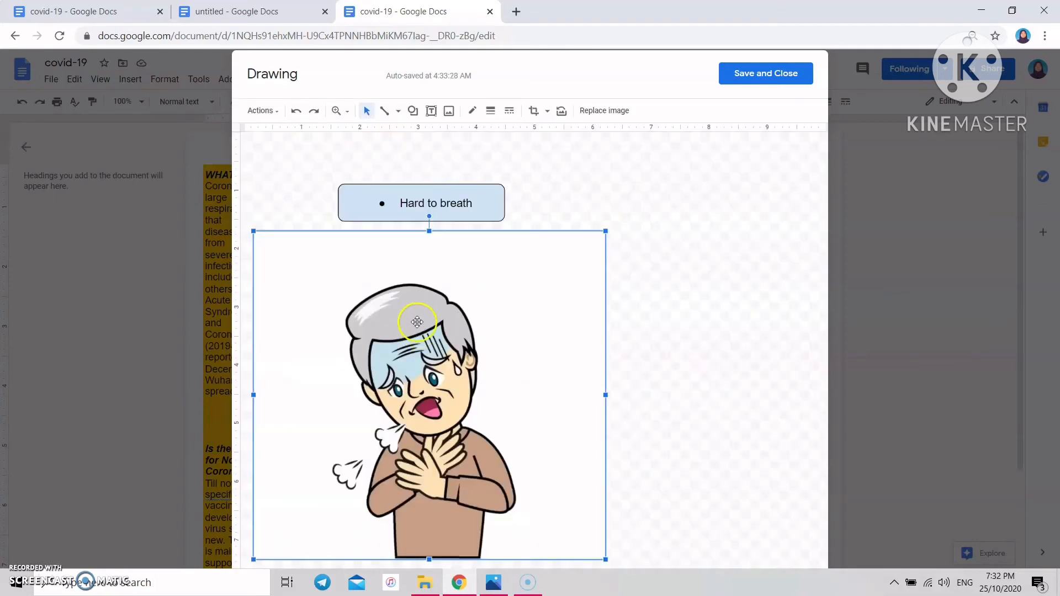
left_click(547, 111)
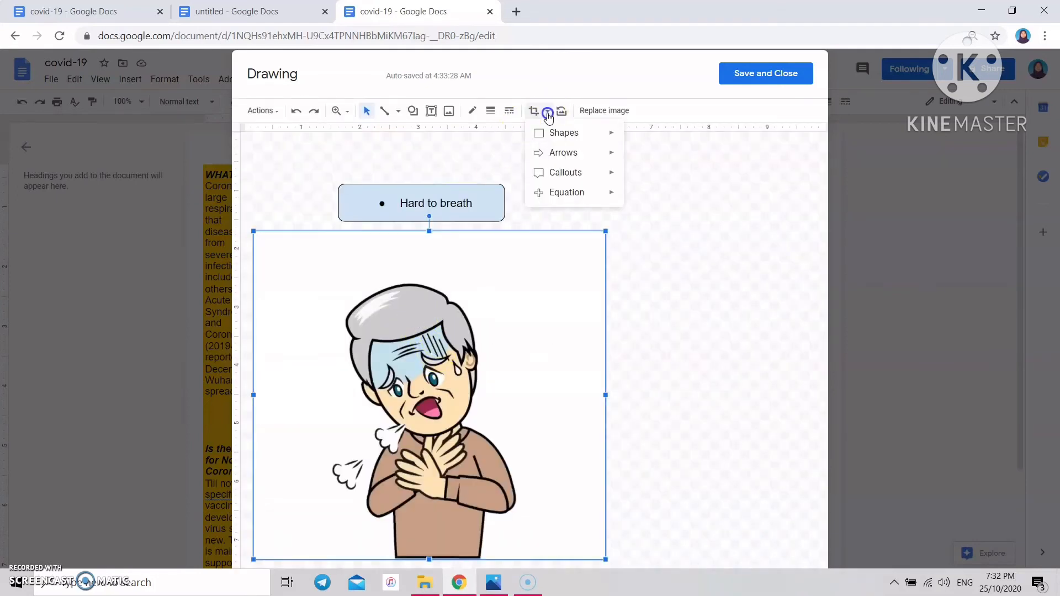
mouse_move(563, 135)
left_click(638, 162)
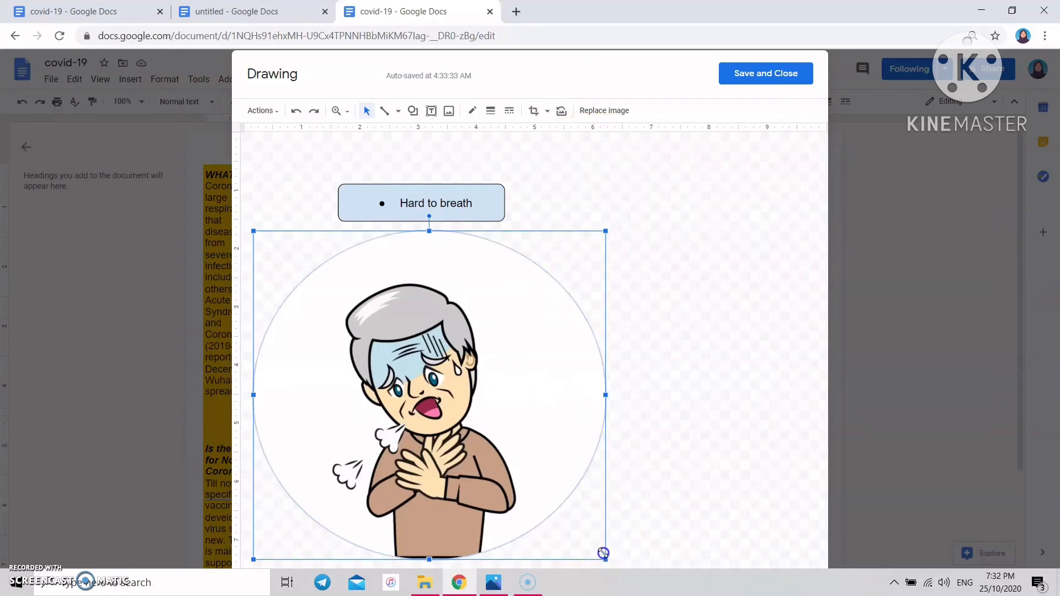
left_click_drag(603, 553, 344, 316)
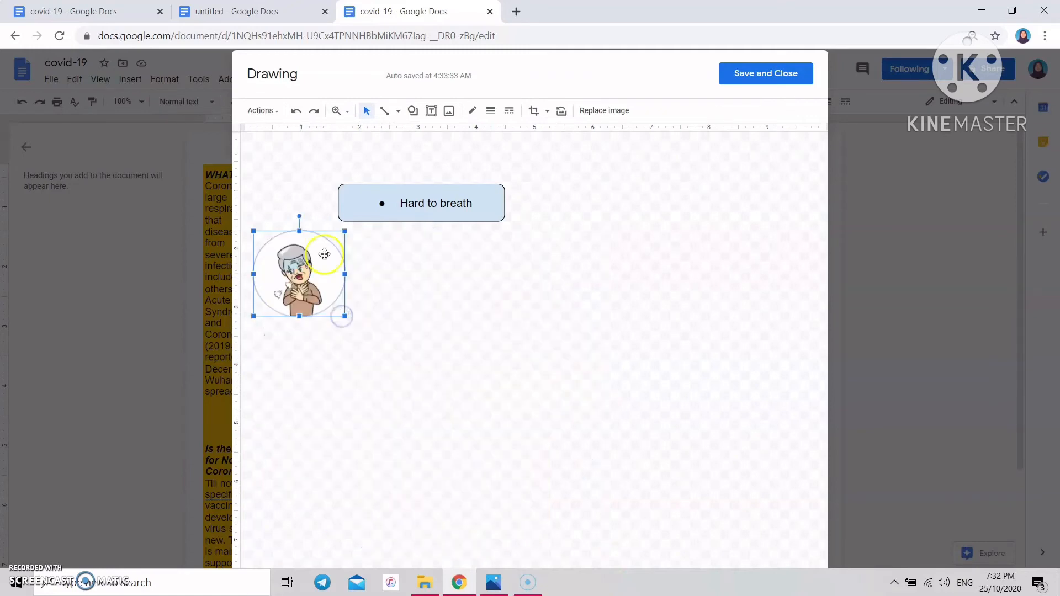
left_click_drag(293, 263, 308, 192)
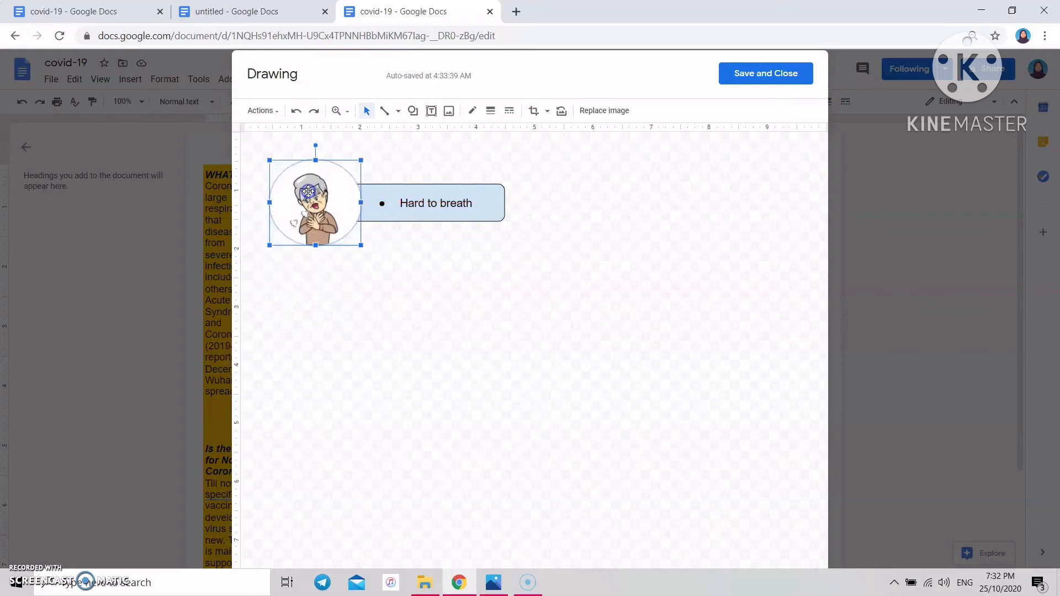
- Fill the 'Hard to breath' box with a light blue gradient and save the drawing
left_click(487, 212)
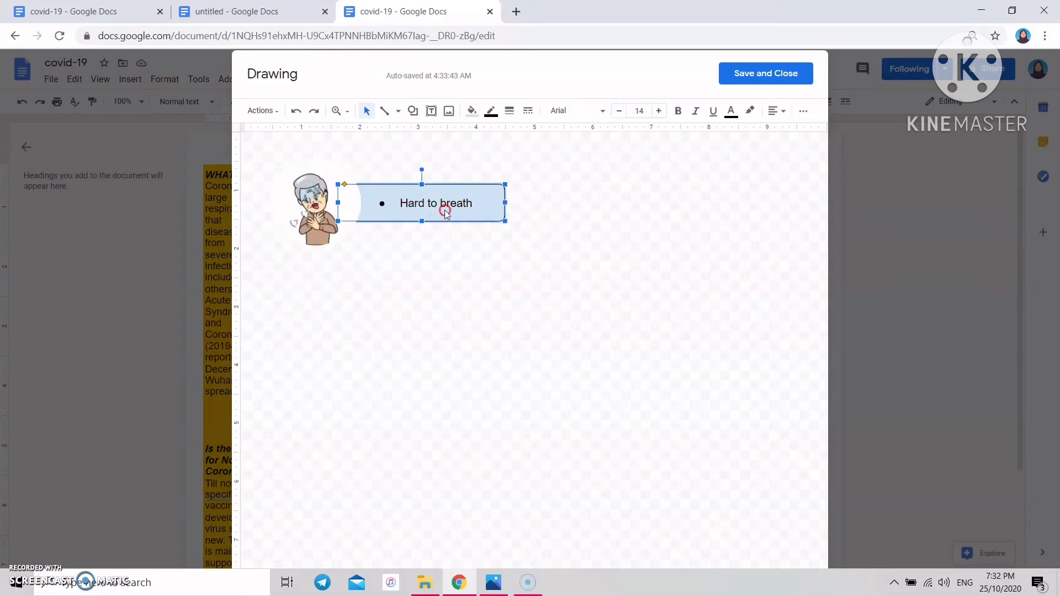
right_click(446, 212)
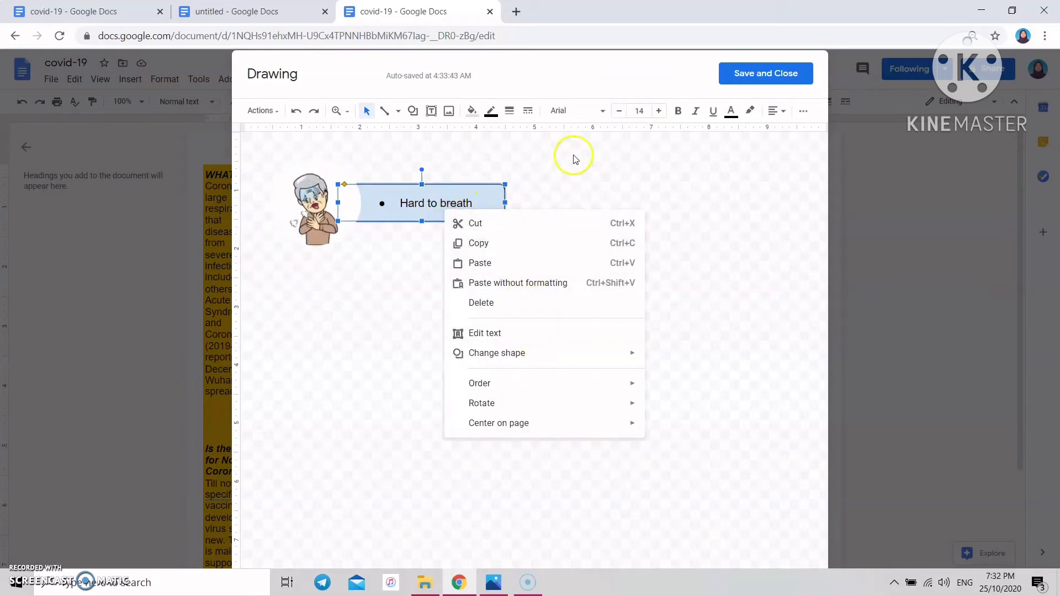
left_click(472, 113)
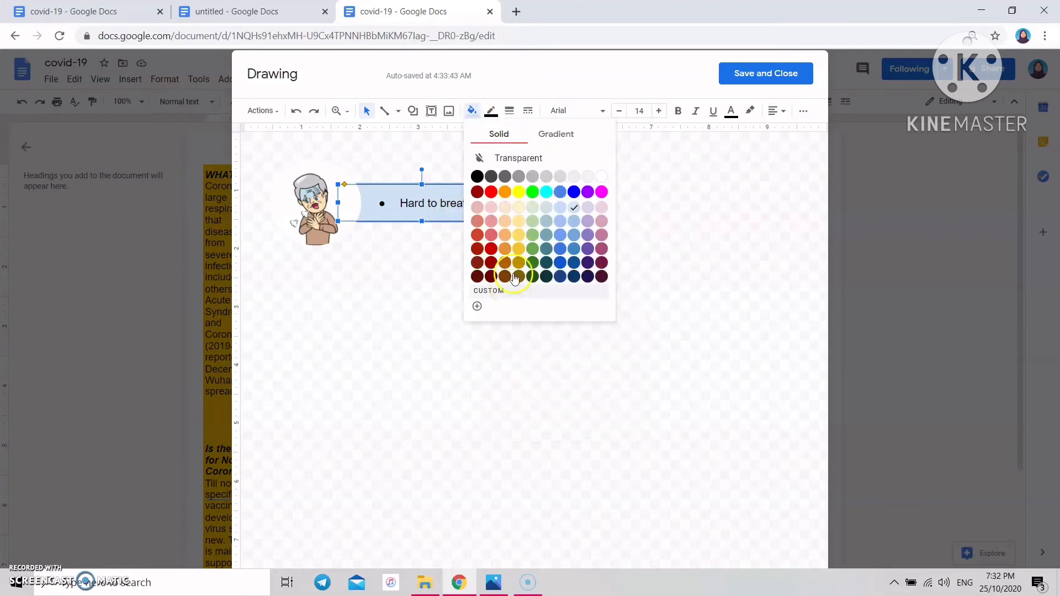
left_click(568, 141)
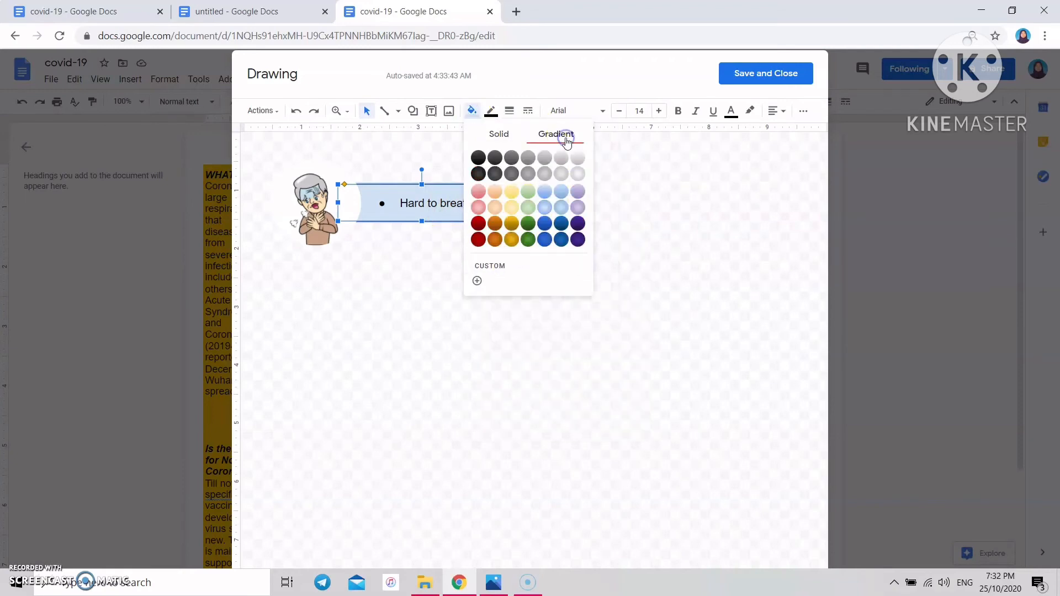
left_click(551, 192)
left_click(558, 219)
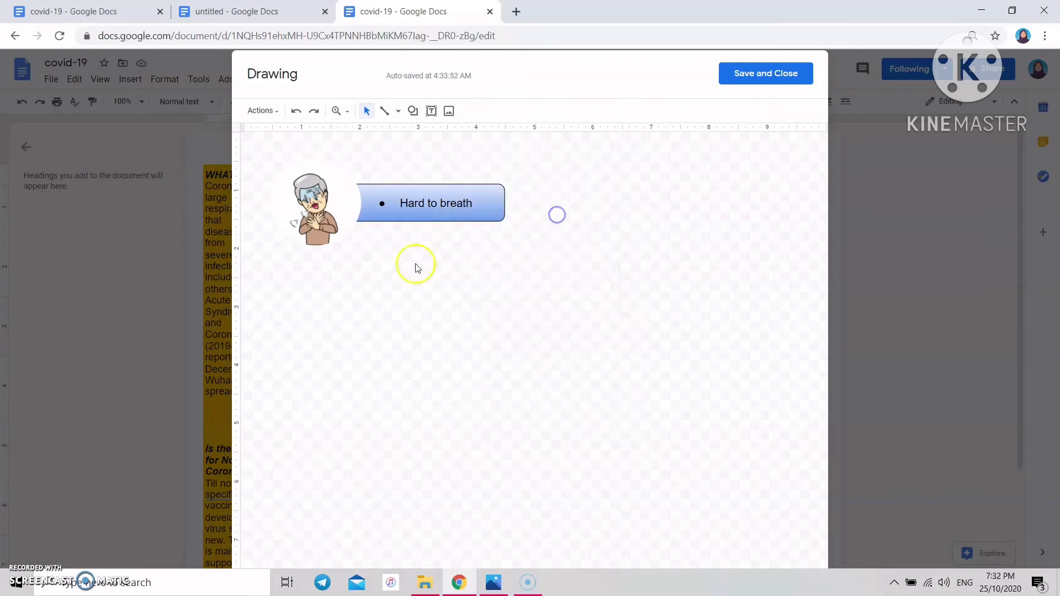
left_click(769, 73)
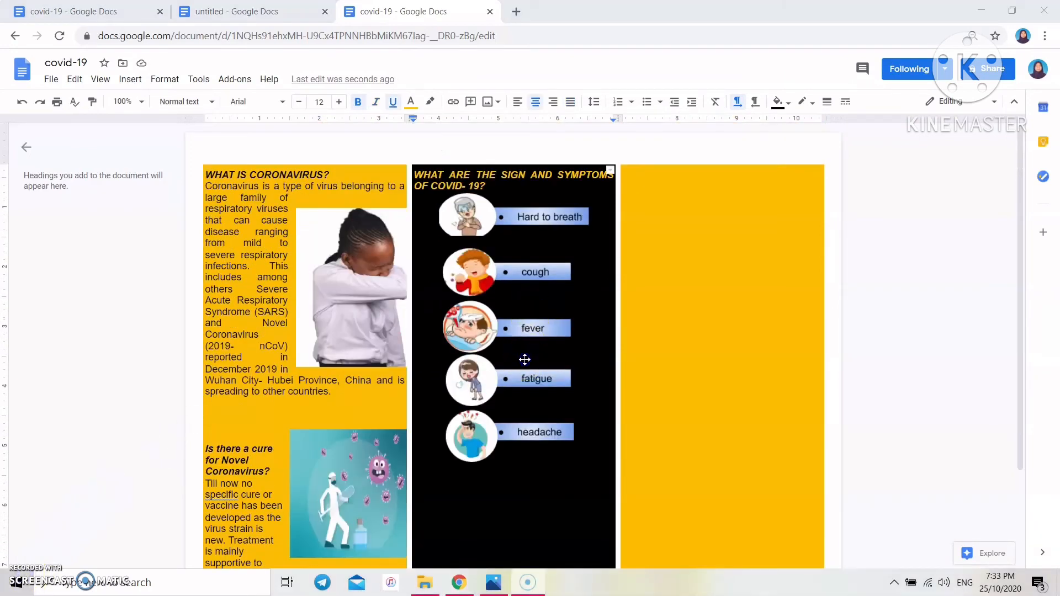
- Pull the symptoms drawing's bottom edge upward to reduce its height
left_click(525, 360)
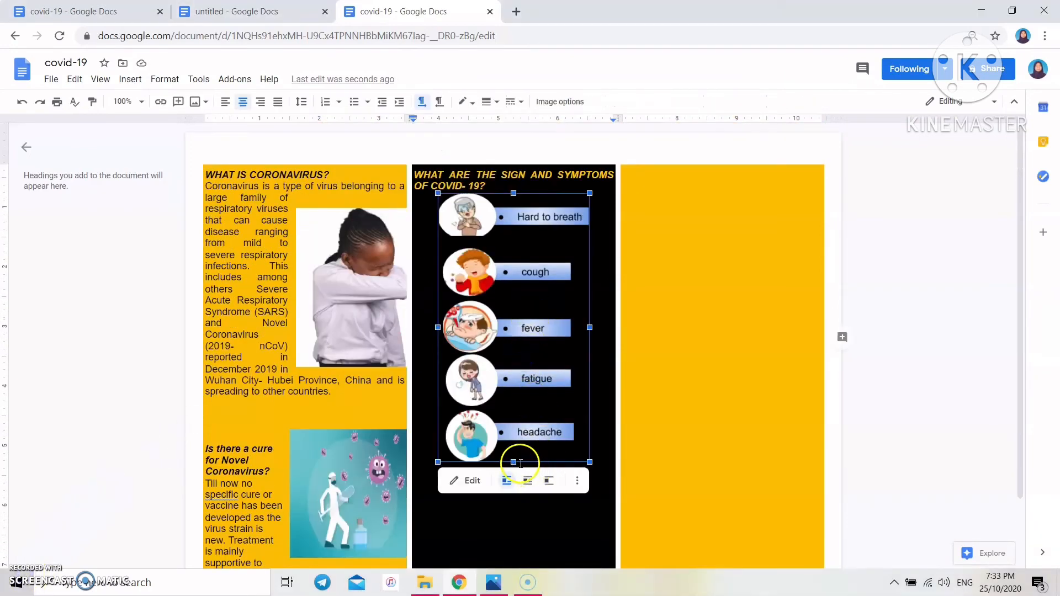
left_click_drag(516, 462, 516, 433)
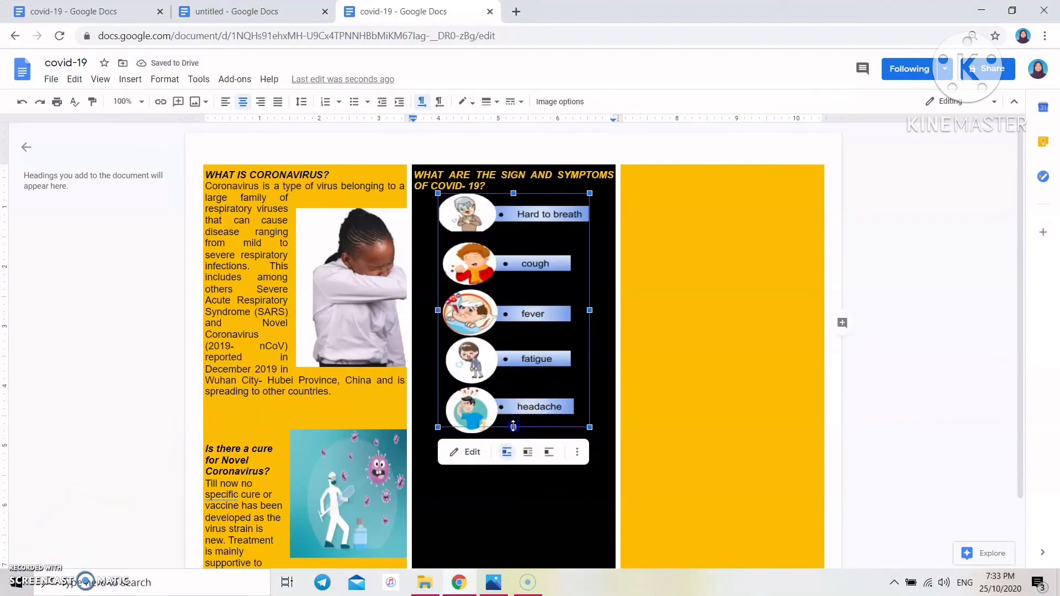
left_click_drag(514, 426, 513, 427)
left_click(597, 351)
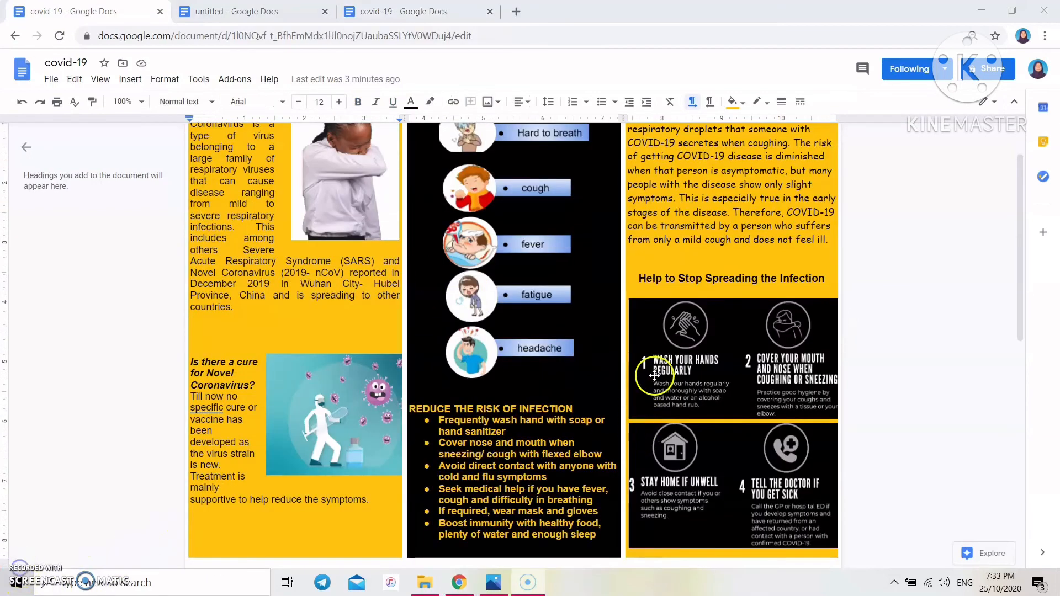
- Scroll through the finished covid-19 brochure, then switch to the untitled COVID-19 document
scroll(489, 277, "up", 1)
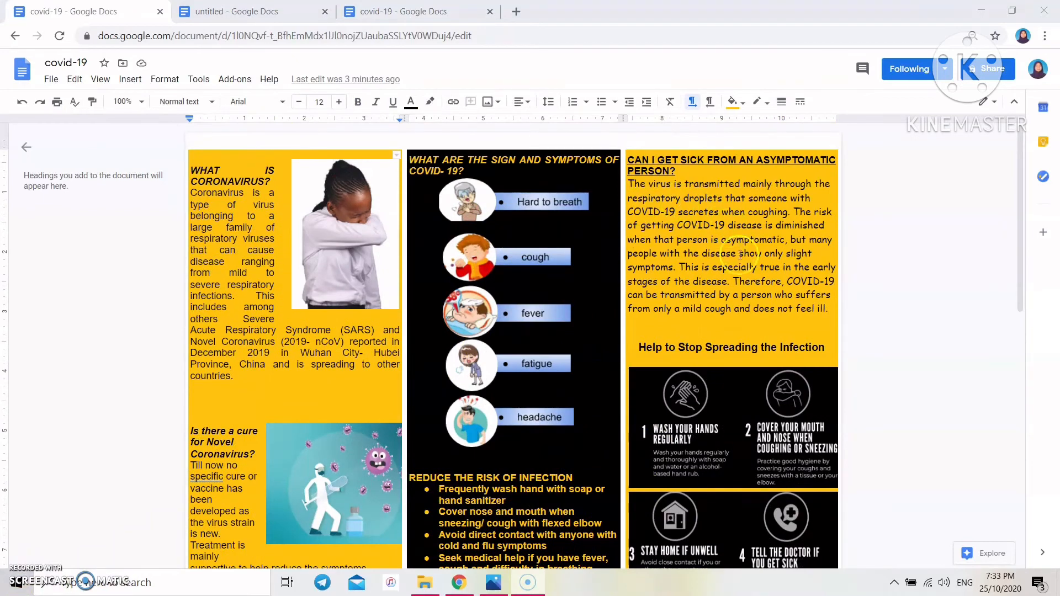
scroll(791, 392, "down", 2)
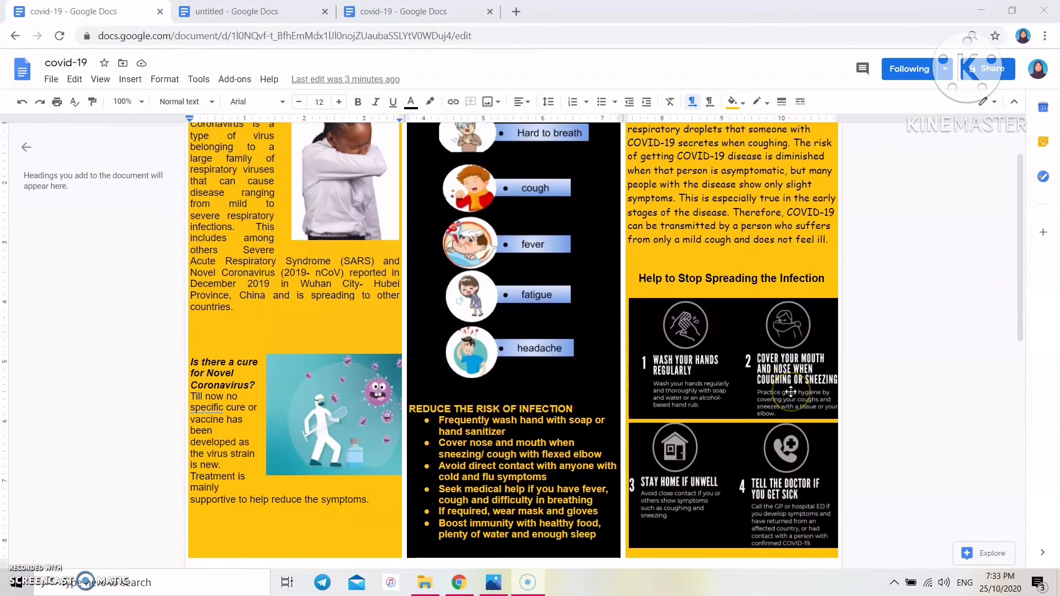
left_click(692, 453)
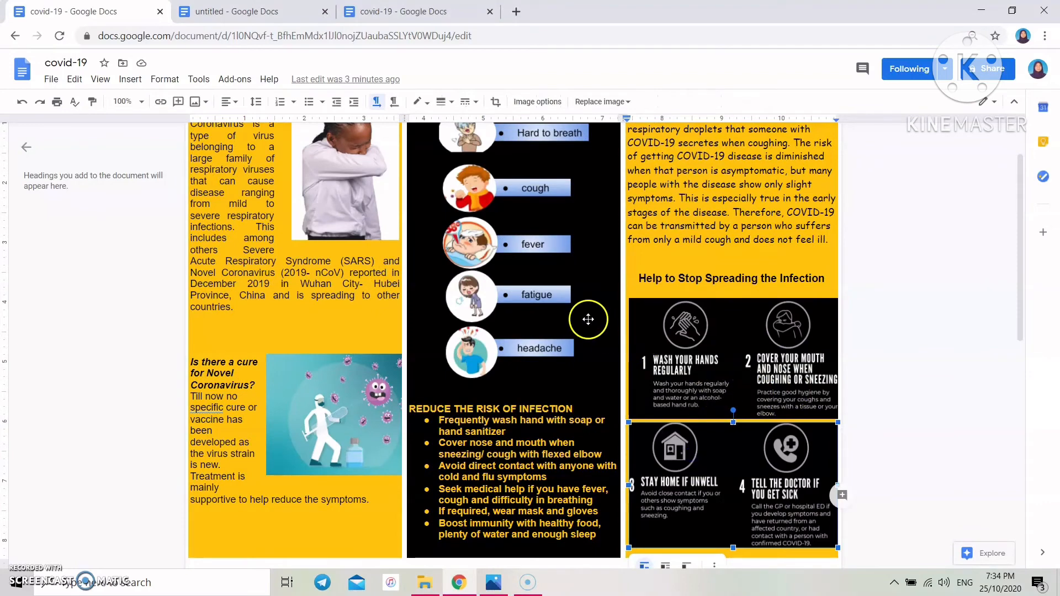
scroll(587, 319, "up", 2)
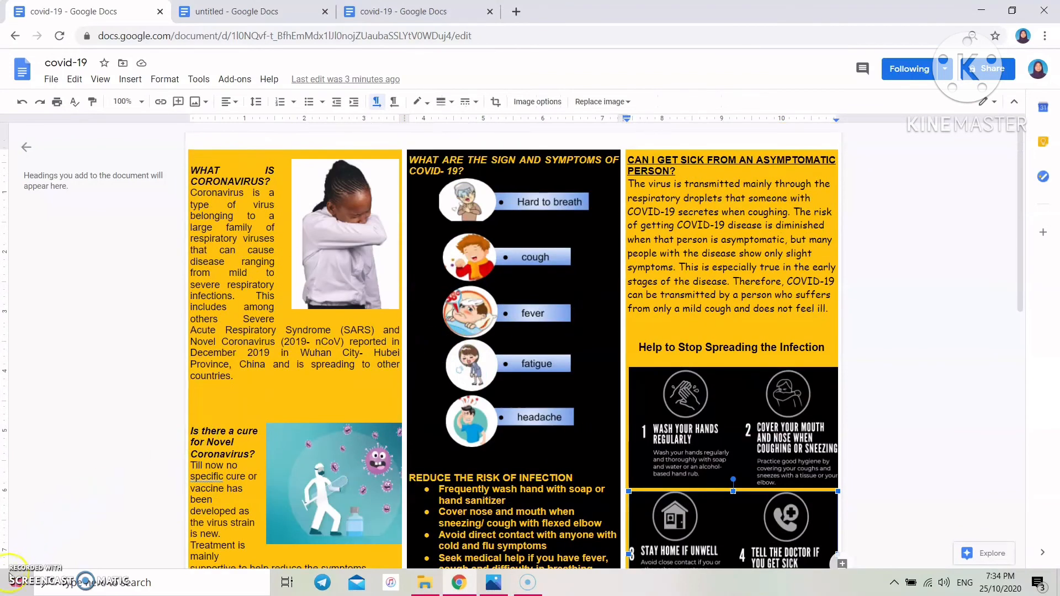
left_click(248, 11)
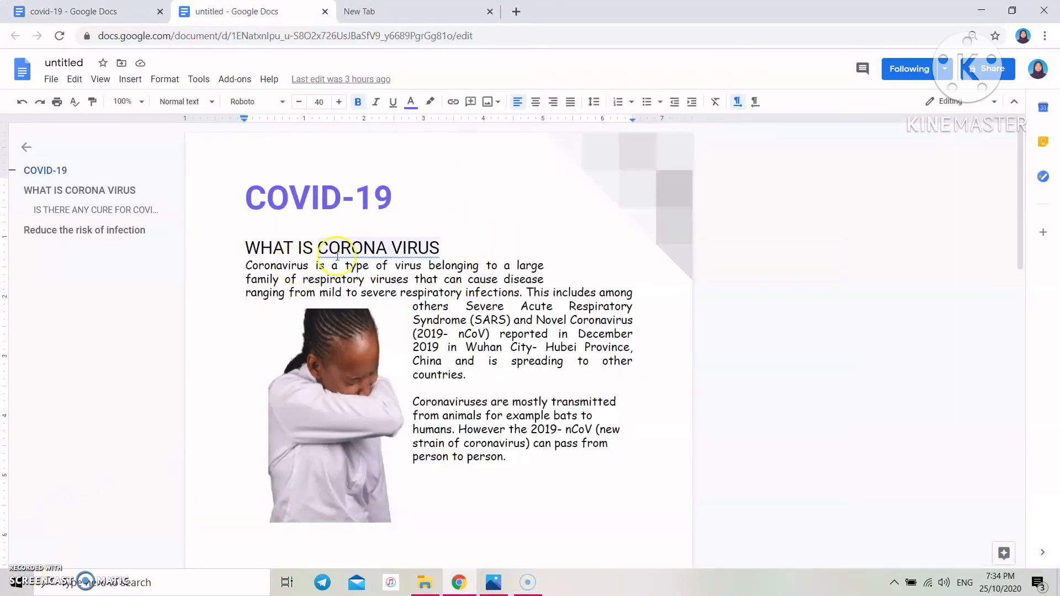
- Open Google Docs from the apps grid and create a document from the Brochure (Geometric) template
scroll(353, 248, "down", 3)
scroll(339, 259, "up", 4)
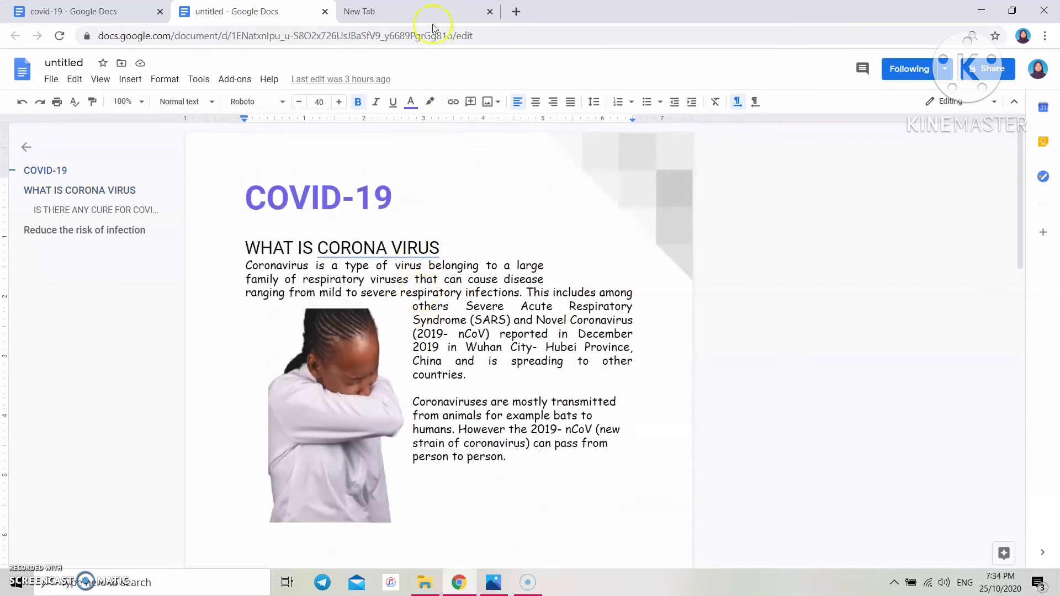
left_click(434, 14)
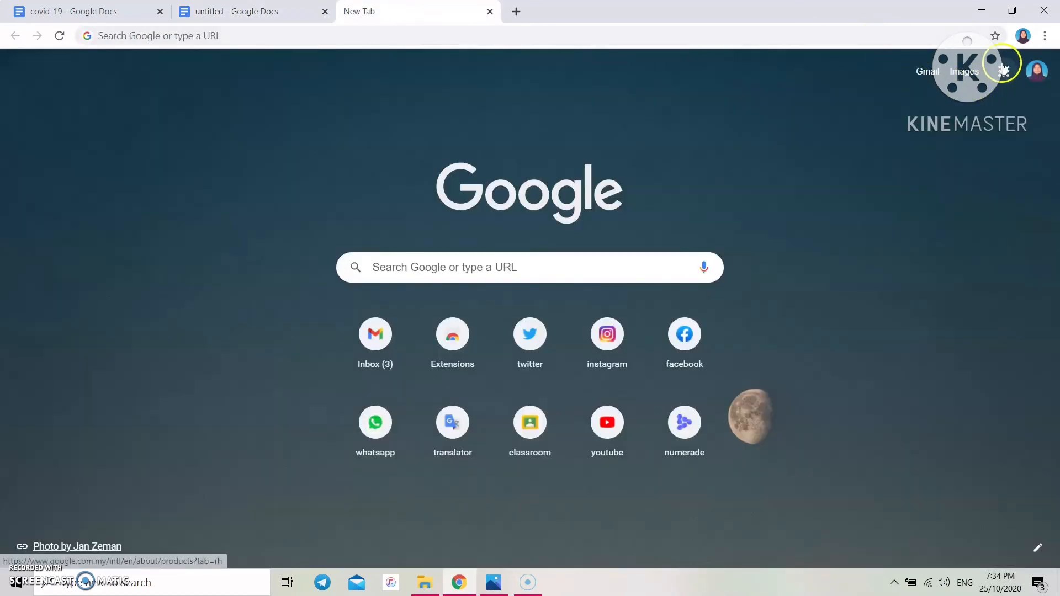
left_click(1004, 71)
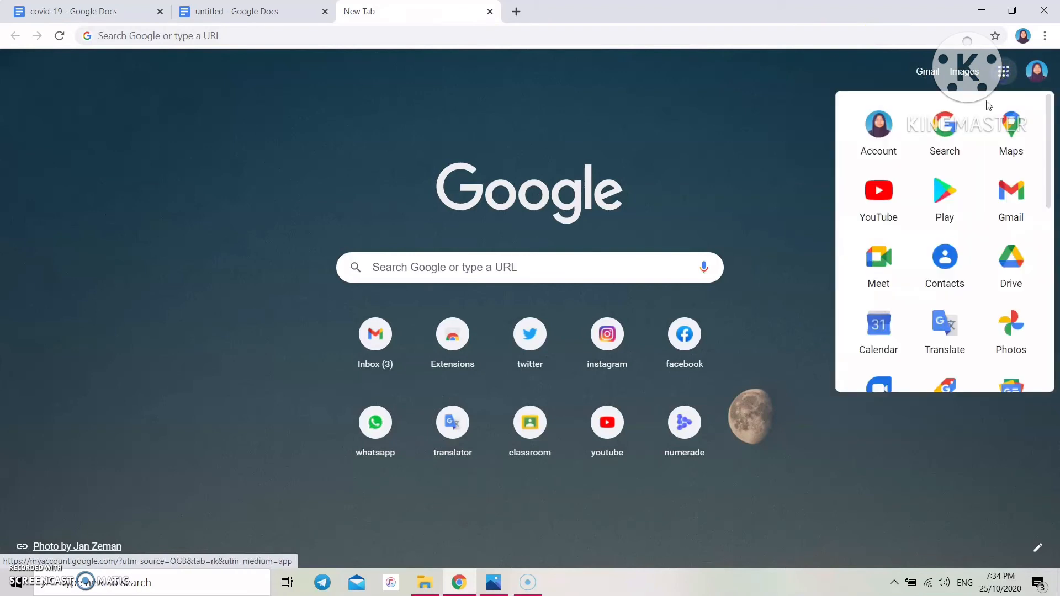
scroll(895, 201, "down", 4)
left_click(884, 261)
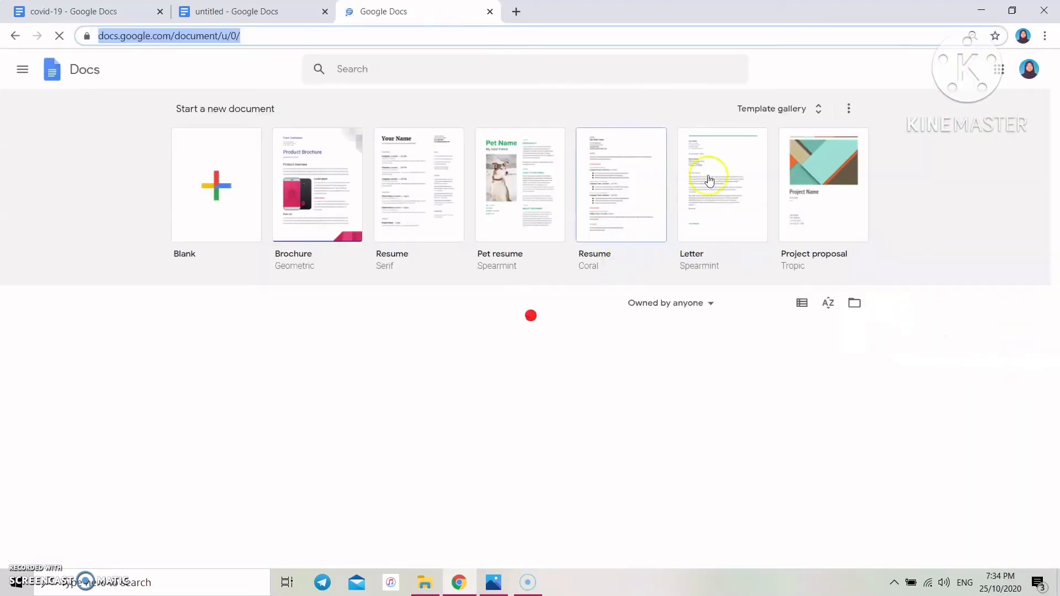
left_click(810, 116)
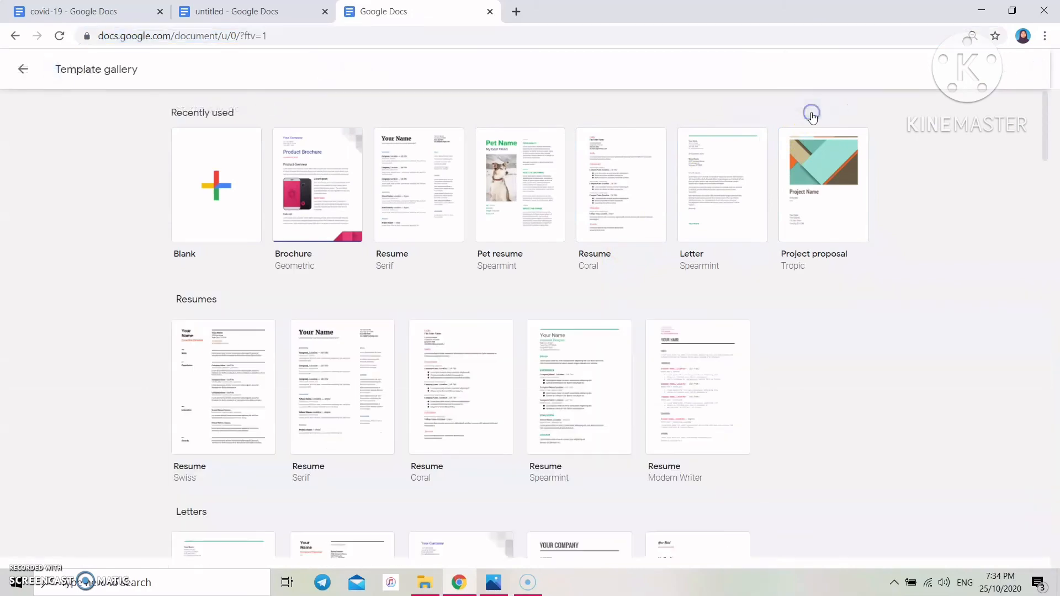
scroll(678, 225, "down", 4)
scroll(678, 226, "down", 10)
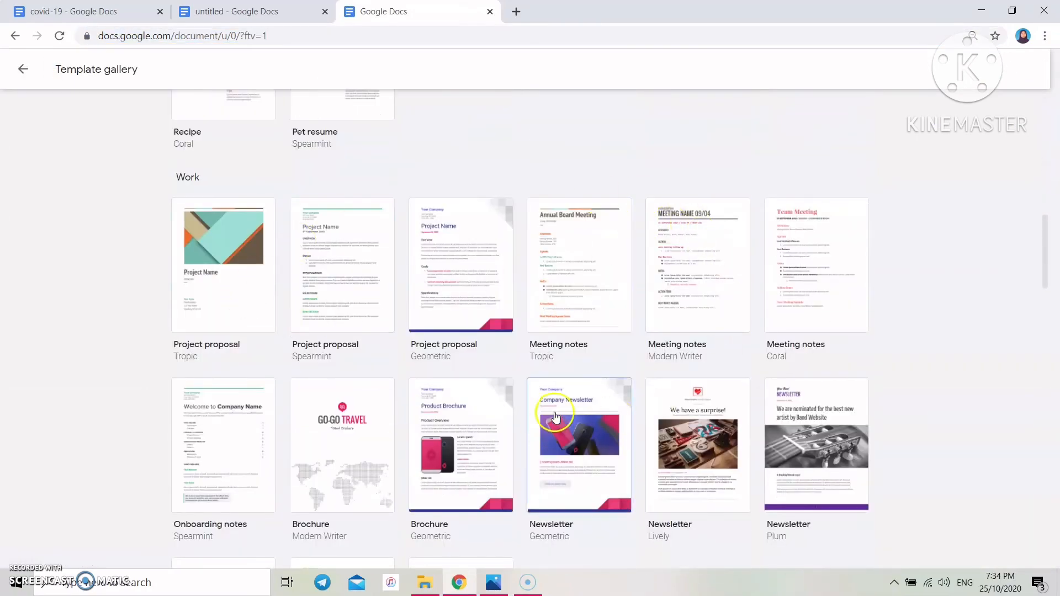
scroll(560, 418, "down", 2)
left_click(457, 337)
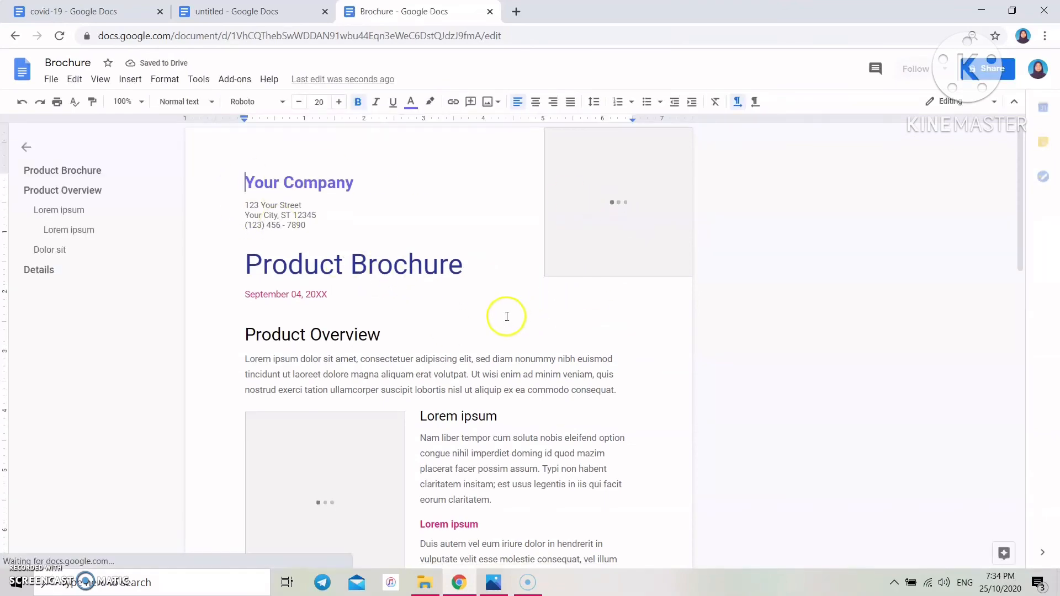
- Switch between the untitled COVID-19 document and the new Brochure document
scroll(507, 317, "down", 10)
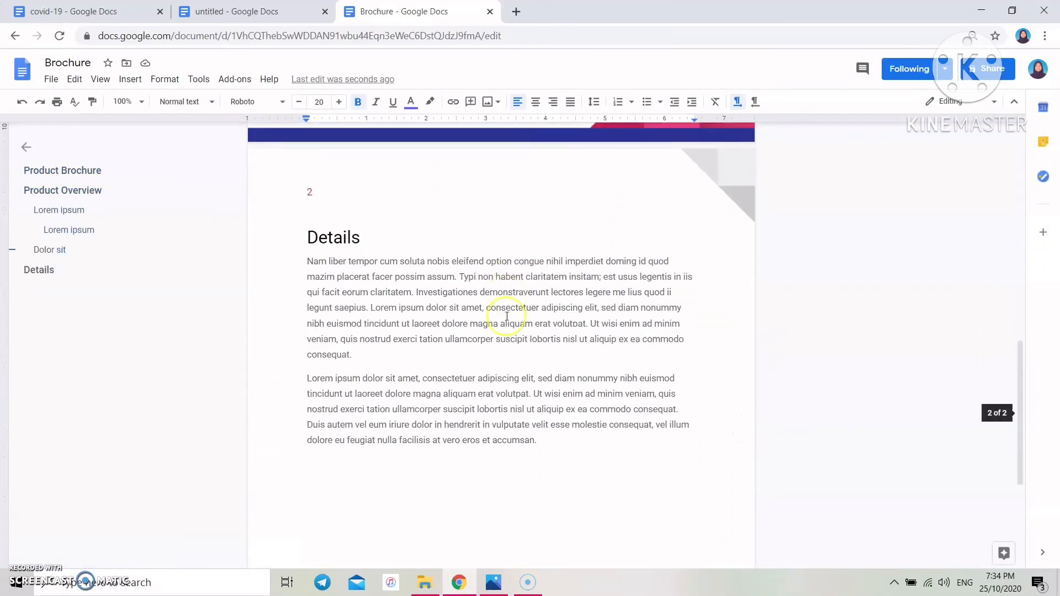
scroll(507, 317, "down", 3)
scroll(507, 316, "up", 15)
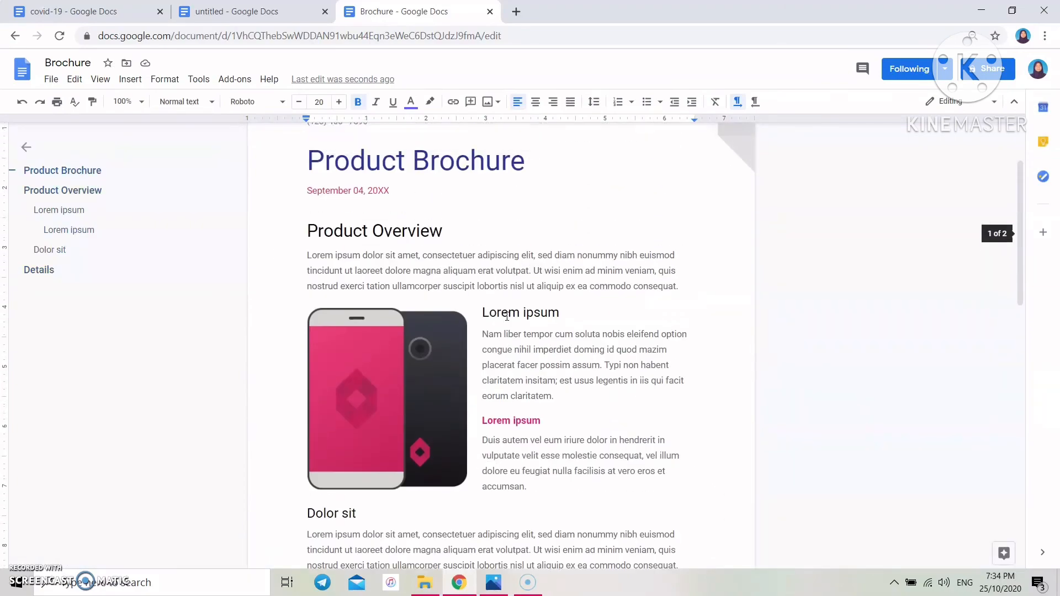
scroll(507, 317, "up", 3)
left_click(298, 13)
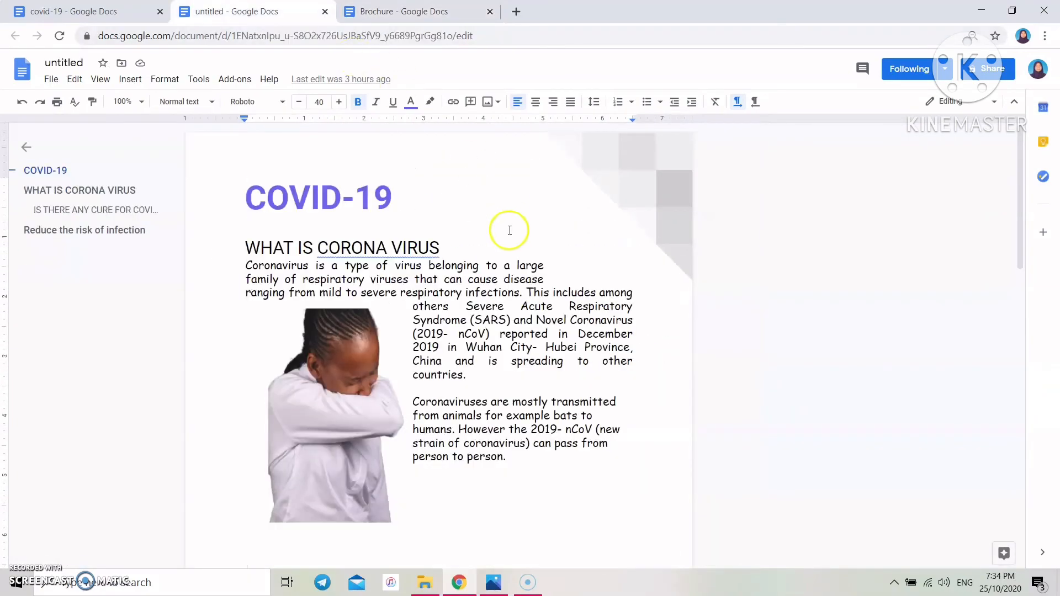
scroll(510, 230, "down", 13)
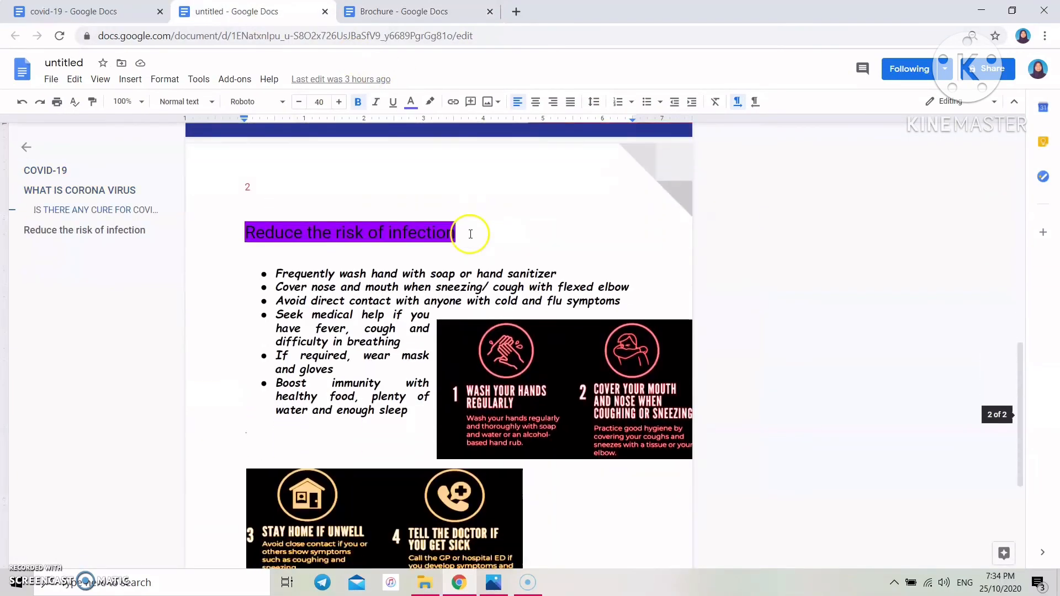
scroll(470, 234, "down", 3)
scroll(470, 234, "up", 15)
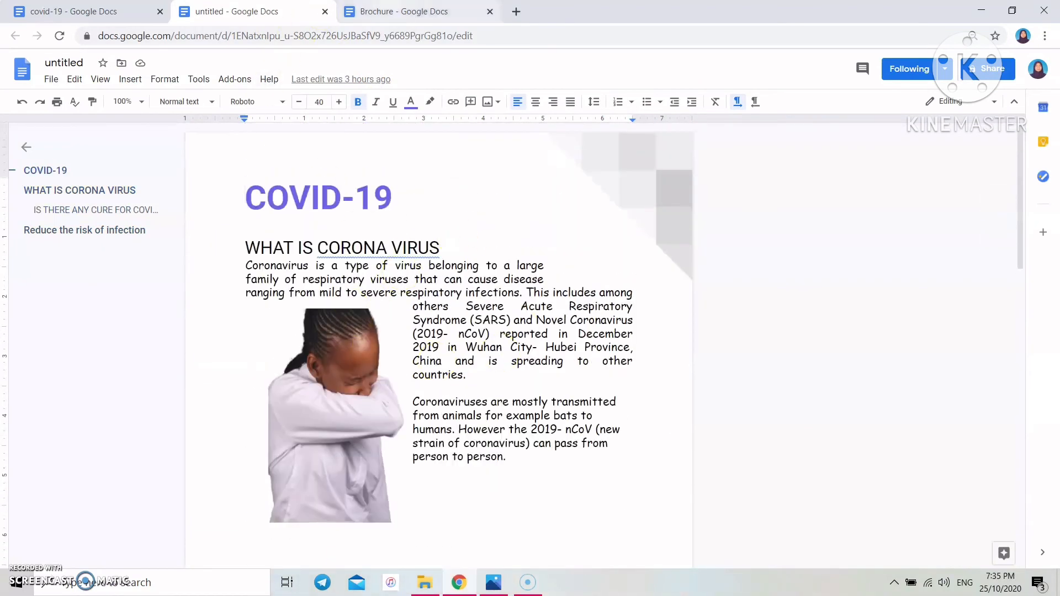
left_click(403, 11)
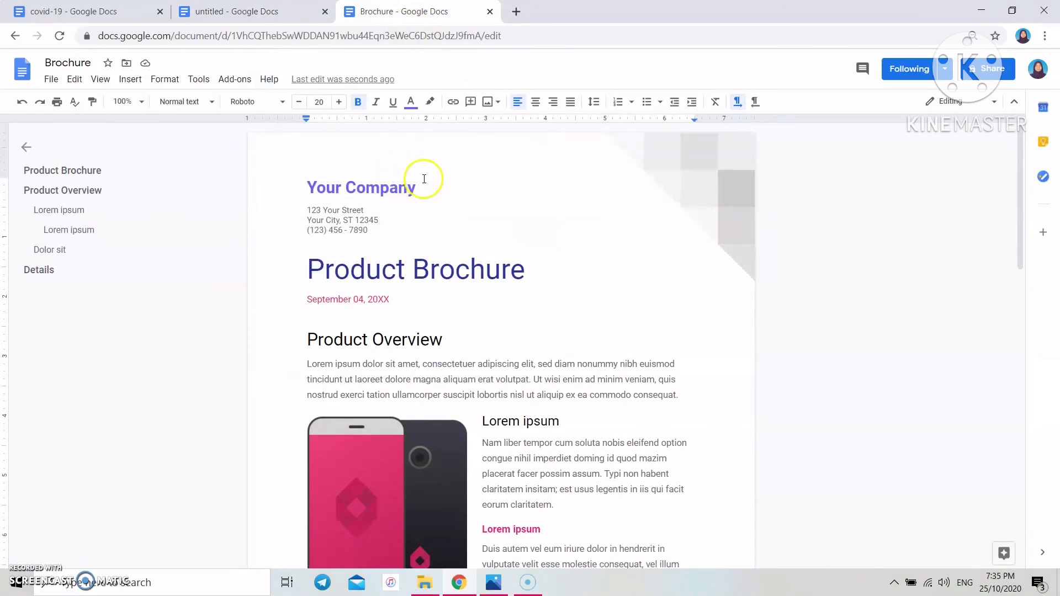
- Replace the Your Company heading with COVID-19 and enlarge it to size 23
left_click_drag(417, 187, 298, 187)
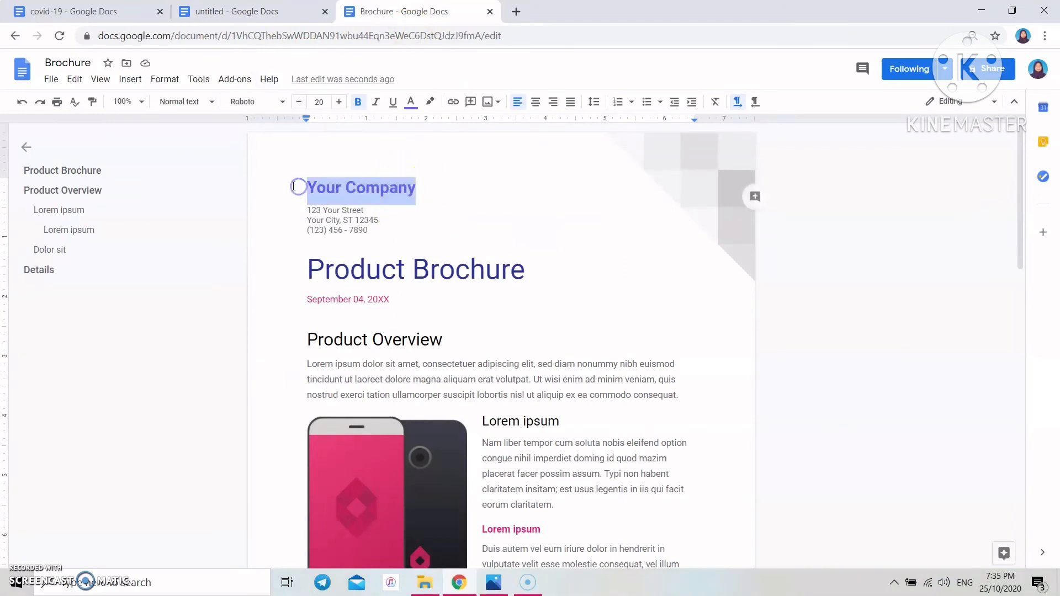
key("BackSpace")
type("COVID-19")
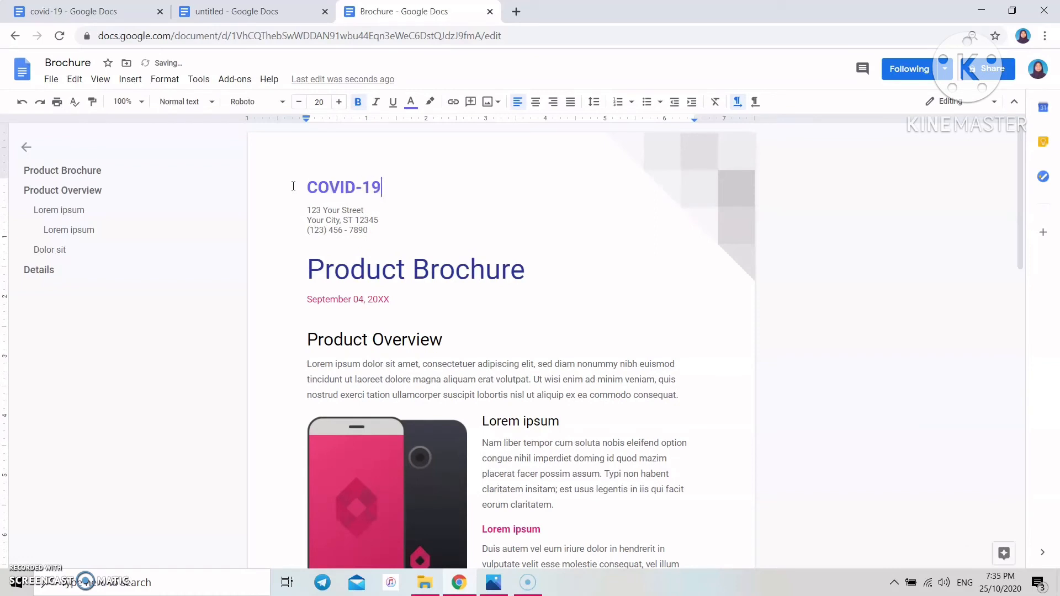
left_click_drag(383, 193, 294, 195)
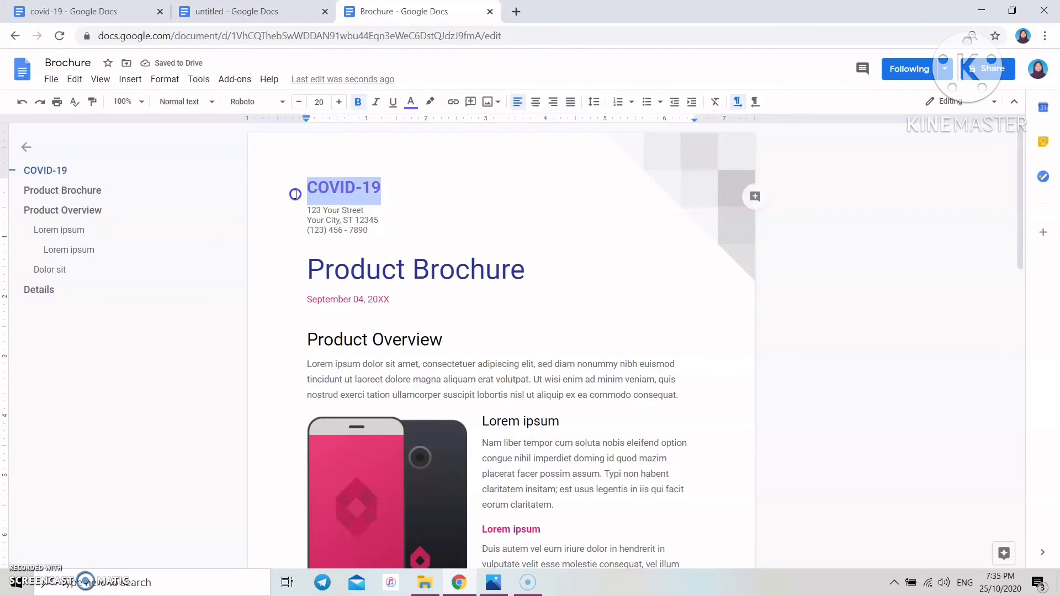
left_click(337, 102)
left_click(338, 102)
left_click(338, 103)
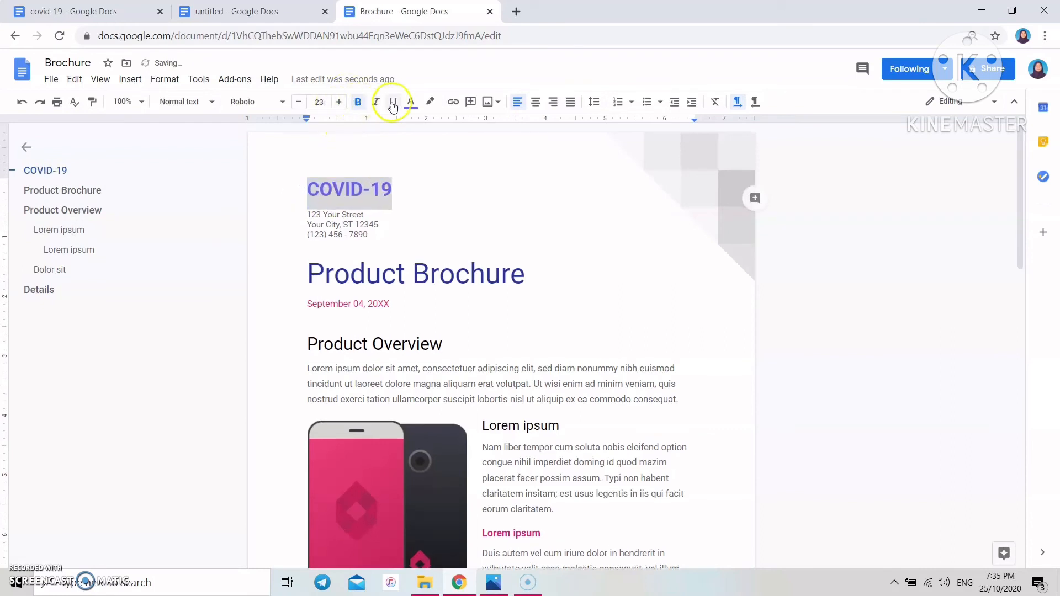
left_click(374, 103)
left_click(374, 103)
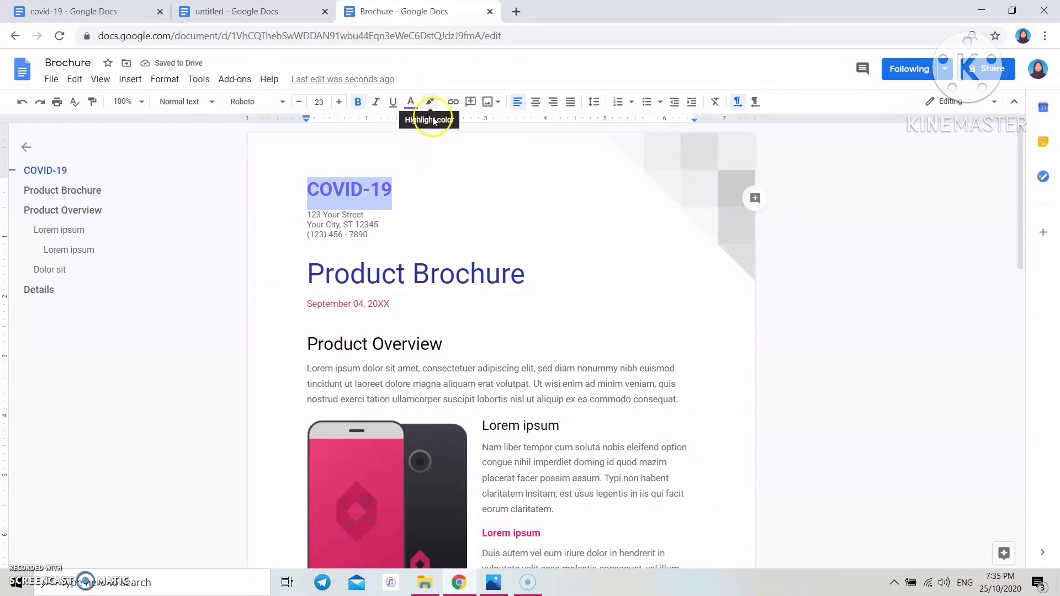
left_click(430, 105)
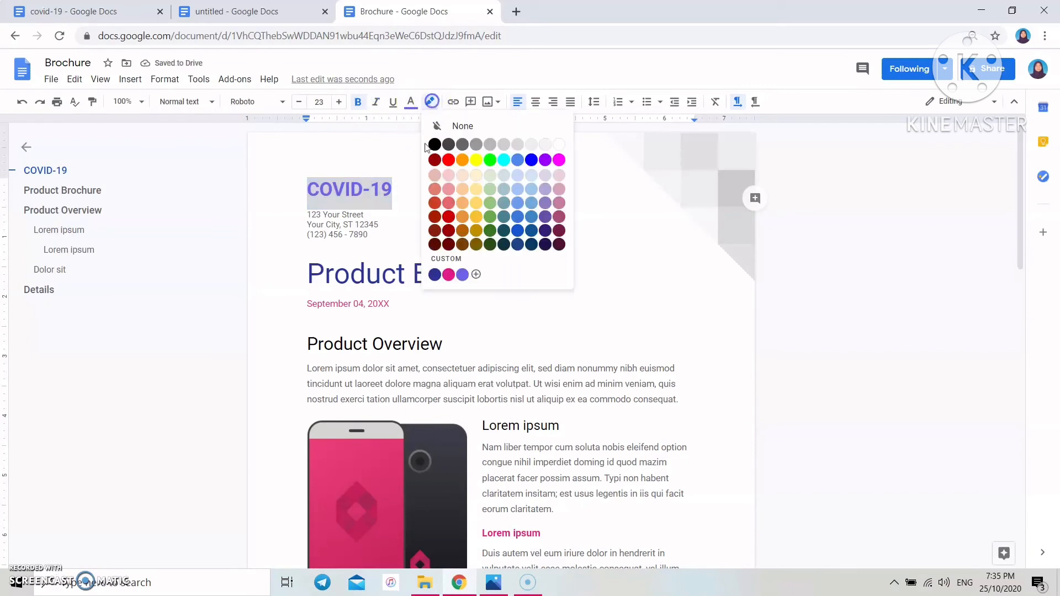
left_click(410, 102)
left_click(373, 142)
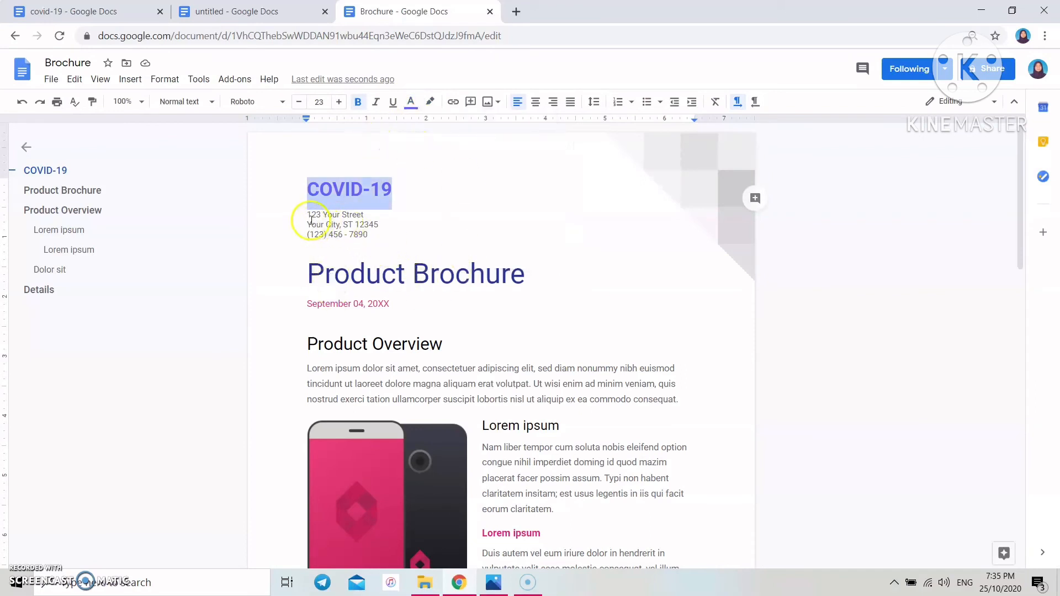
- Delete the three address lines and overwrite the Product Brochure title, starting WHAT IS COVID-19?
left_click_drag(310, 216, 375, 239)
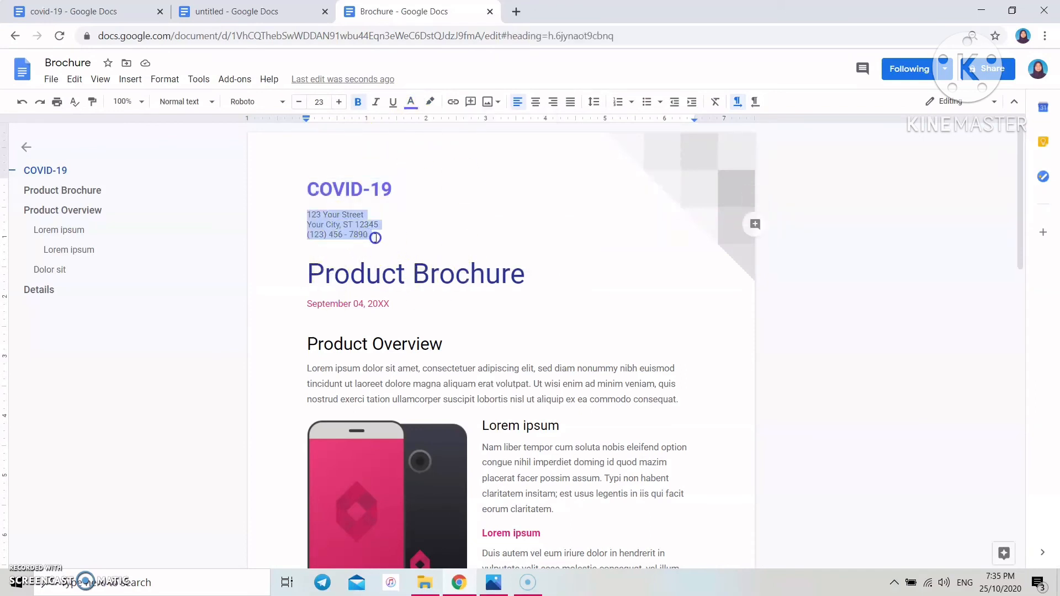
key("BackSpace")
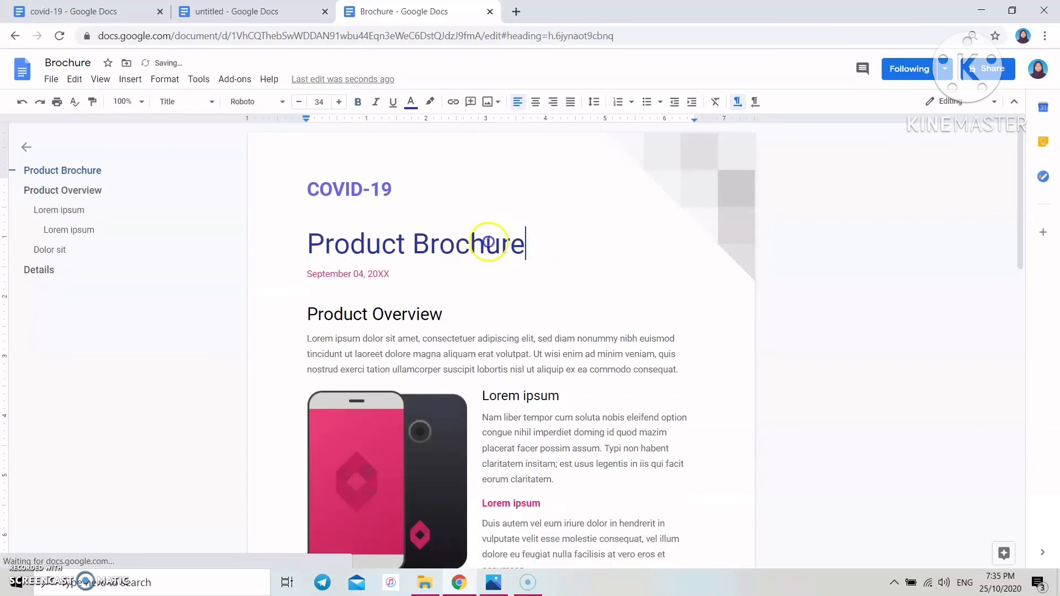
left_click_drag(526, 243, 306, 258)
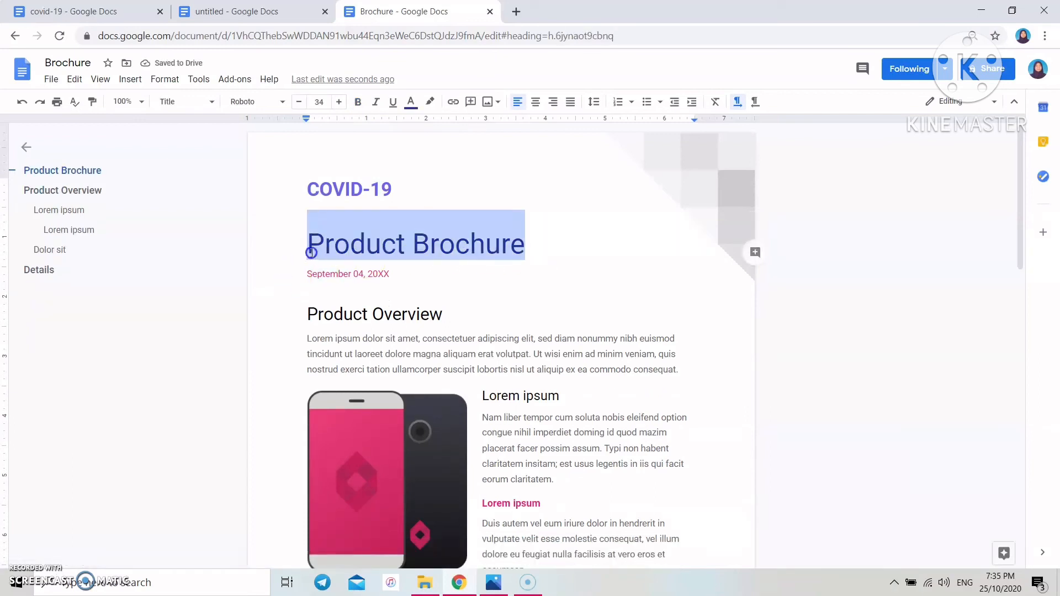
type("W")
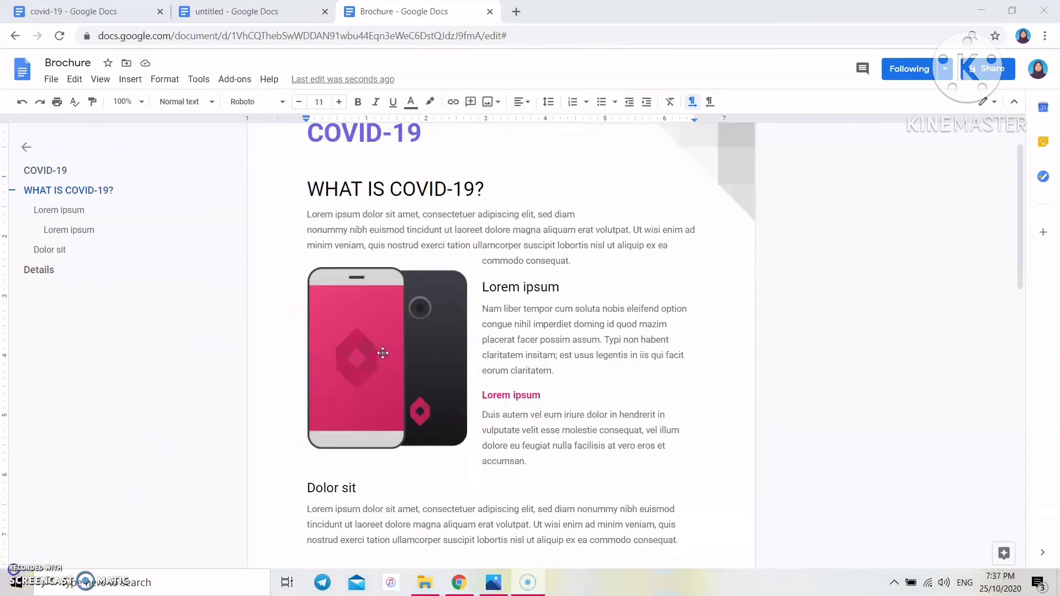
- Replace the phone picture with the Screenshot (299) image from the computer
right_click(384, 352)
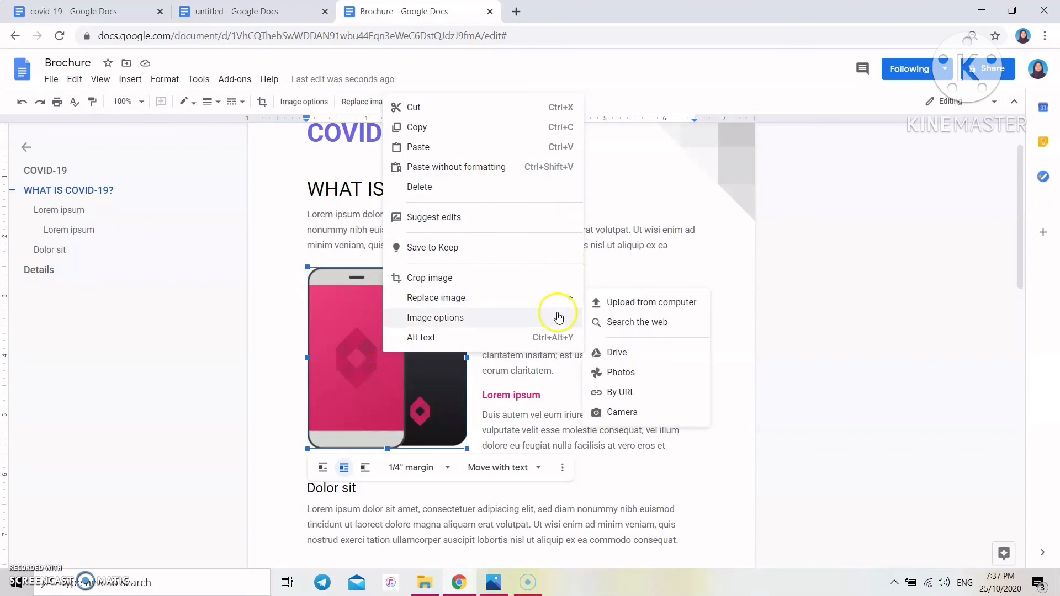
mouse_move(559, 303)
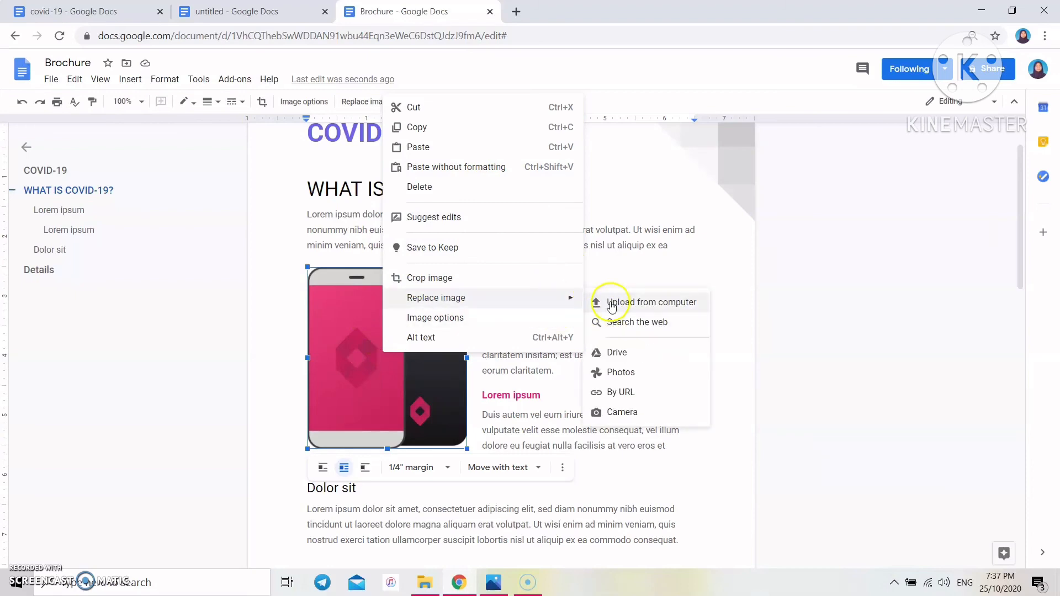
left_click(610, 302)
left_click(250, 217)
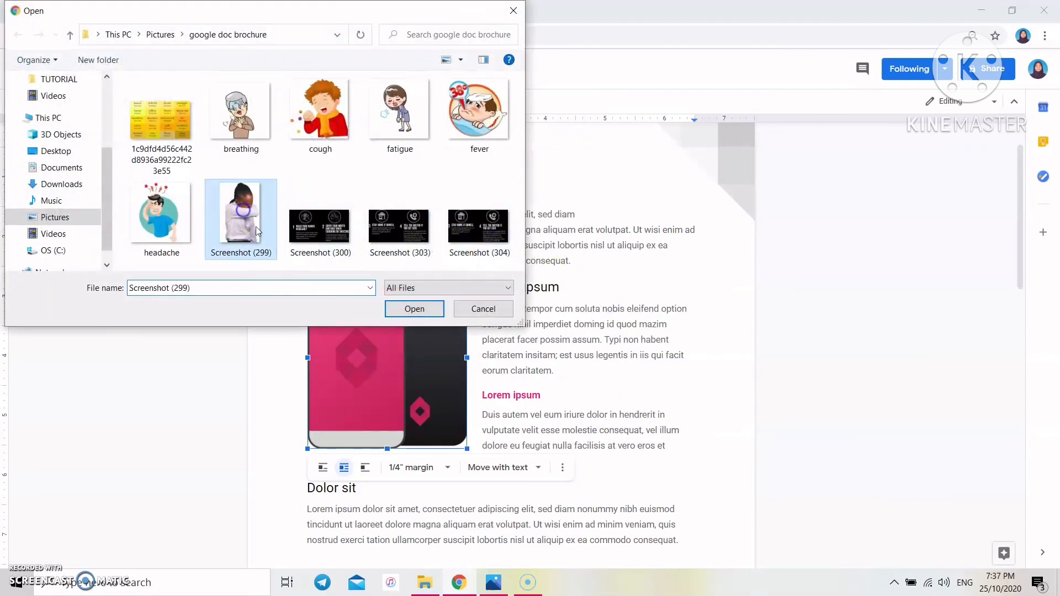
left_click(415, 309)
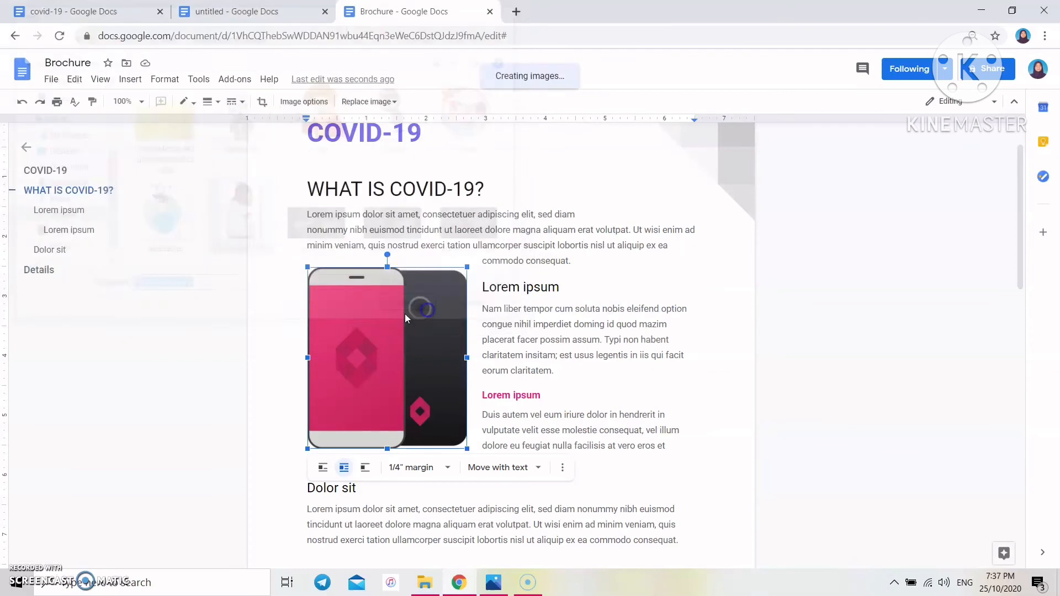
- Reset the coughing-woman photo and shrink it so the text wraps beside it
right_click(407, 376)
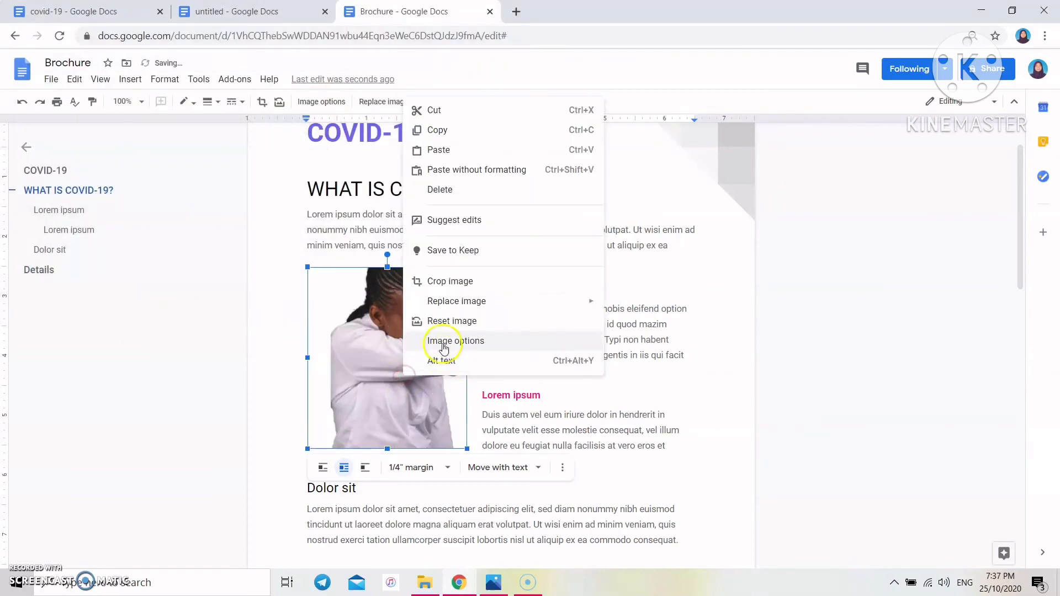
left_click(402, 321)
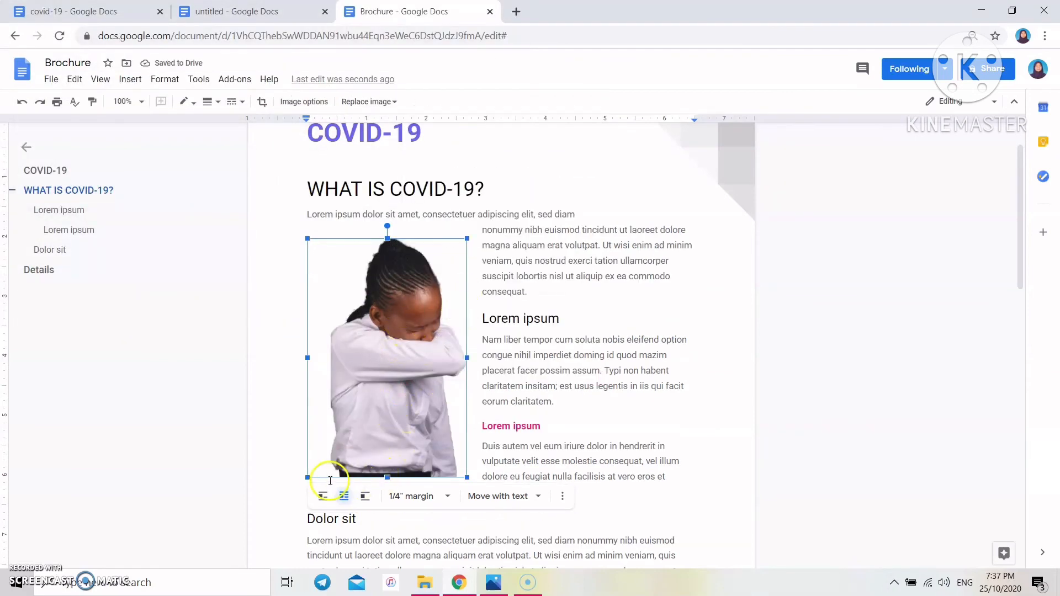
left_click_drag(307, 477, 310, 424)
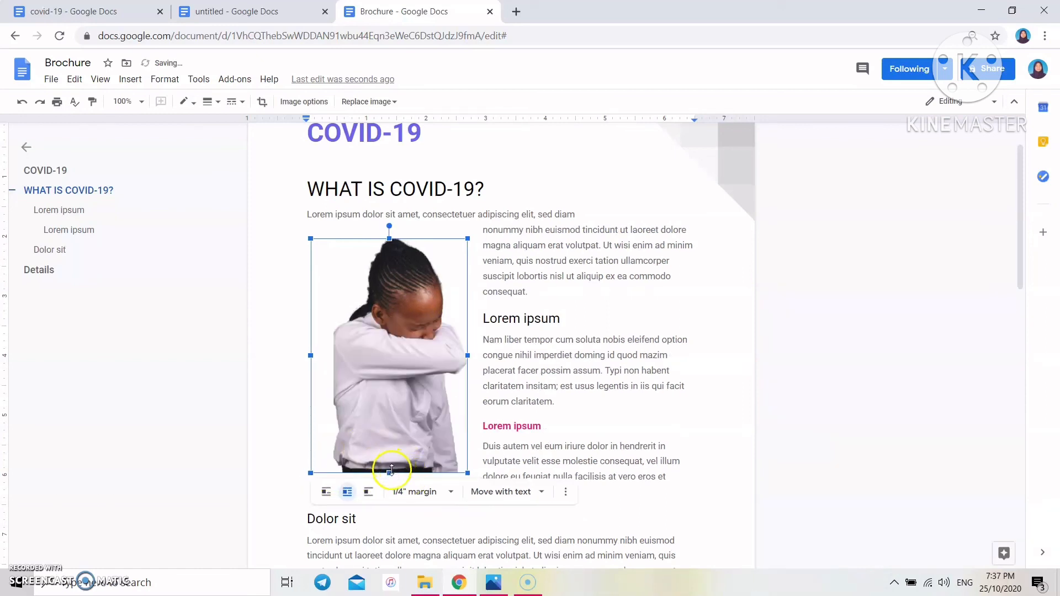
left_click_drag(391, 470, 388, 442)
left_click_drag(468, 341, 460, 340)
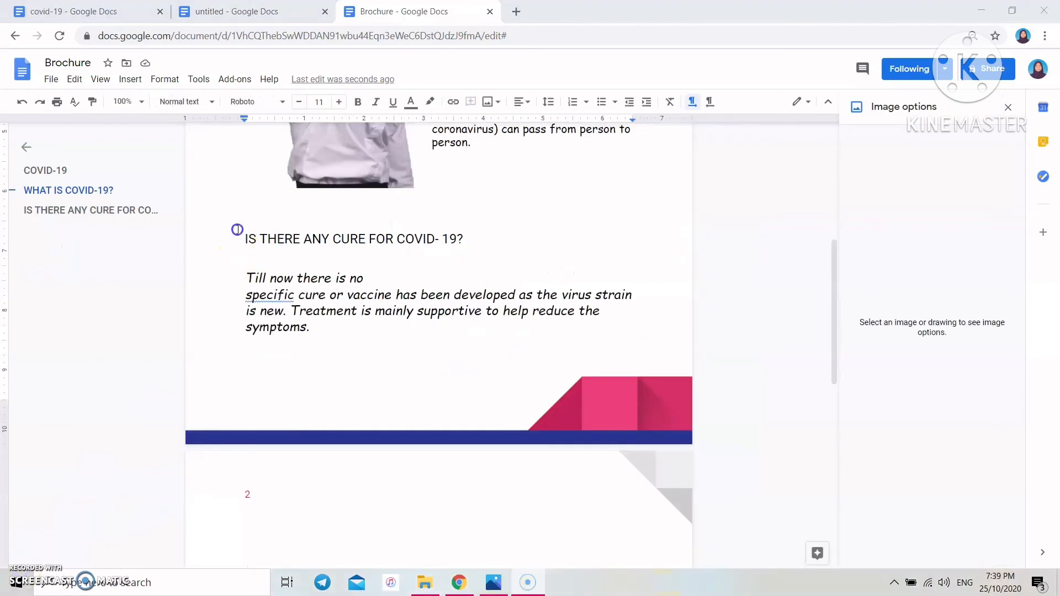
left_click_drag(237, 230, 475, 344)
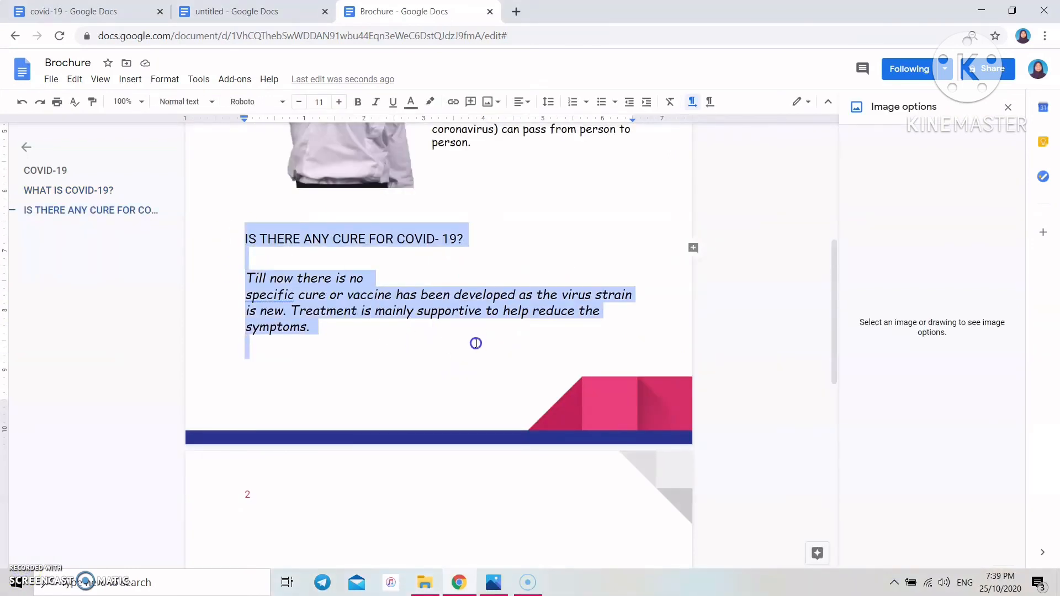
- Centre the IS THERE ANY CURE FOR COVID- 19? heading and its paragraph
left_click(534, 103)
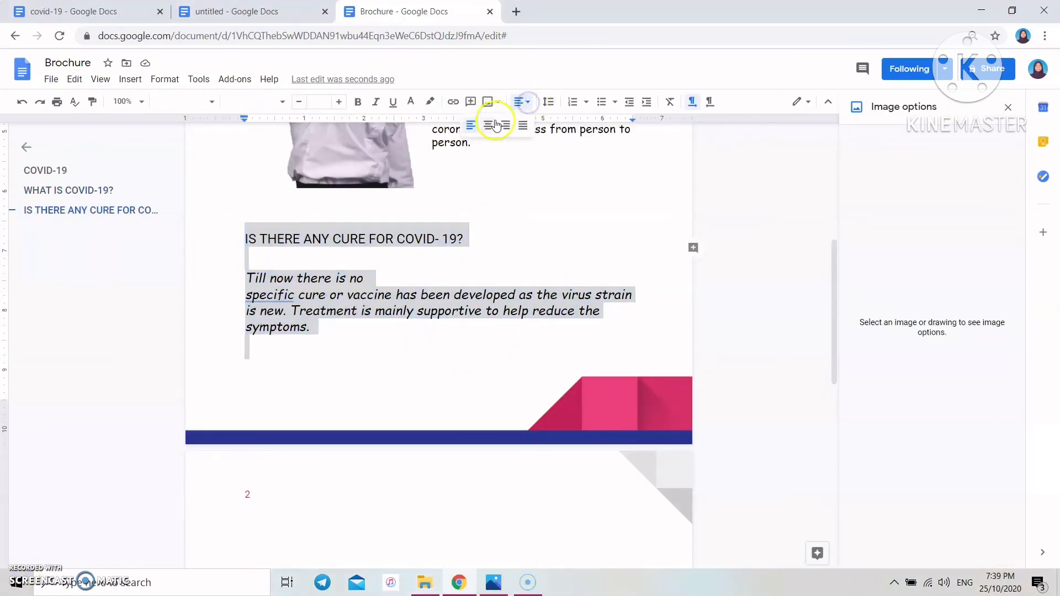
left_click(494, 123)
left_click(524, 194)
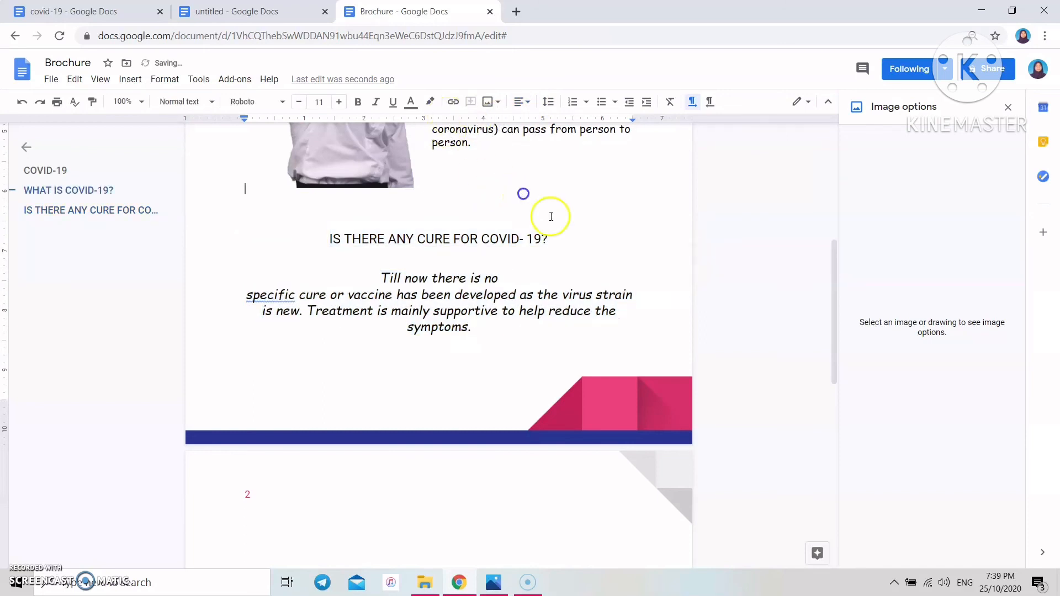
- Highlight the cure heading in yellow
left_click_drag(571, 246, 330, 238)
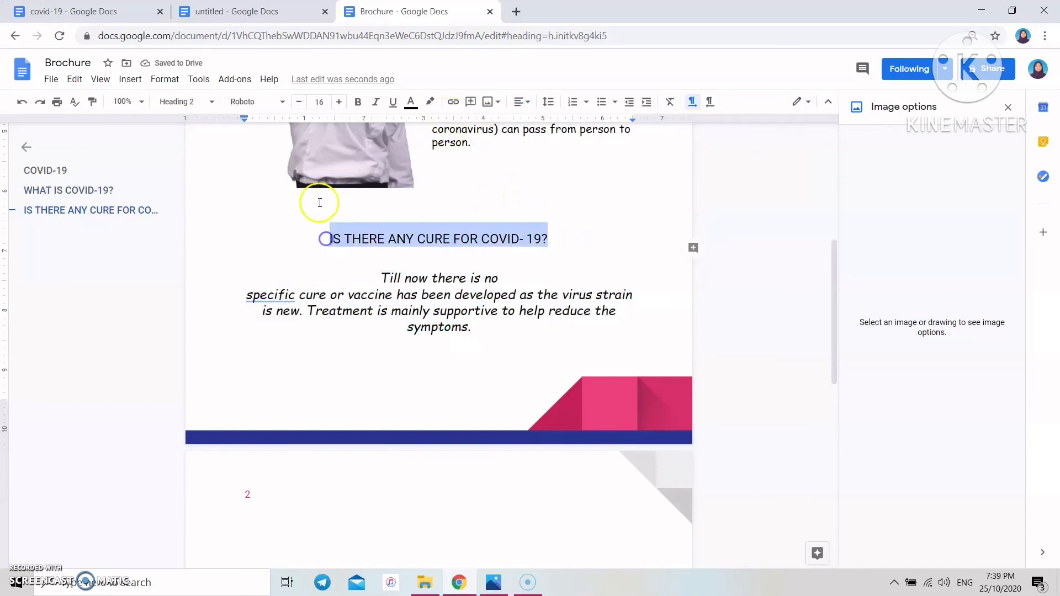
left_click(431, 104)
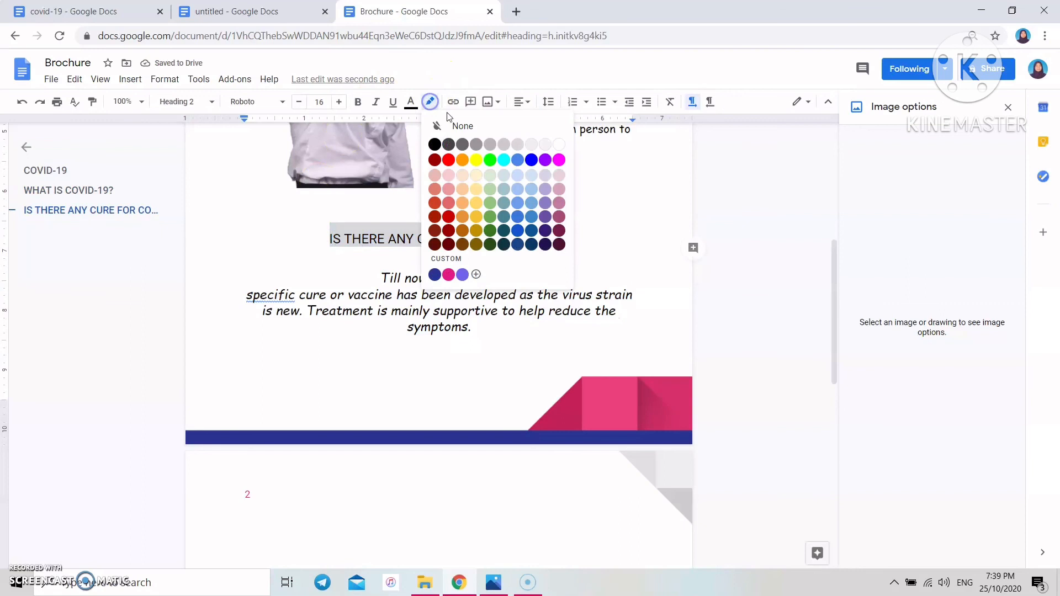
left_click(475, 160)
left_click(583, 228)
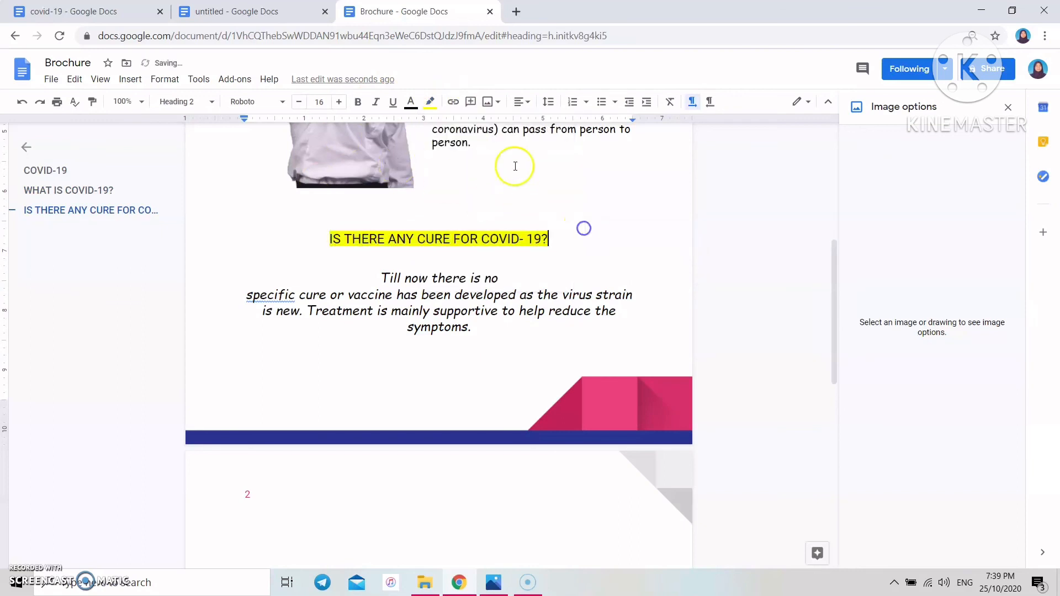
scroll(450, 232, "down", 1)
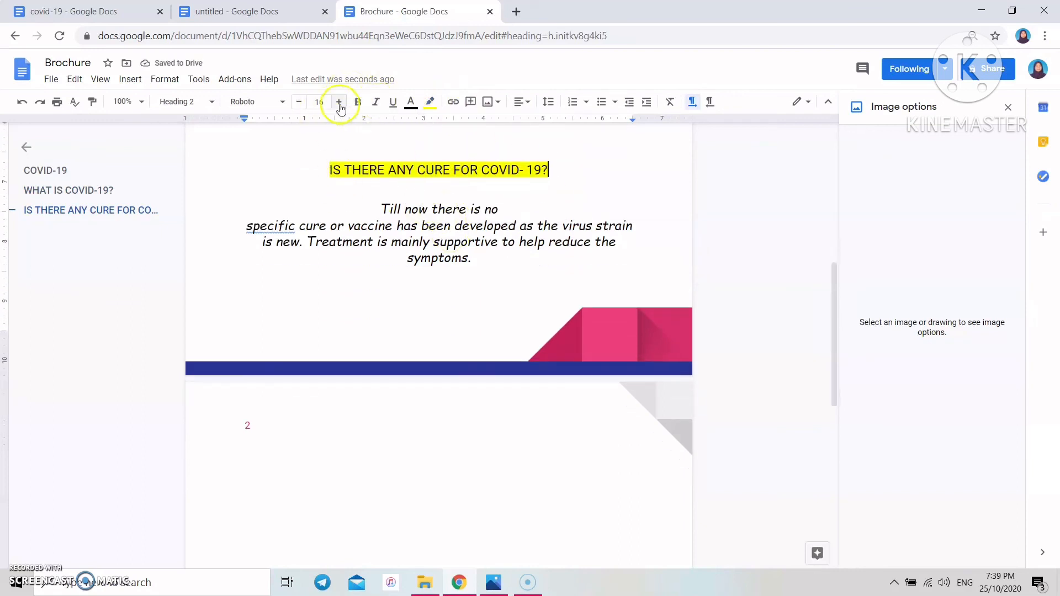
triple_click(333, 173)
left_click(492, 208)
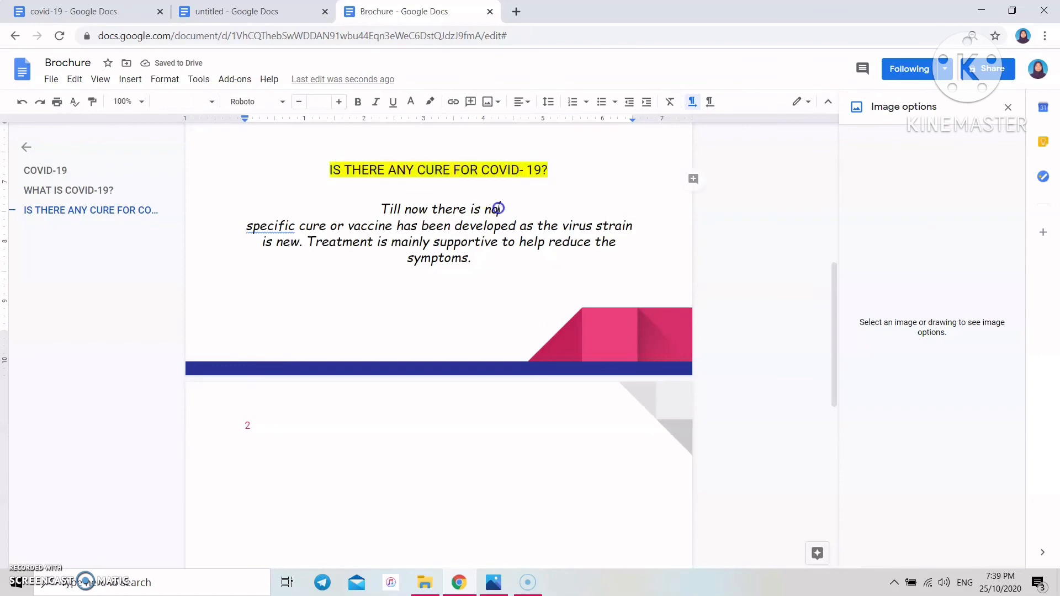
scroll(480, 195, "down", 2)
scroll(494, 204, "up", 8)
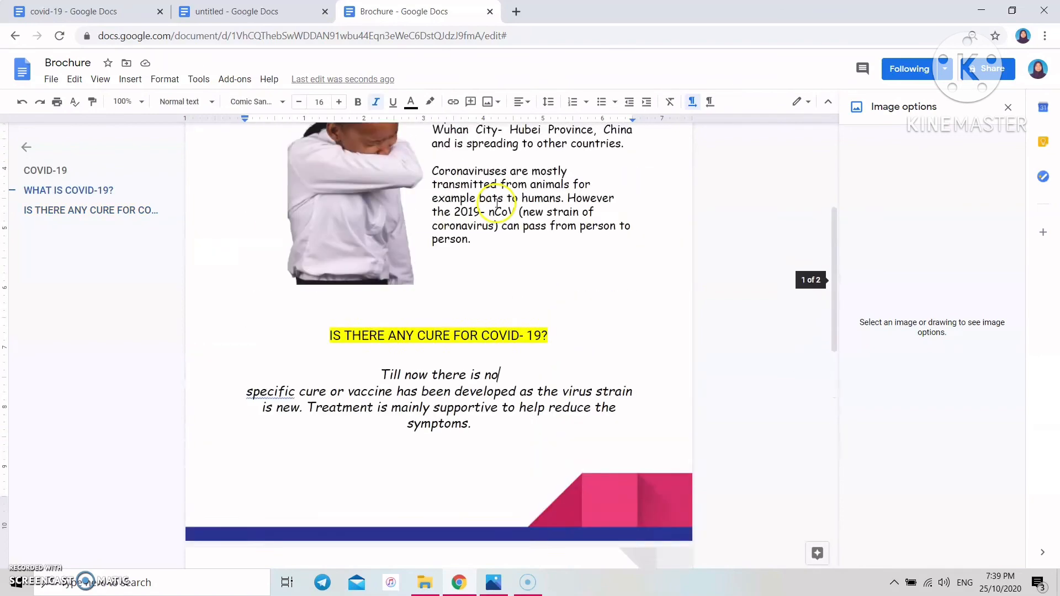
scroll(431, 321, "down", 3)
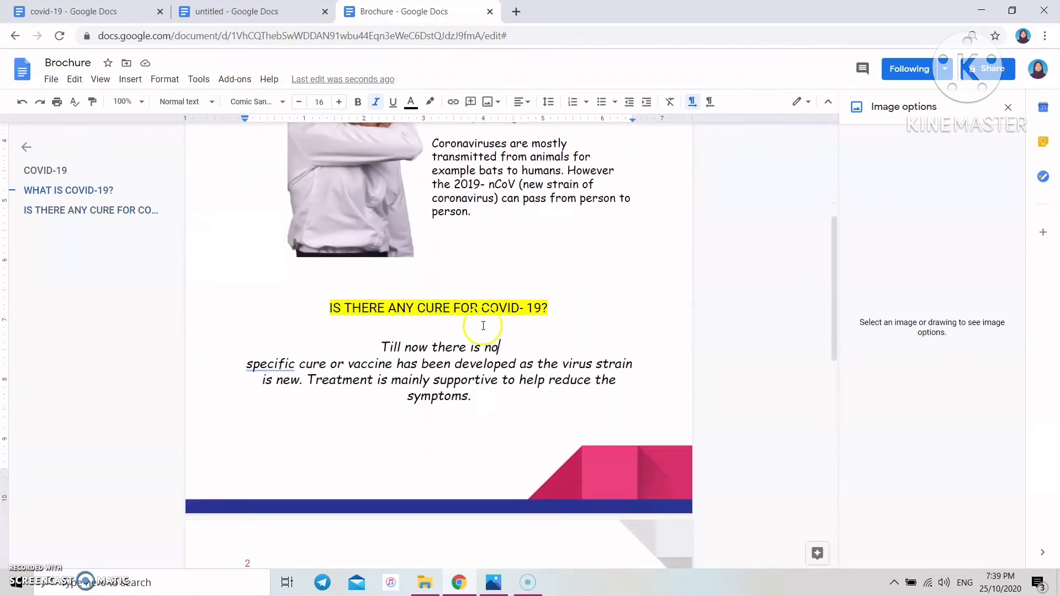
scroll(497, 359, "down", 6)
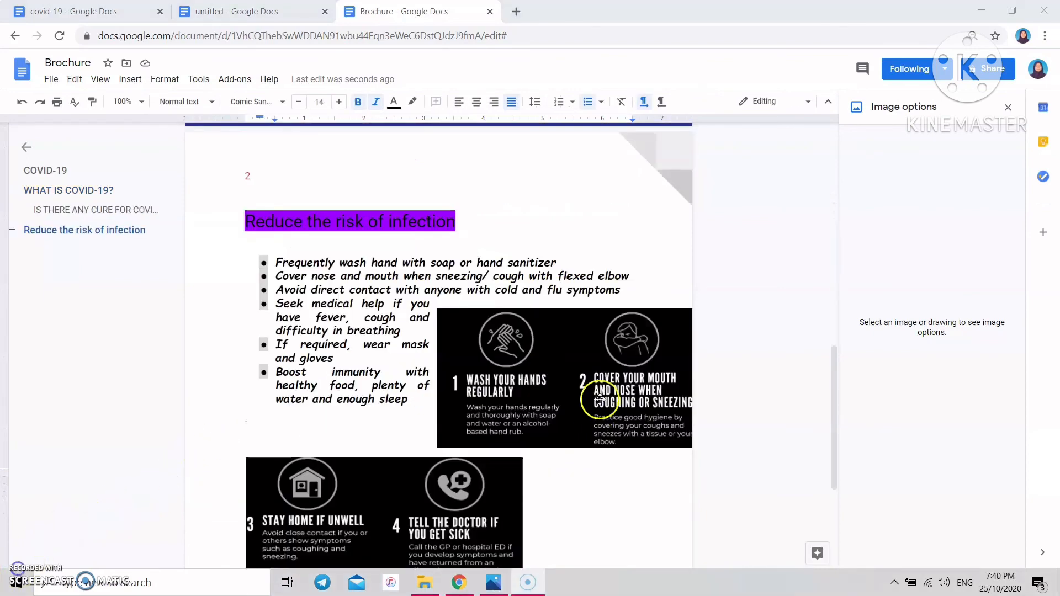
- Recolour the hand-washing infographic with the Light 2 red tint
right_click(554, 367)
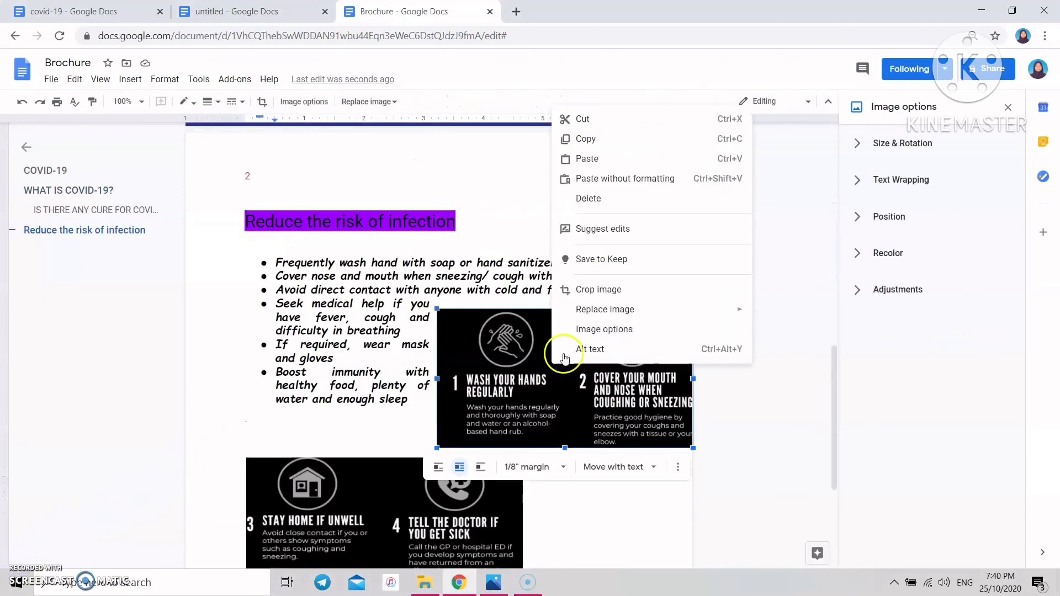
left_click(610, 331)
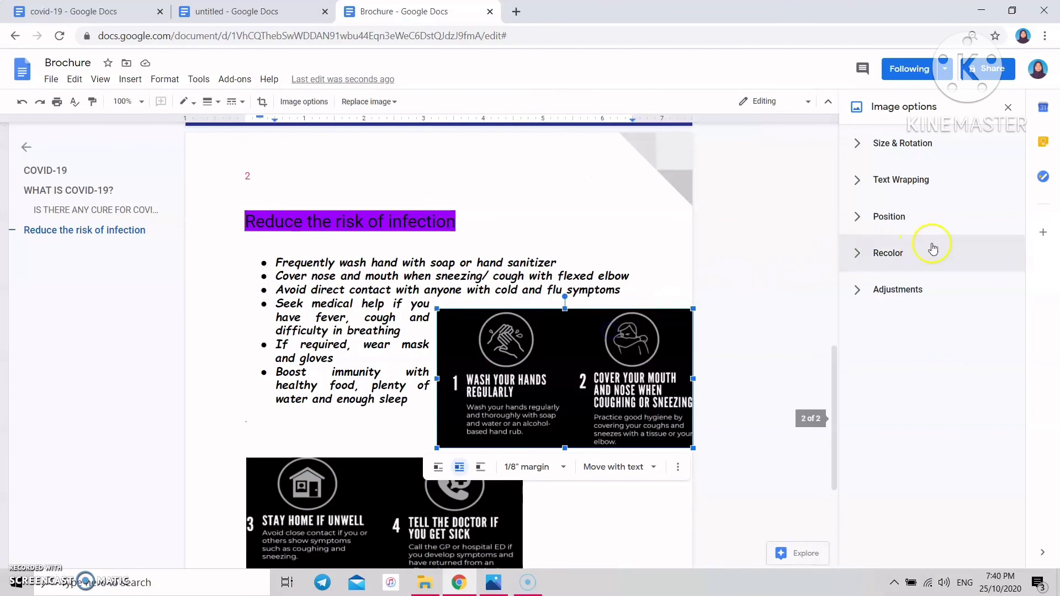
left_click(978, 255)
left_click(985, 289)
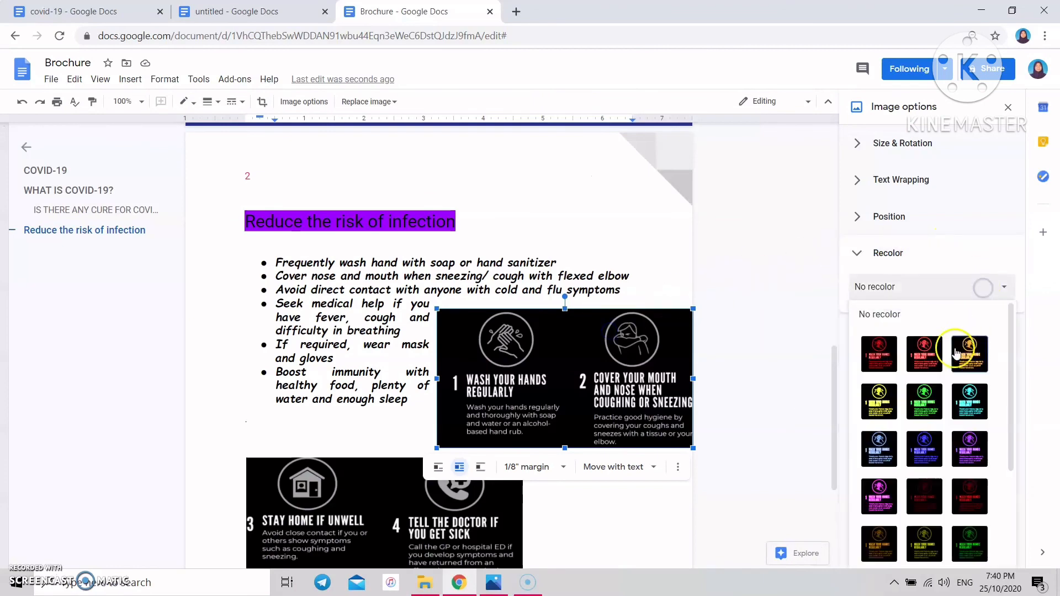
left_click(937, 353)
scroll(478, 412, "down", 3)
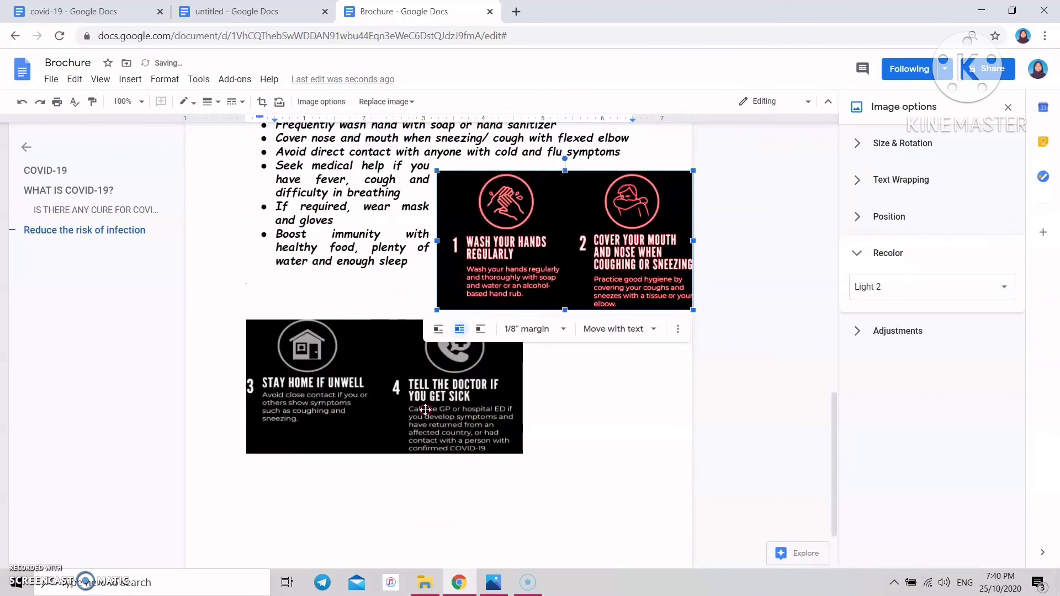
- Recolour the stay-home infographic with the Light 3 gold tint
right_click(458, 409)
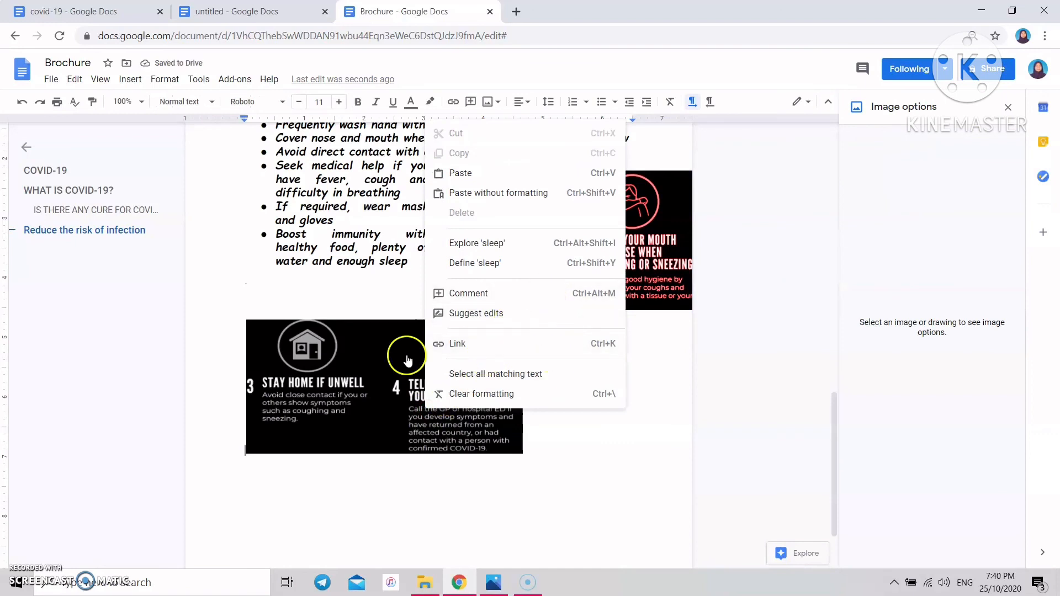
left_click(370, 357)
right_click(371, 355)
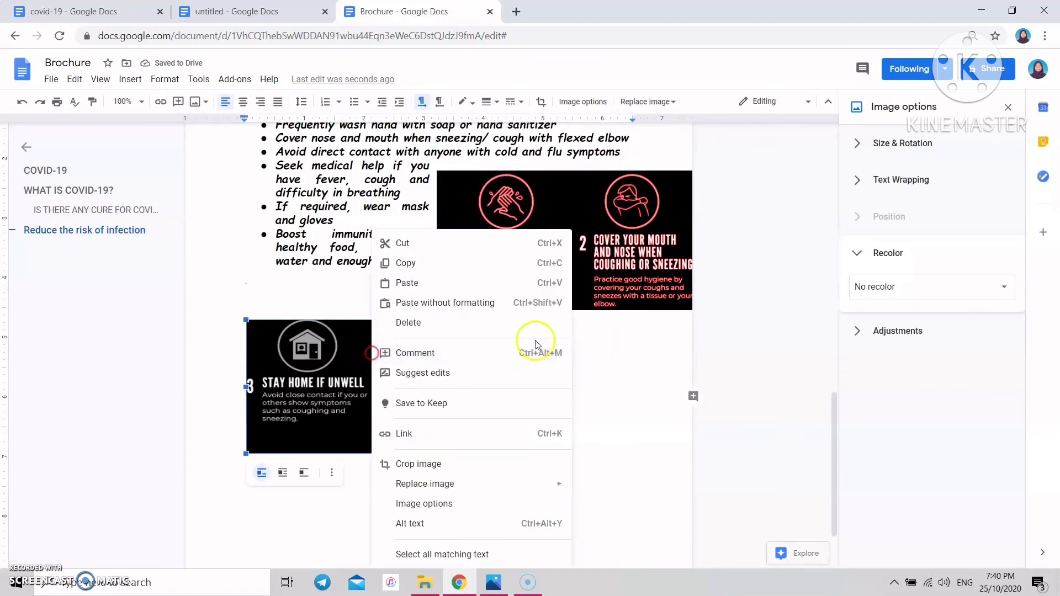
left_click(548, 504)
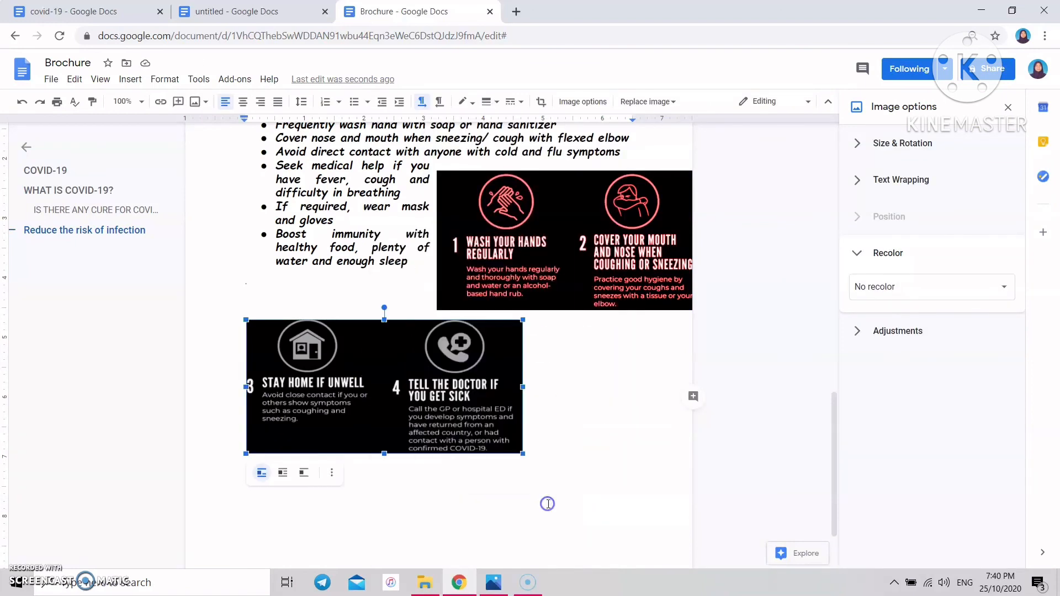
left_click(917, 287)
left_click(963, 343)
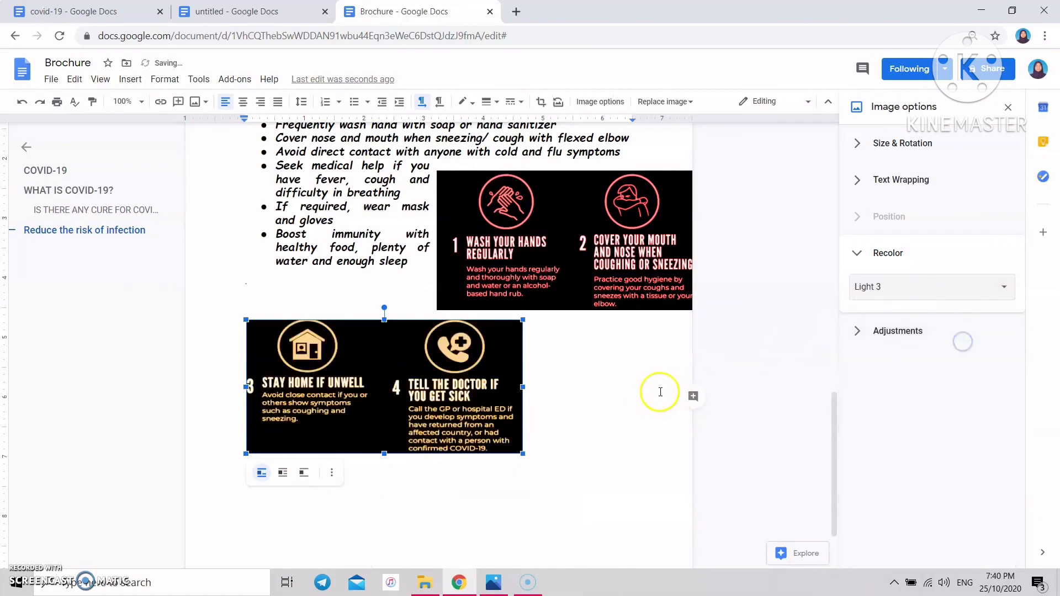
scroll(663, 396, "down", 2)
scroll(504, 283, "up", 4)
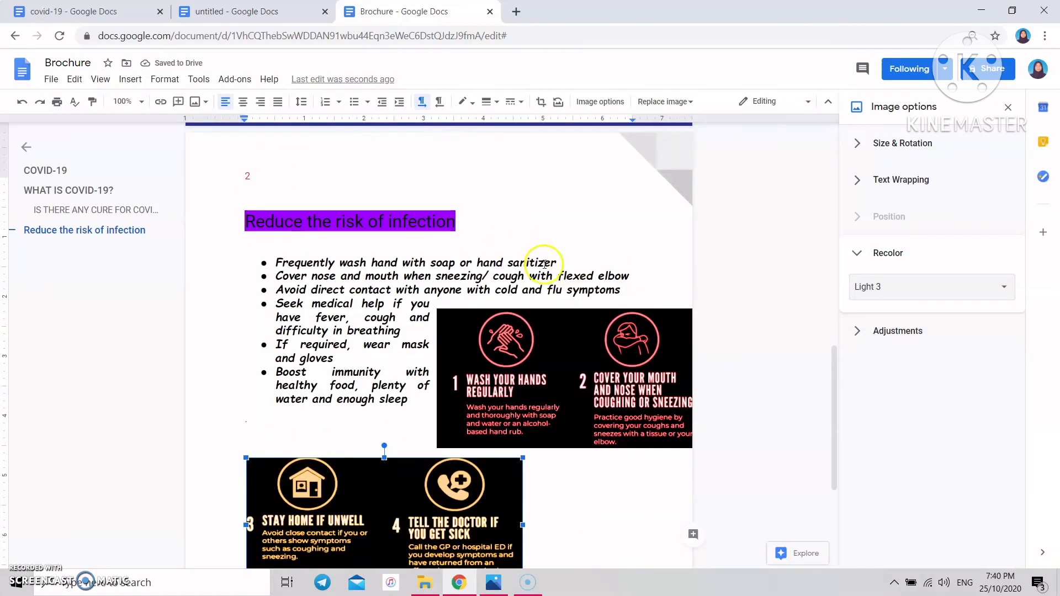
scroll(538, 249, "down", 4)
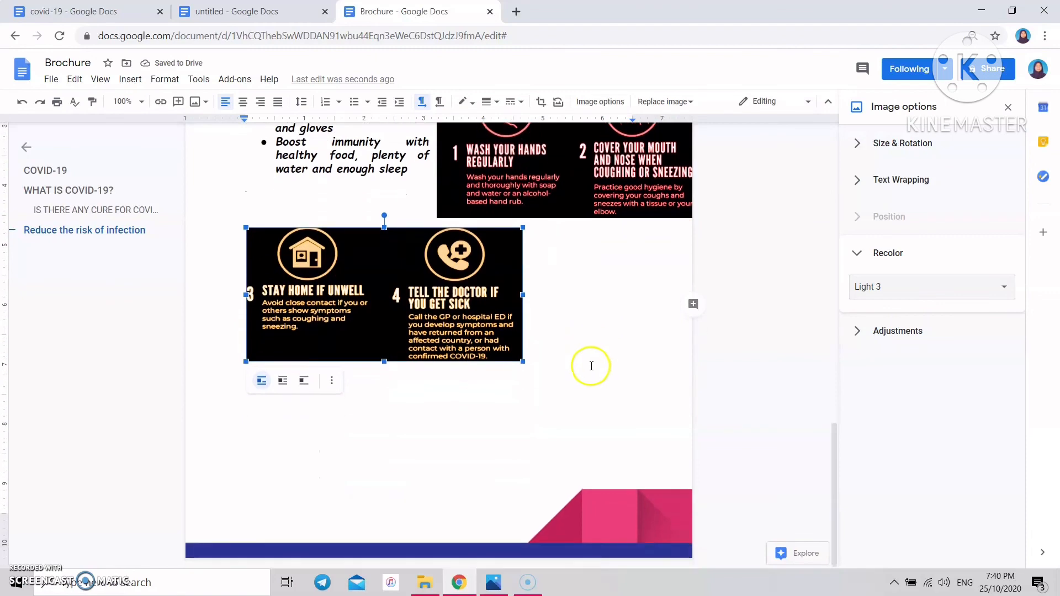
left_click(502, 402)
scroll(502, 402, "up", 3)
scroll(502, 402, "up", 2)
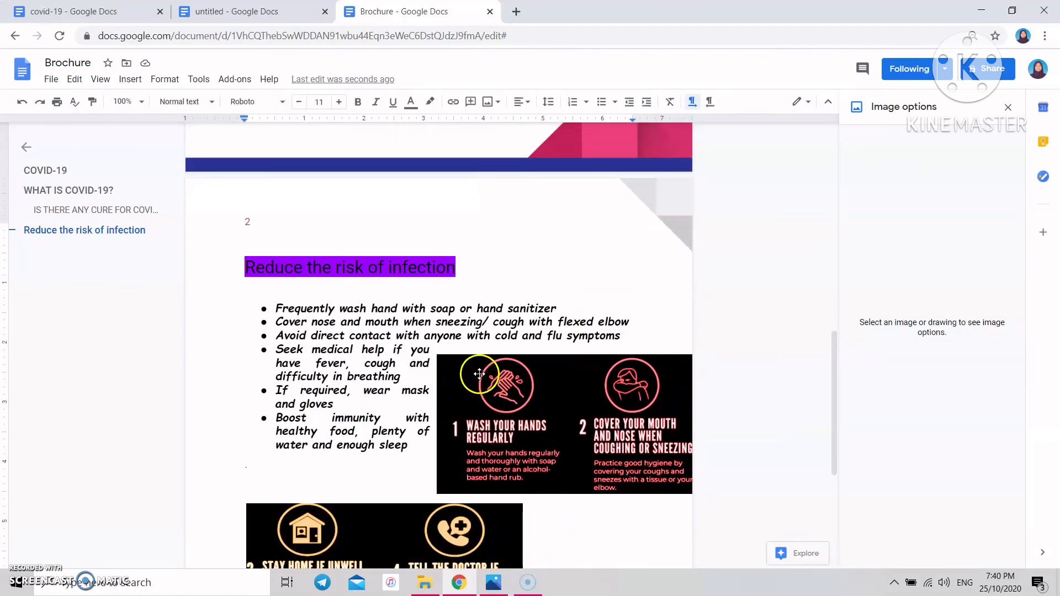
scroll(480, 376, "up", 5)
scroll(489, 369, "down", 10)
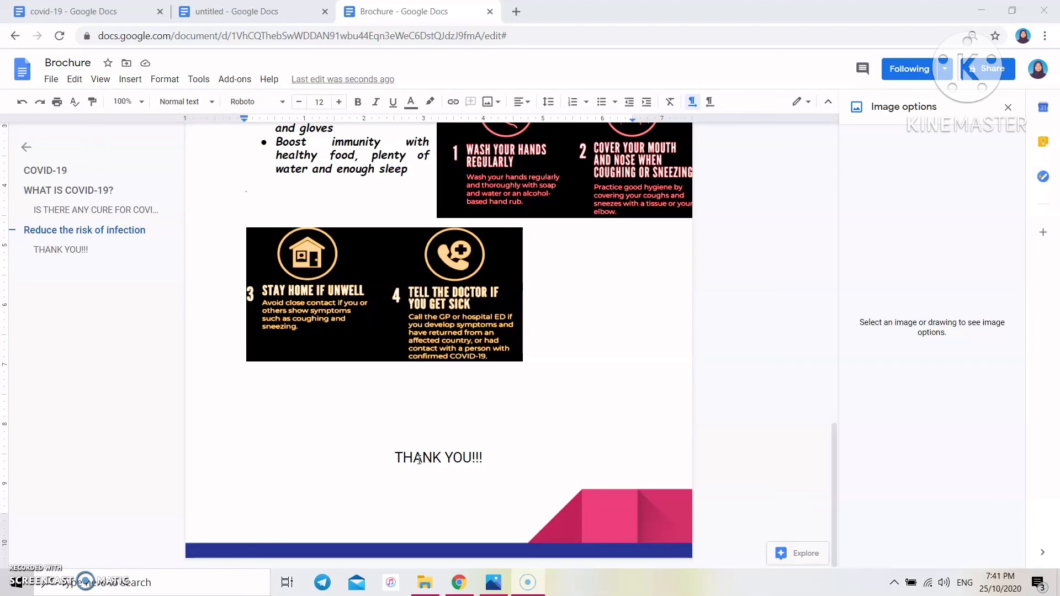
- Scroll up to review page 2 of the brochure
scroll(497, 430, "up", 4)
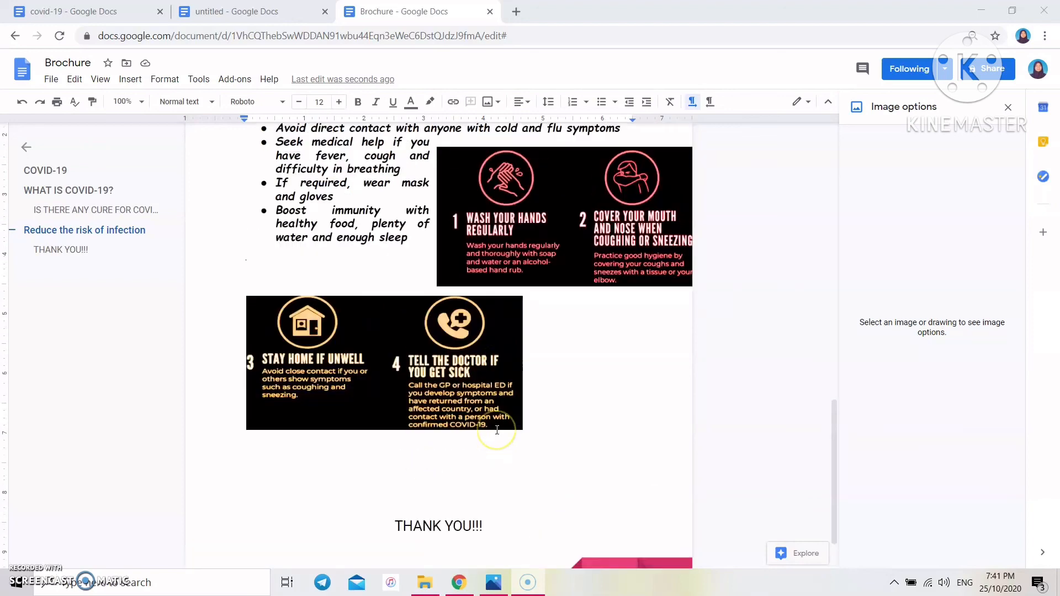